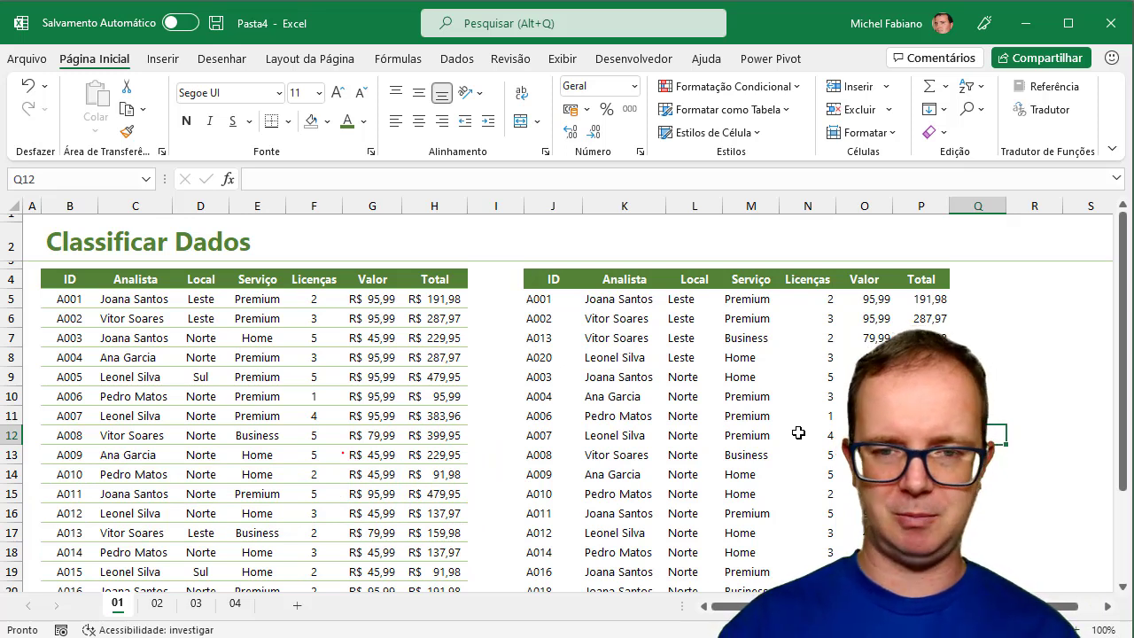
Step: Examine the custom sort options for the data table in B4:H24 without applying a sort
click(70, 280)
drag(70, 280, 426, 556)
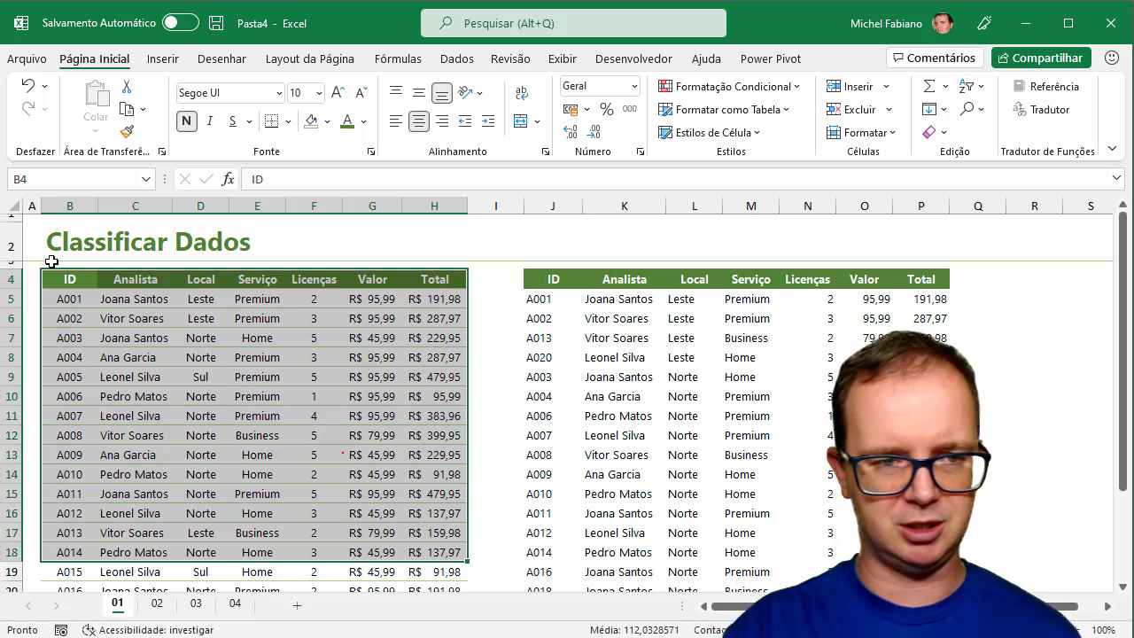
drag(62, 275, 444, 537)
key(ctrl+z)
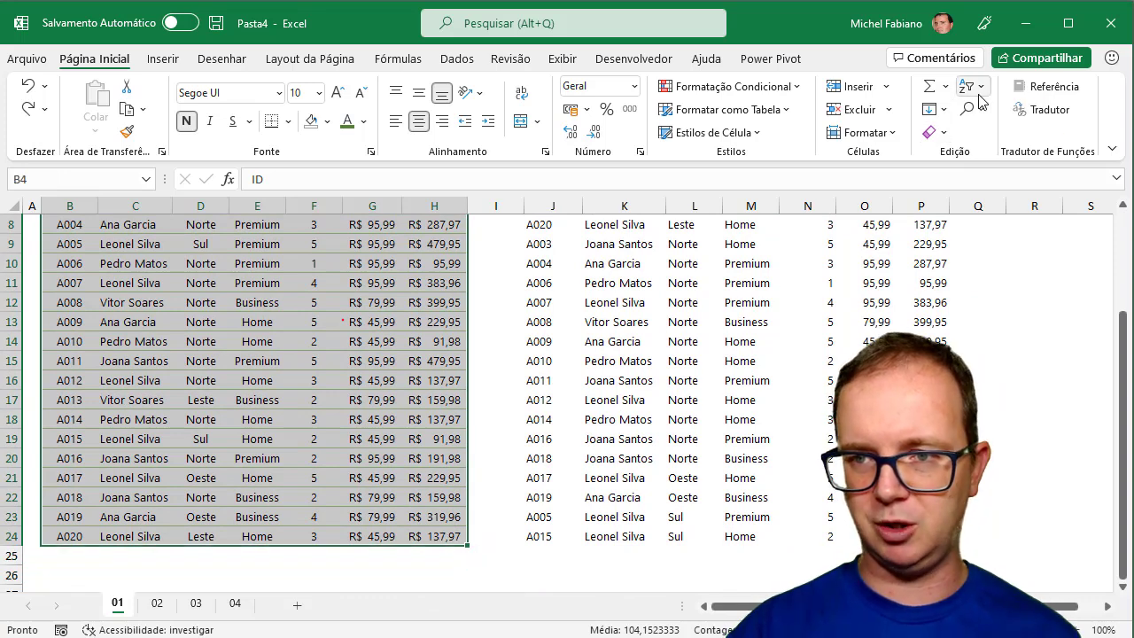
click(972, 86)
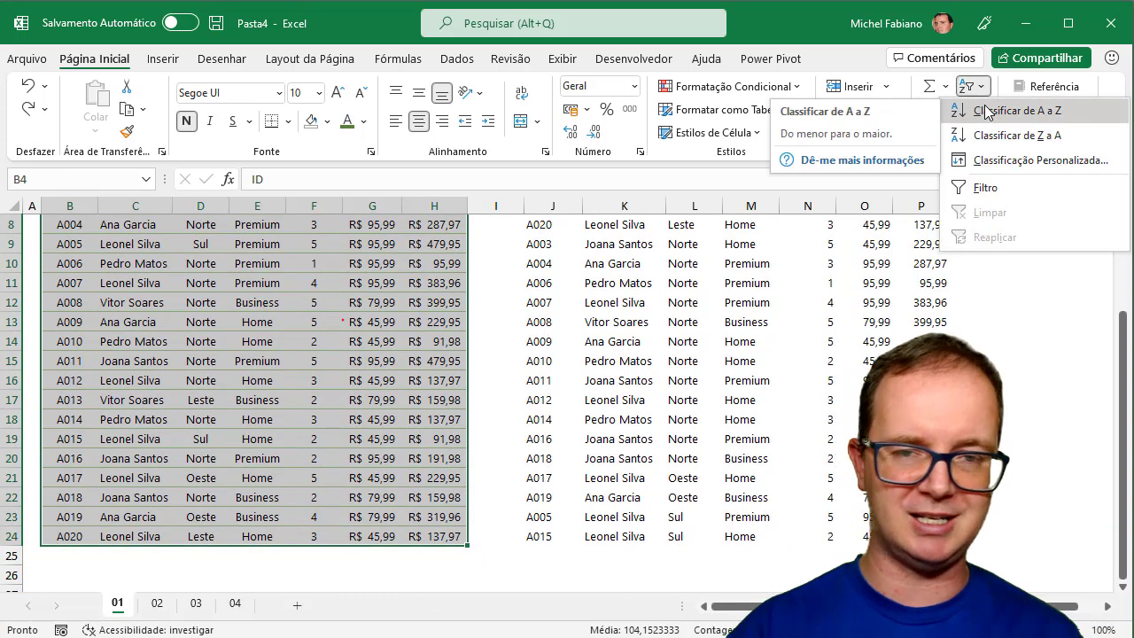
click(997, 159)
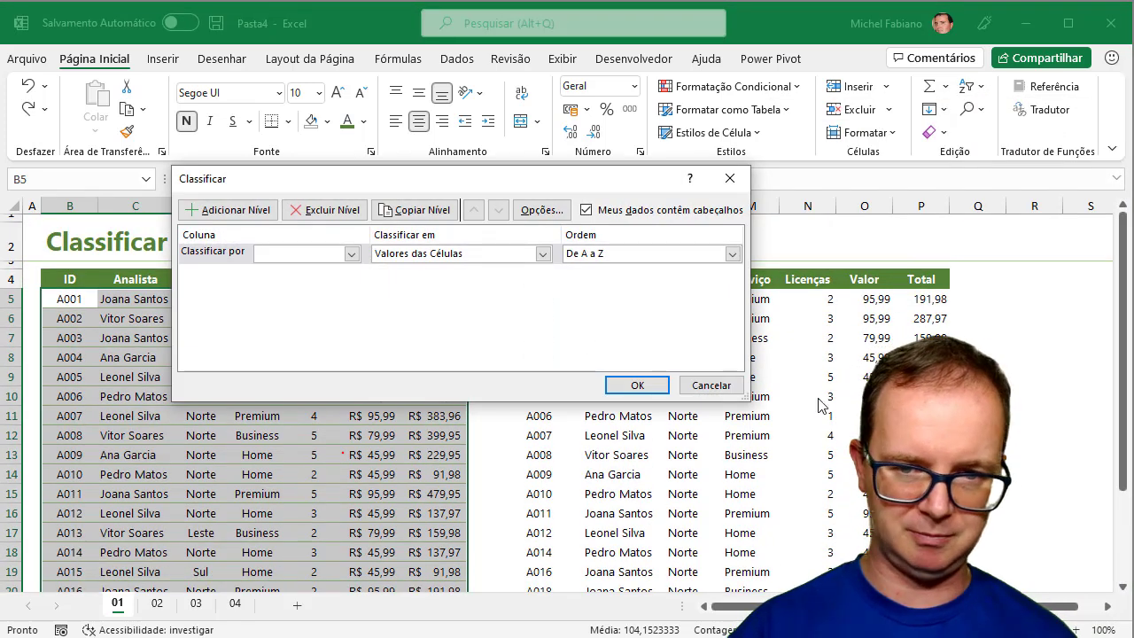
click(711, 387)
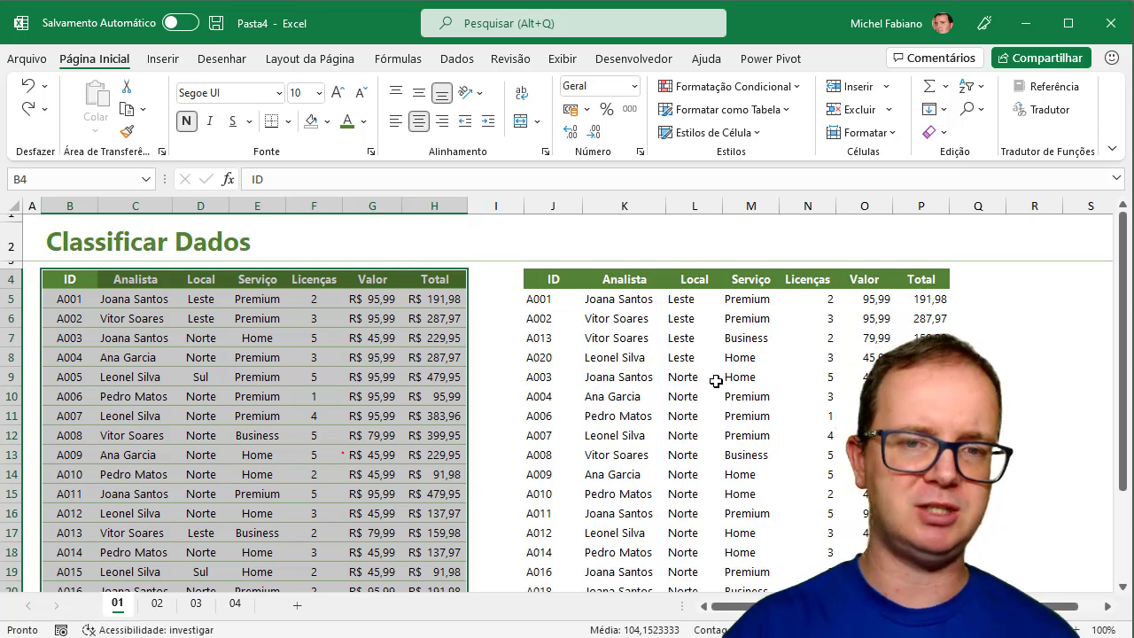
Step: Clear all data below the headers of the second table in columns J to P, starting at J5
drag(544, 298, 922, 556)
key(Delete)
scroll(898, 544, up, 2)
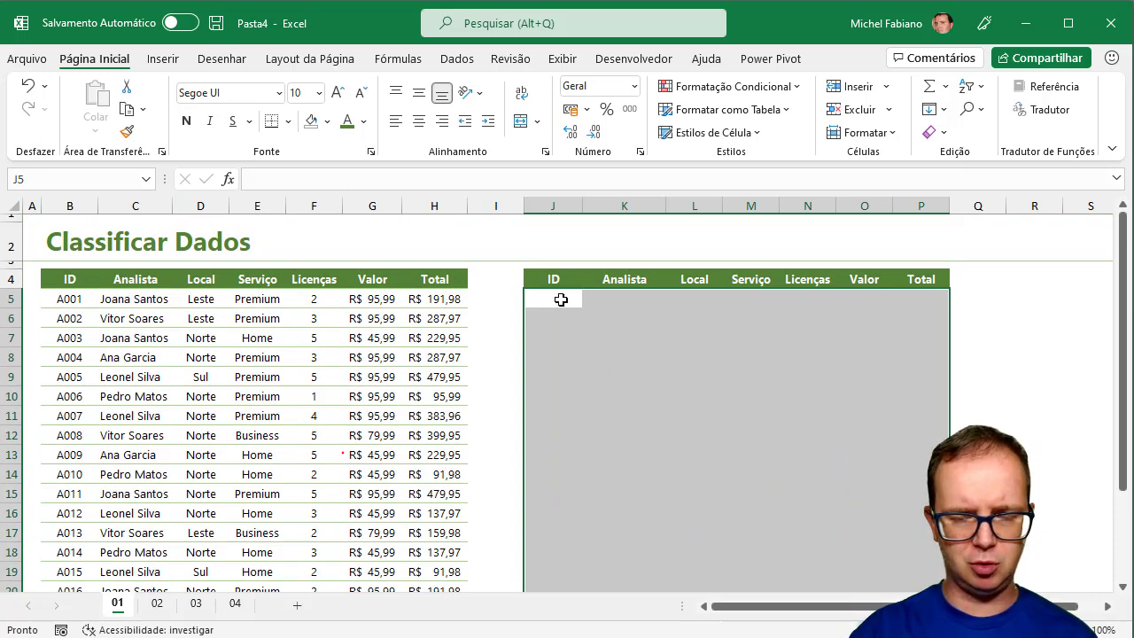
Step: Narrow spacer columns A and I, zoom the sheet to 120%, and autofit the Valor and Total columns G and H
drag(523, 203, 494, 203)
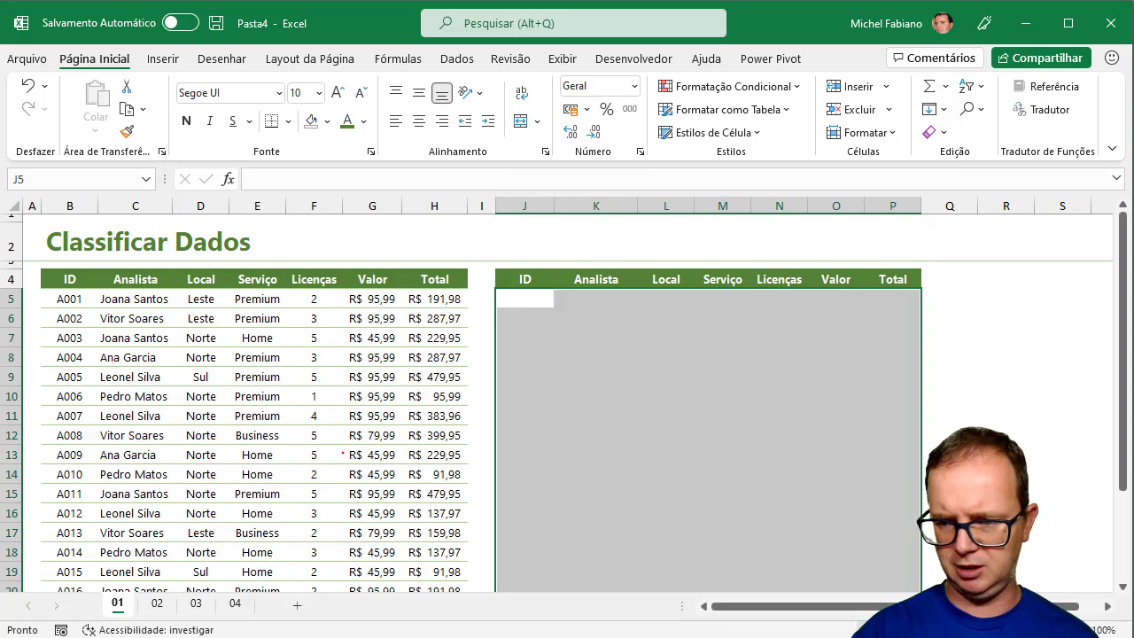
ctrl+scroll(1123, 502, up, 2)
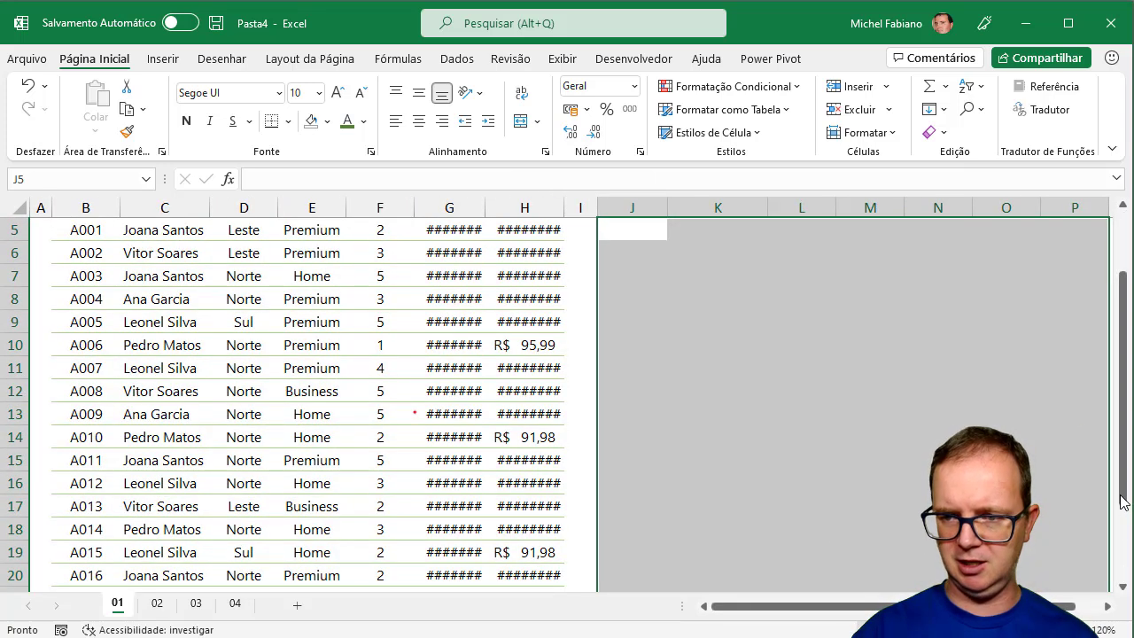
scroll(1124, 502, up, 2)
drag(601, 207, 583, 207)
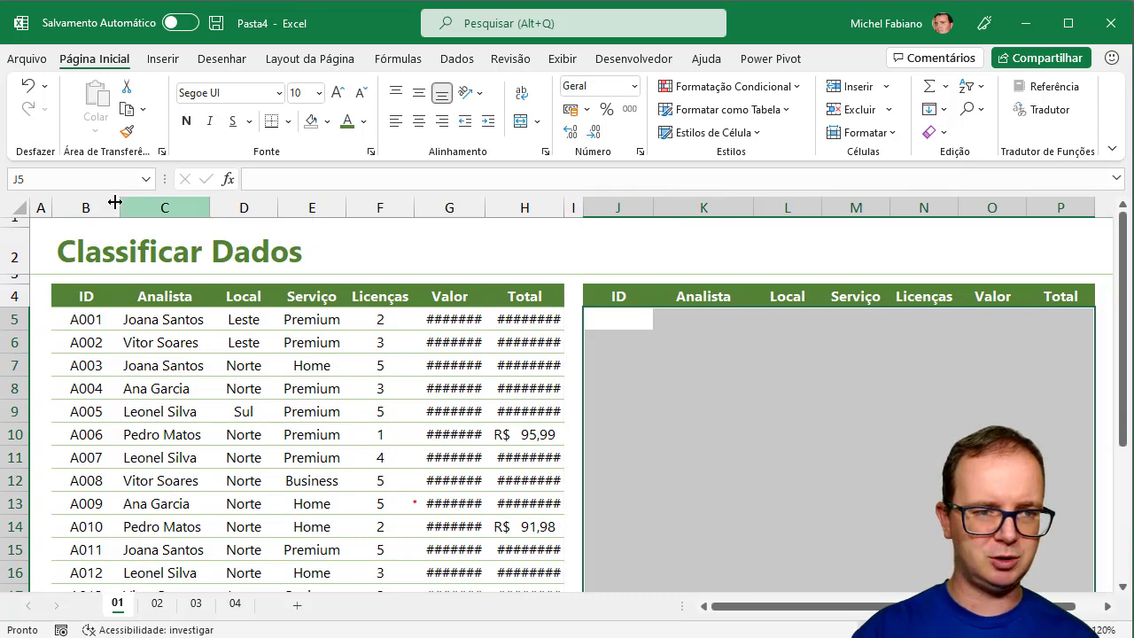
drag(52, 206, 40, 206)
drag(439, 205, 531, 208)
double_click(546, 207)
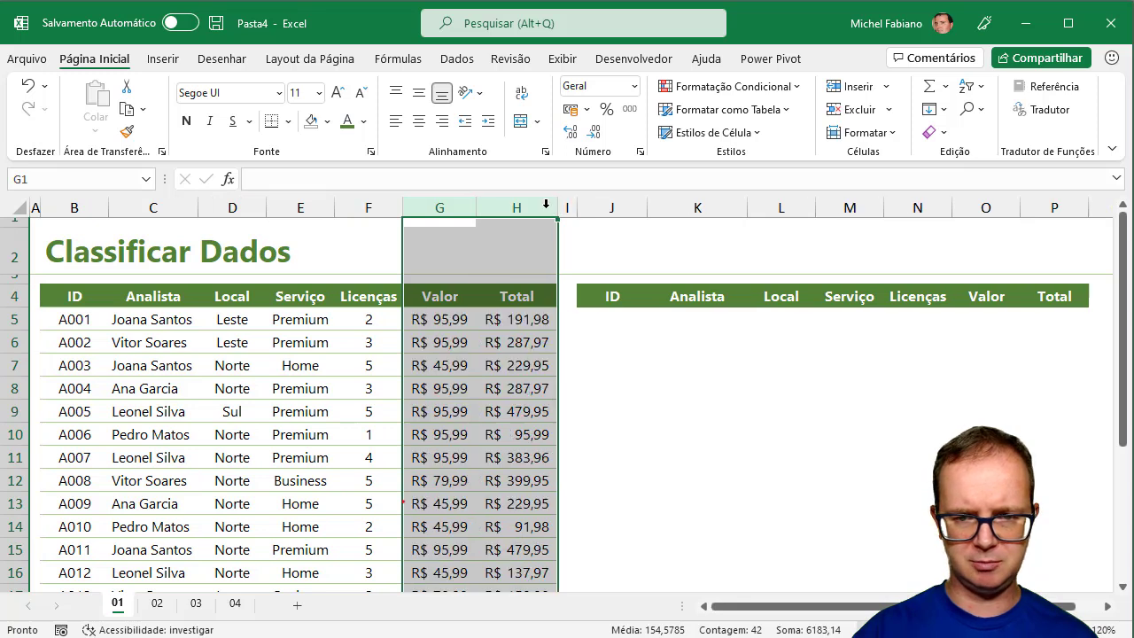
Step: Enter =CLASSIFICAR(B5:H24;1;-1) in J5 to sort the table by ID in descending order
click(632, 325)
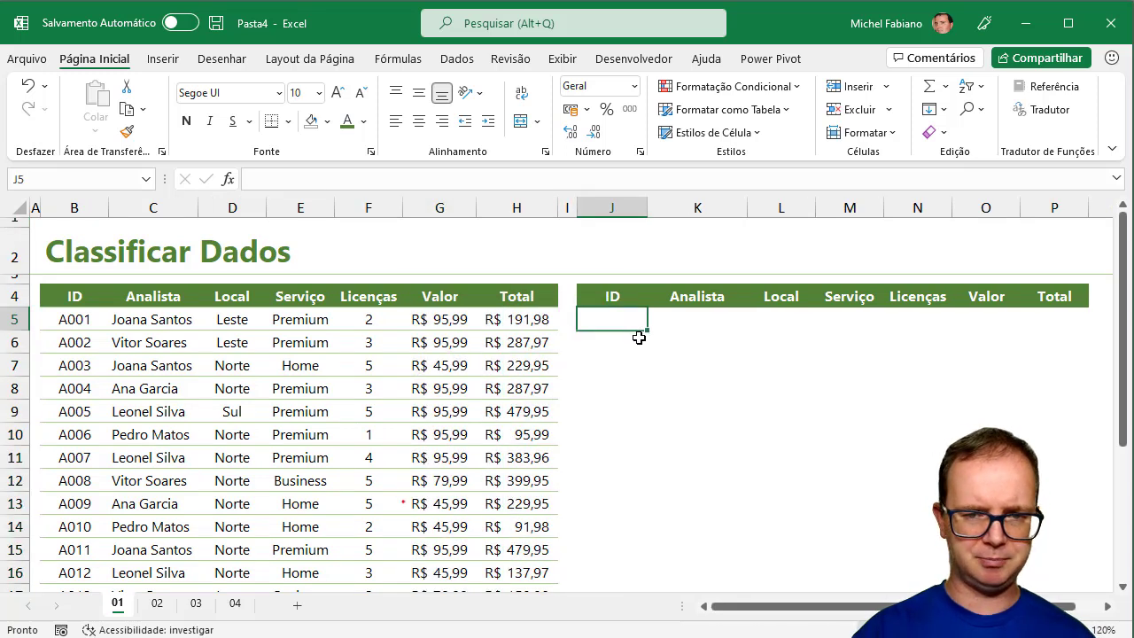
text(=class)
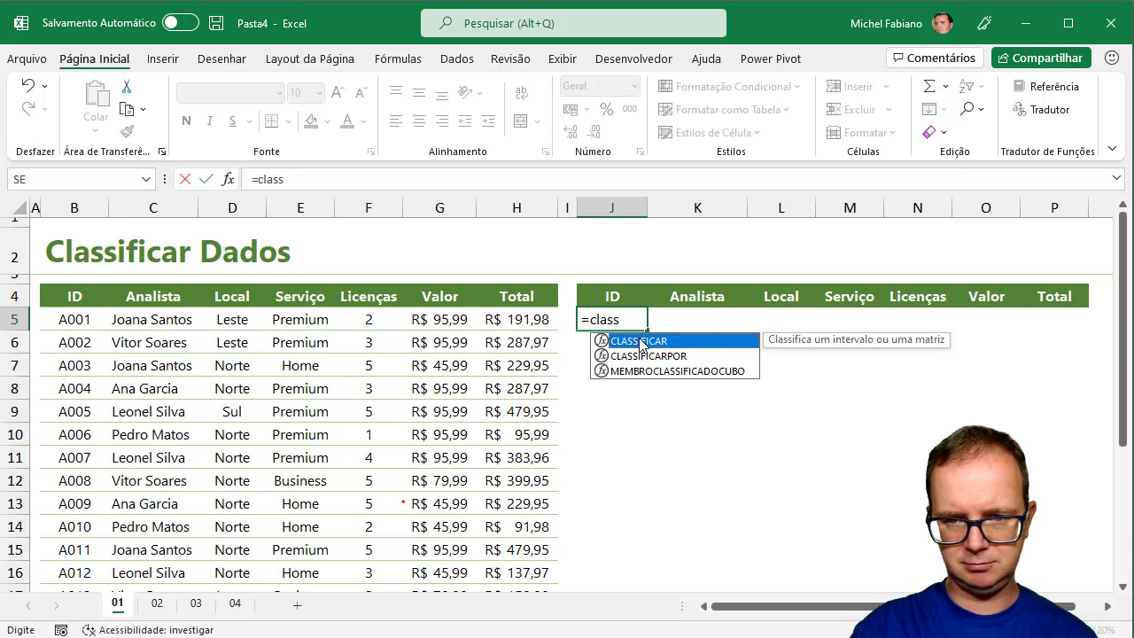
double_click(639, 340)
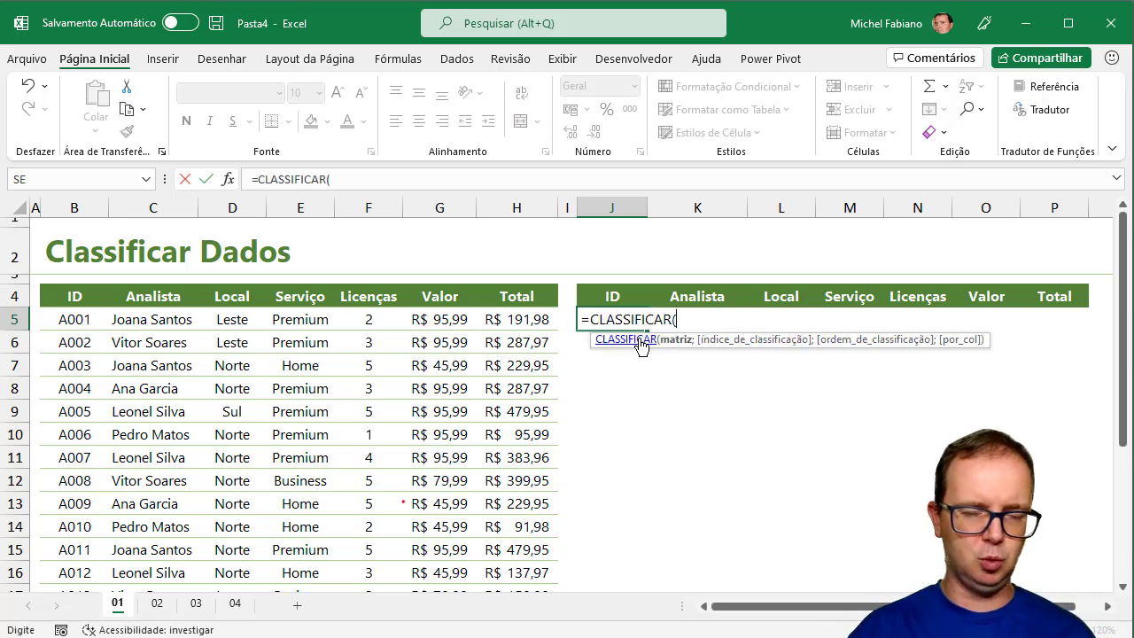
click(60, 321)
drag(60, 321, 520, 316)
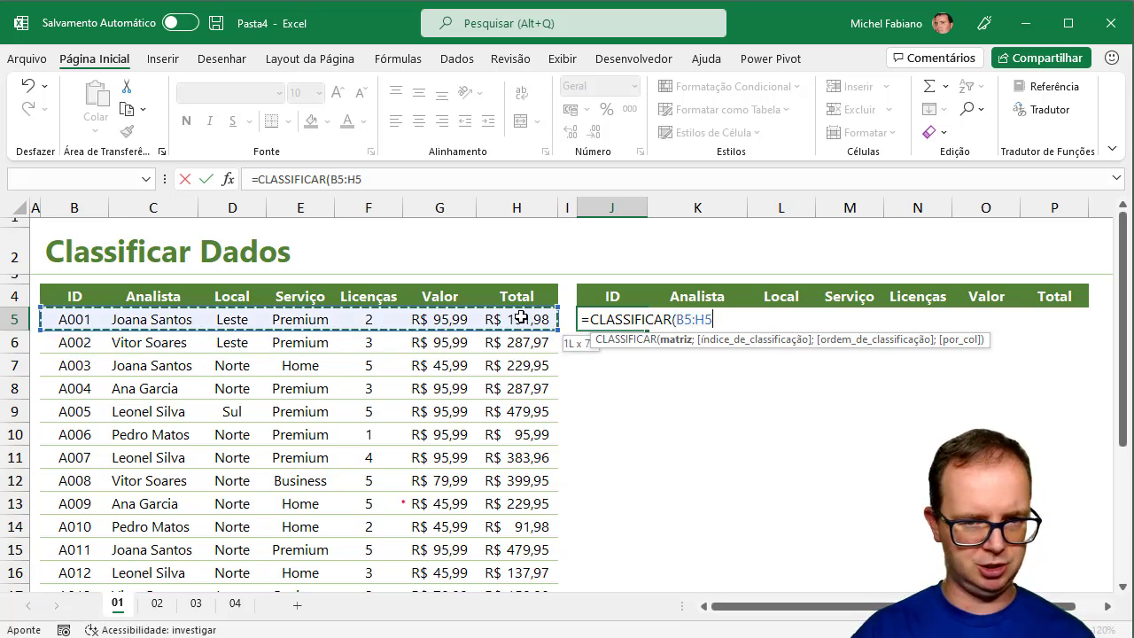
drag(520, 317, 514, 532)
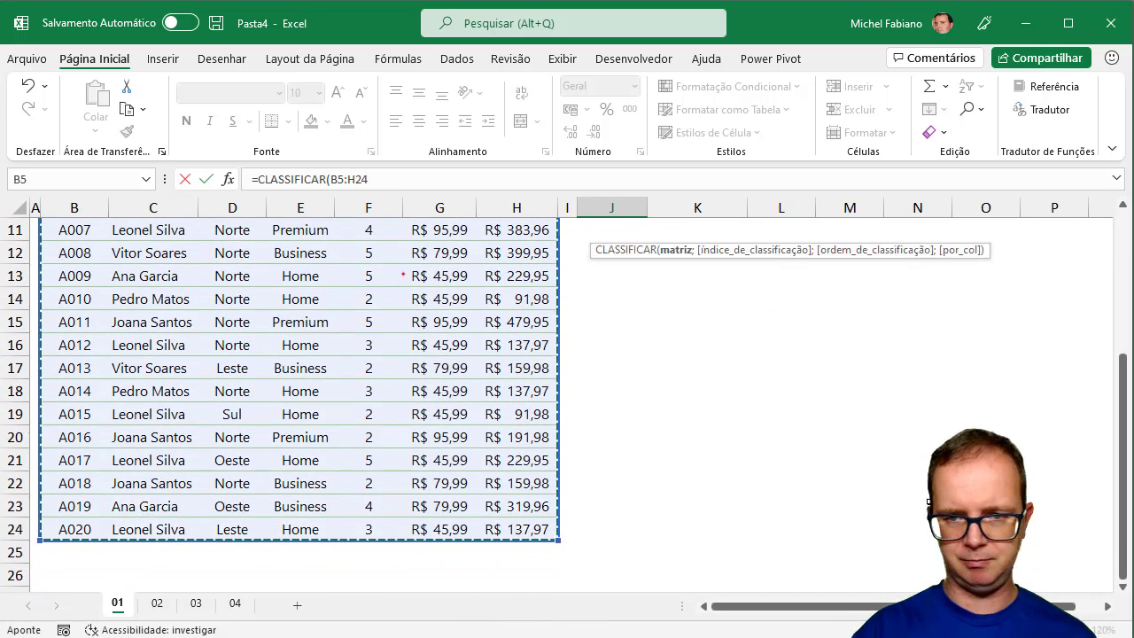
text(;)
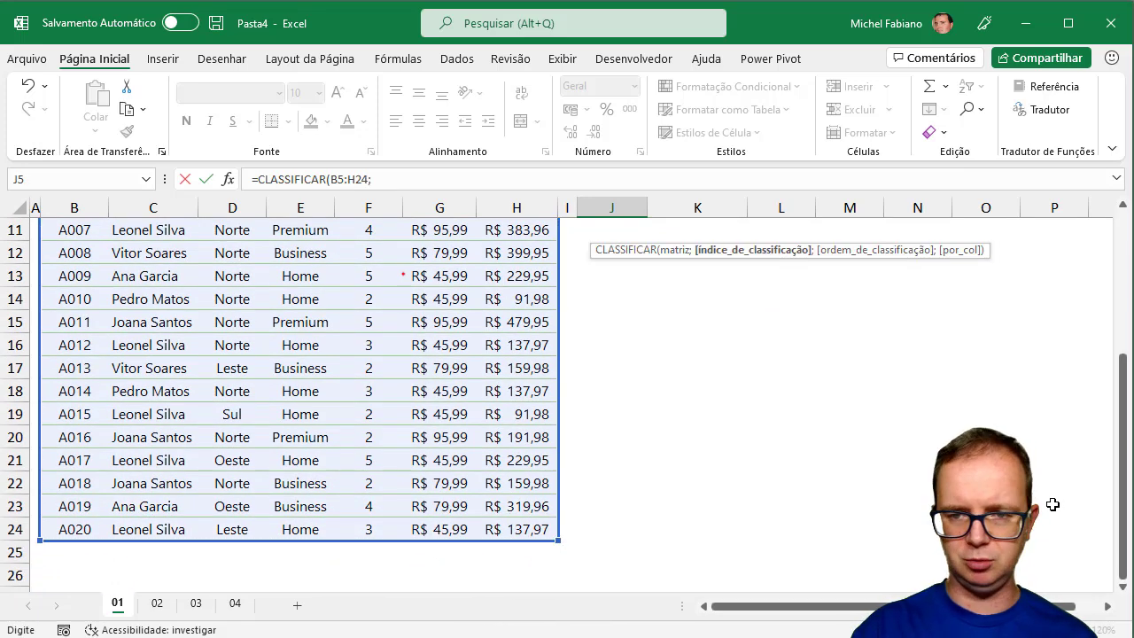
drag(1126, 441, 1124, 283)
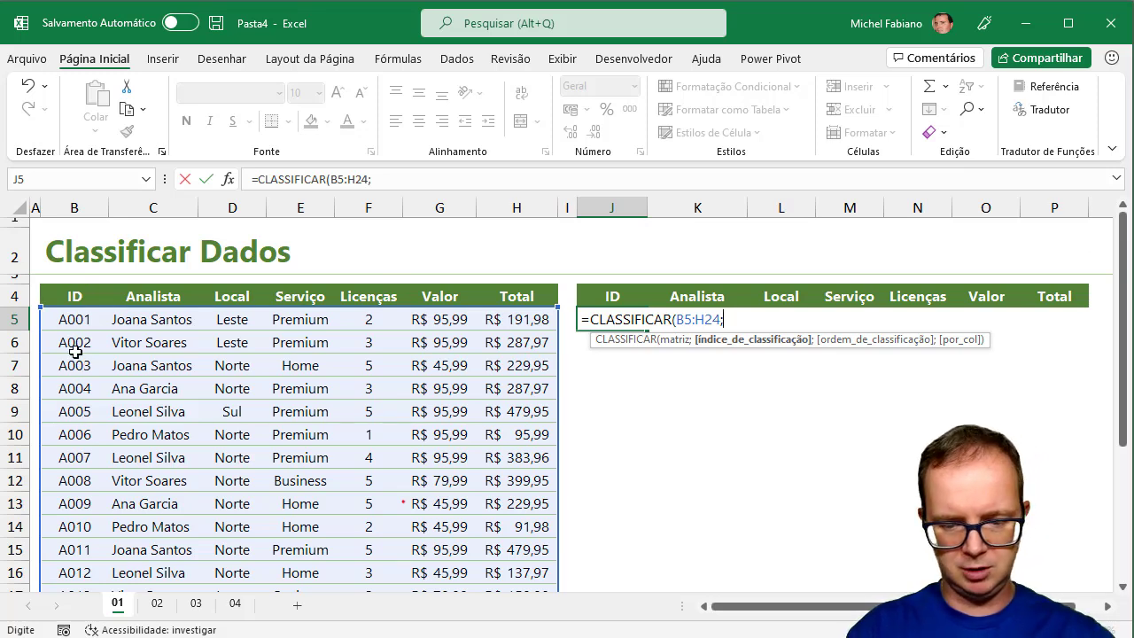
text(;)
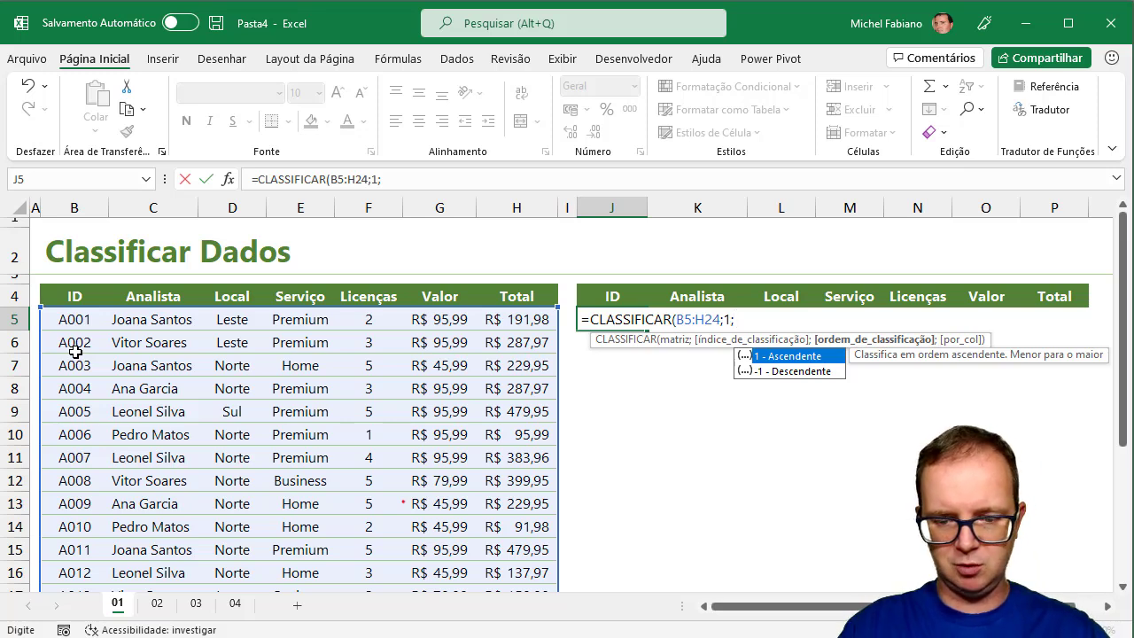
text(-1)
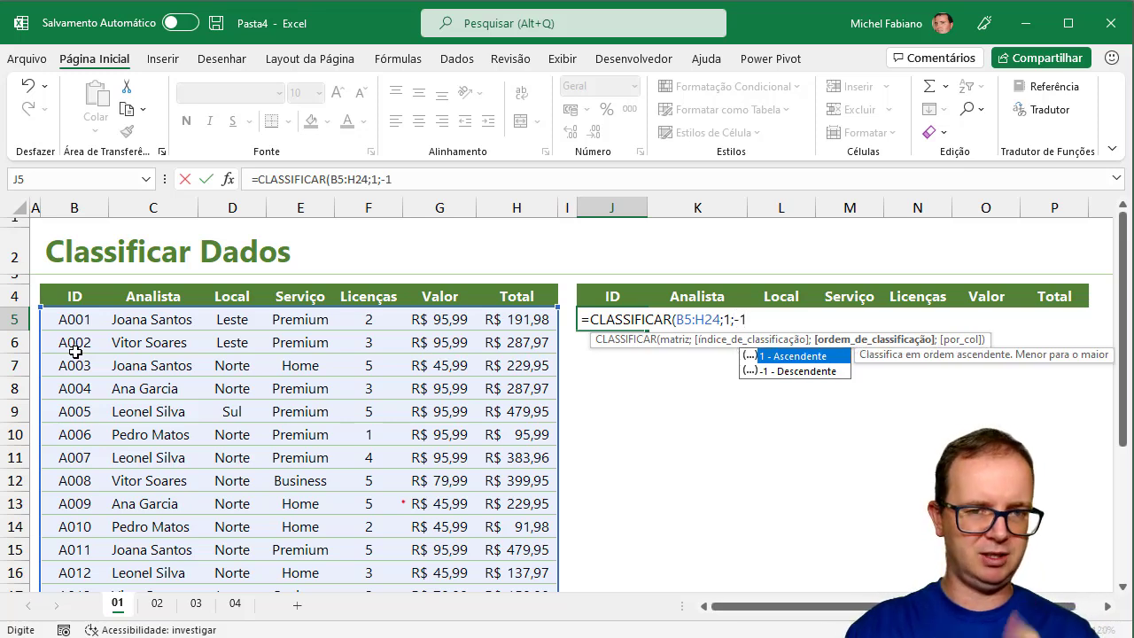
text())
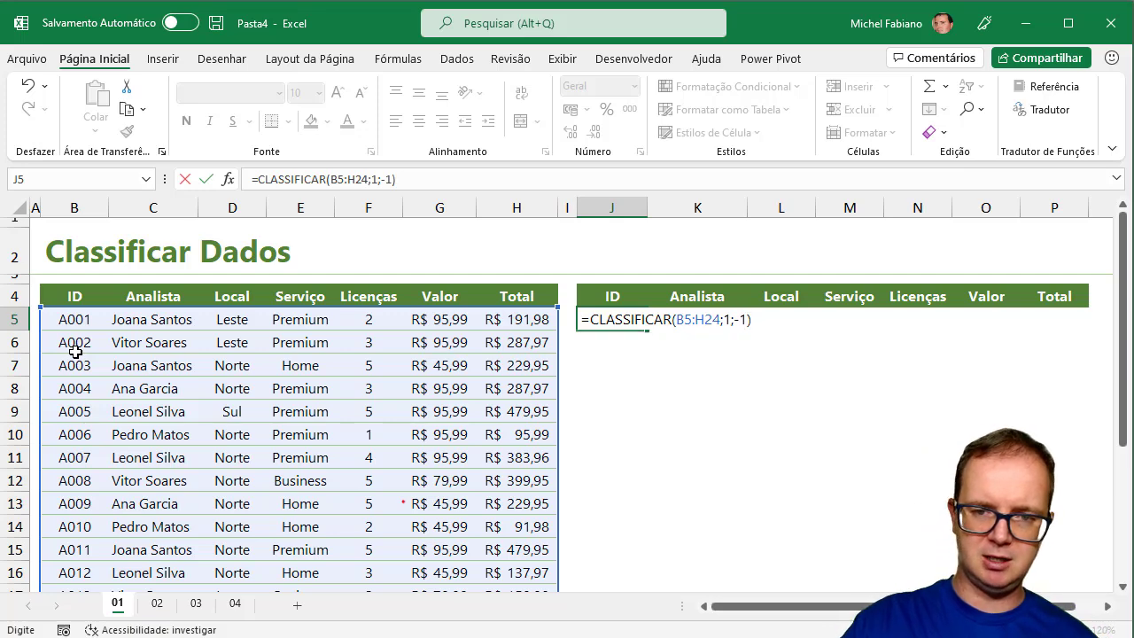
key(Return)
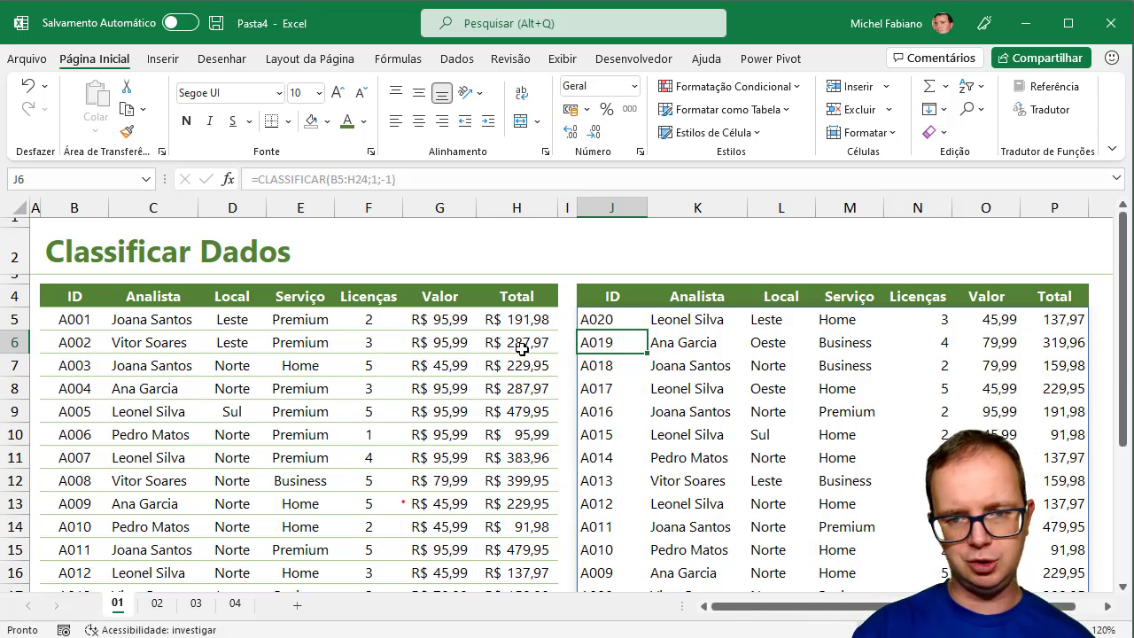
Step: Change the J5 formula to =CLASSIFICAR(B5:H24;2;1) to sort by Analista in ascending order
click(611, 322)
double_click(612, 321)
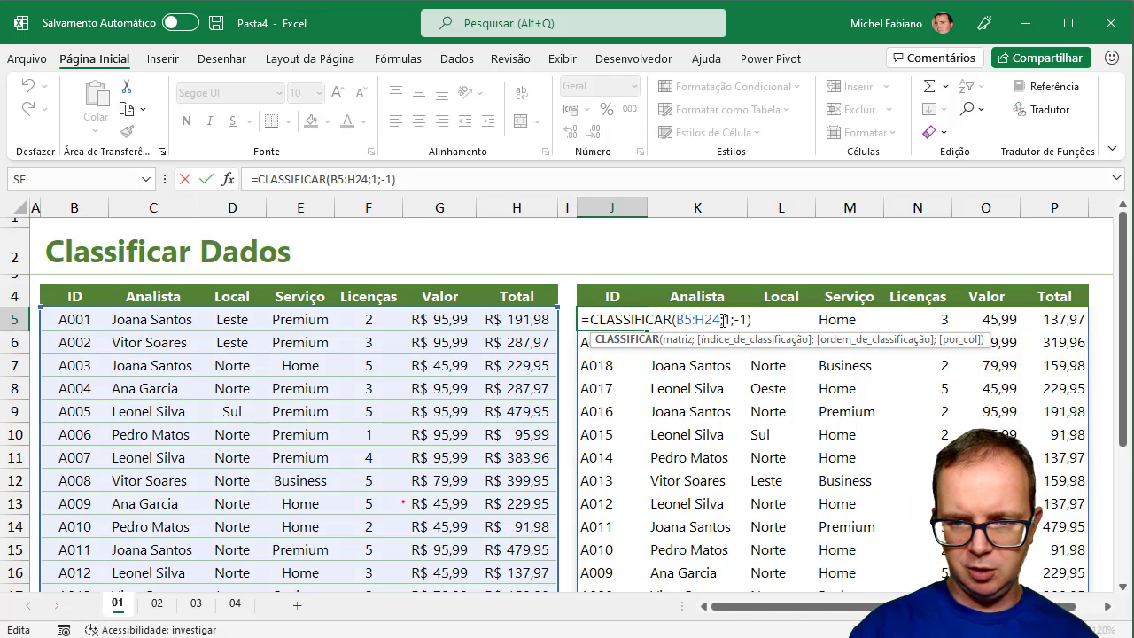
key(BackSpace)
key(BackSpace)
key(BackSpace)
key(BackSpace)
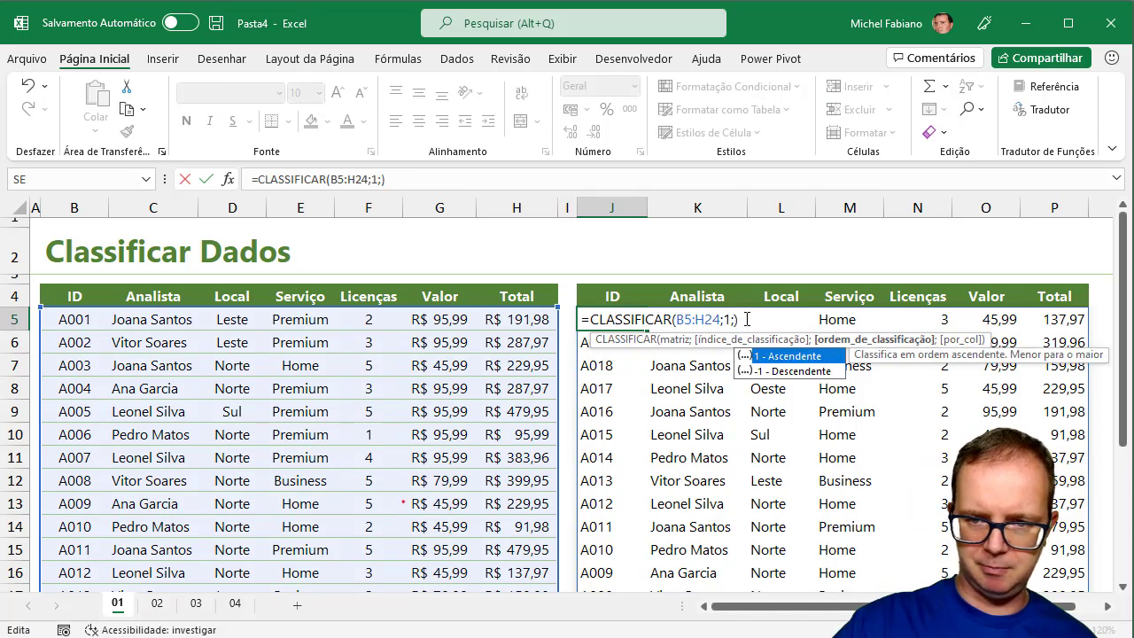
text(2)
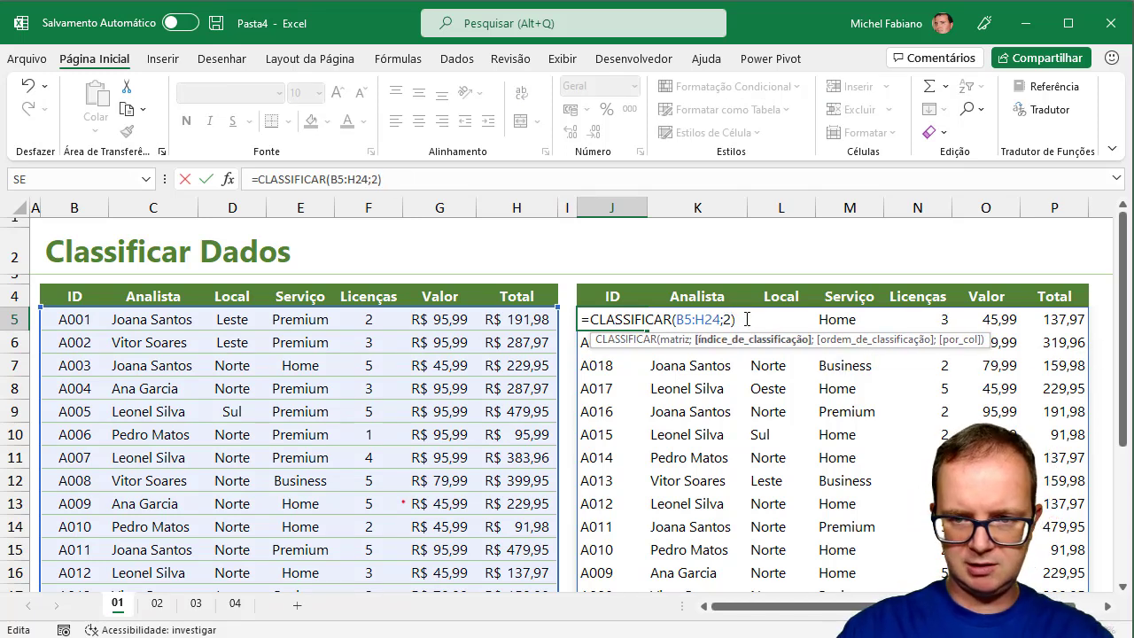
text(;1)
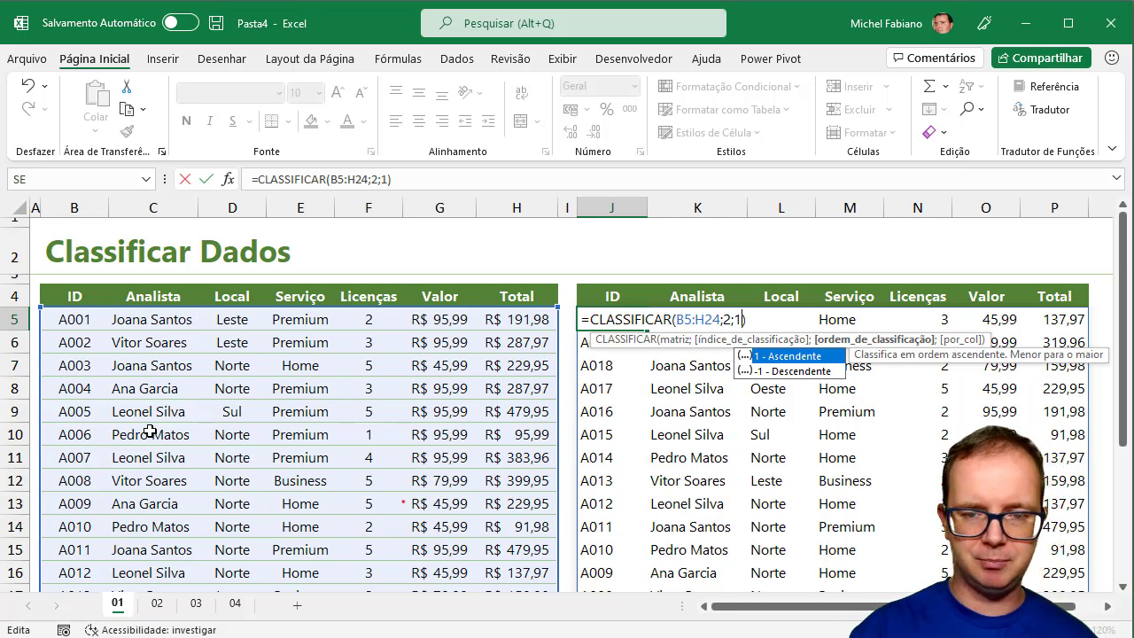
key(Return)
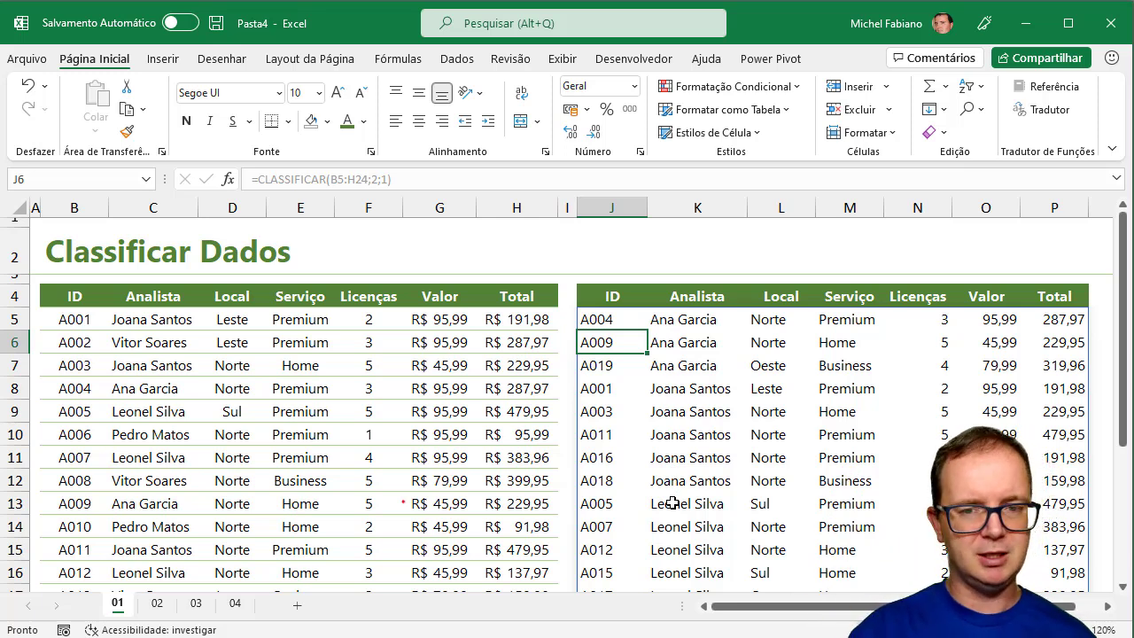
Step: Set the sort order in the J5 formula to -1 so Analista sorts in descending order
click(627, 318)
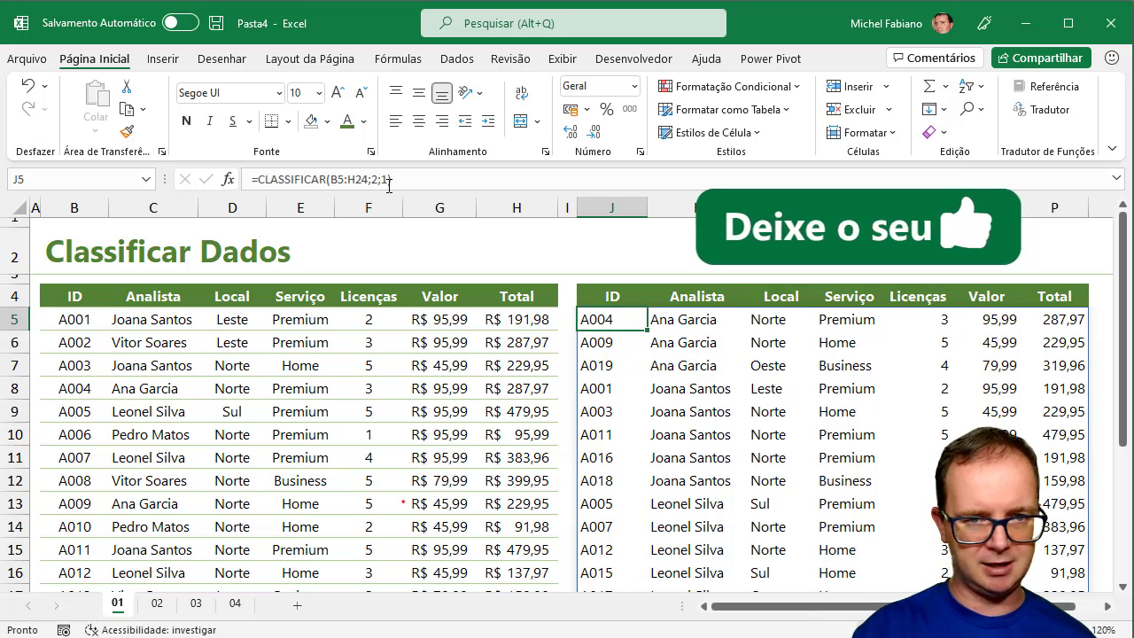
click(389, 179)
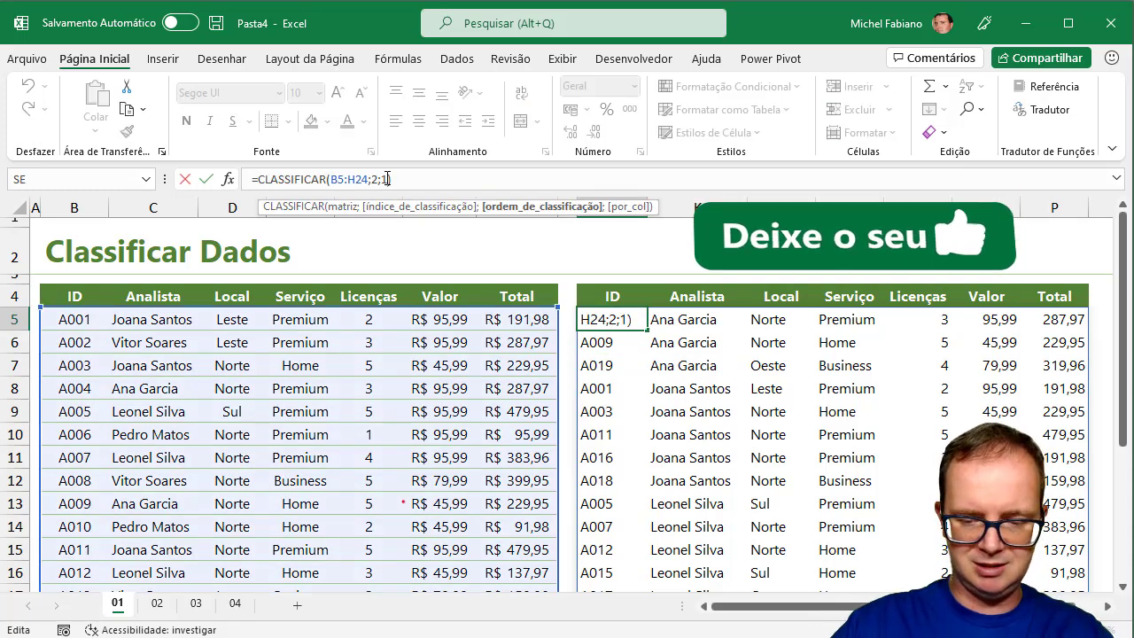
key(BackSpace)
text(-)
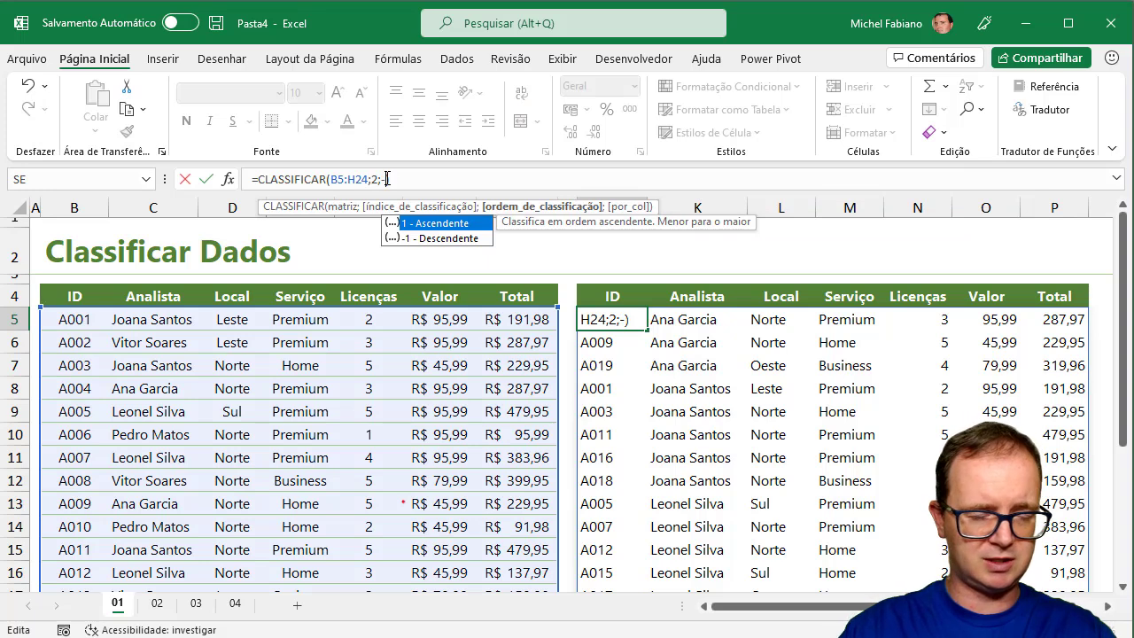
text(1)
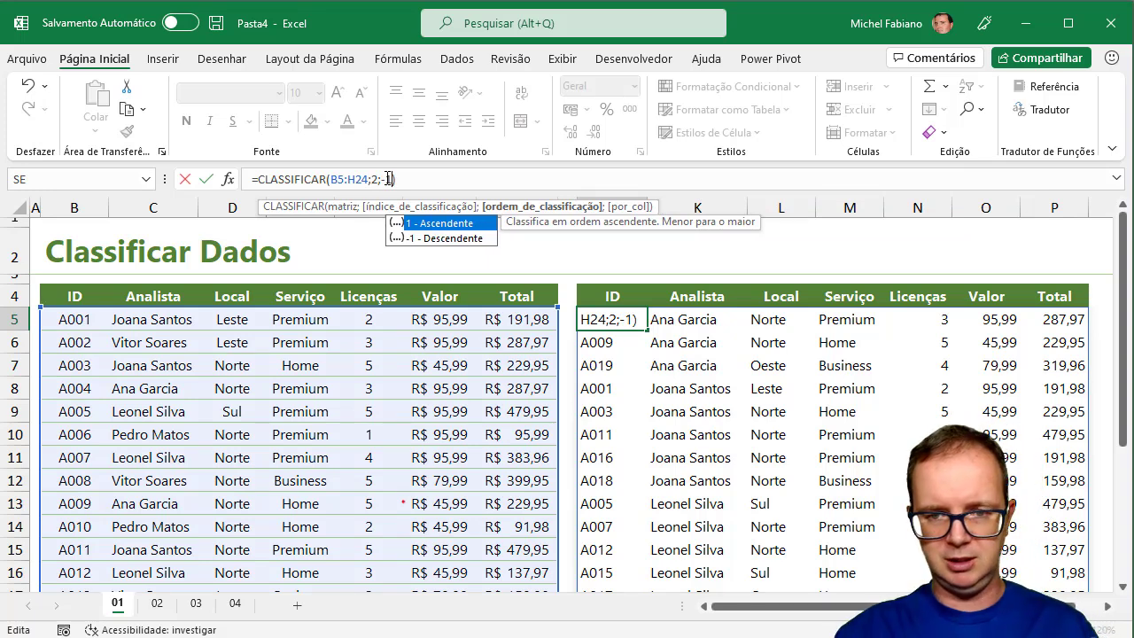
key(Return)
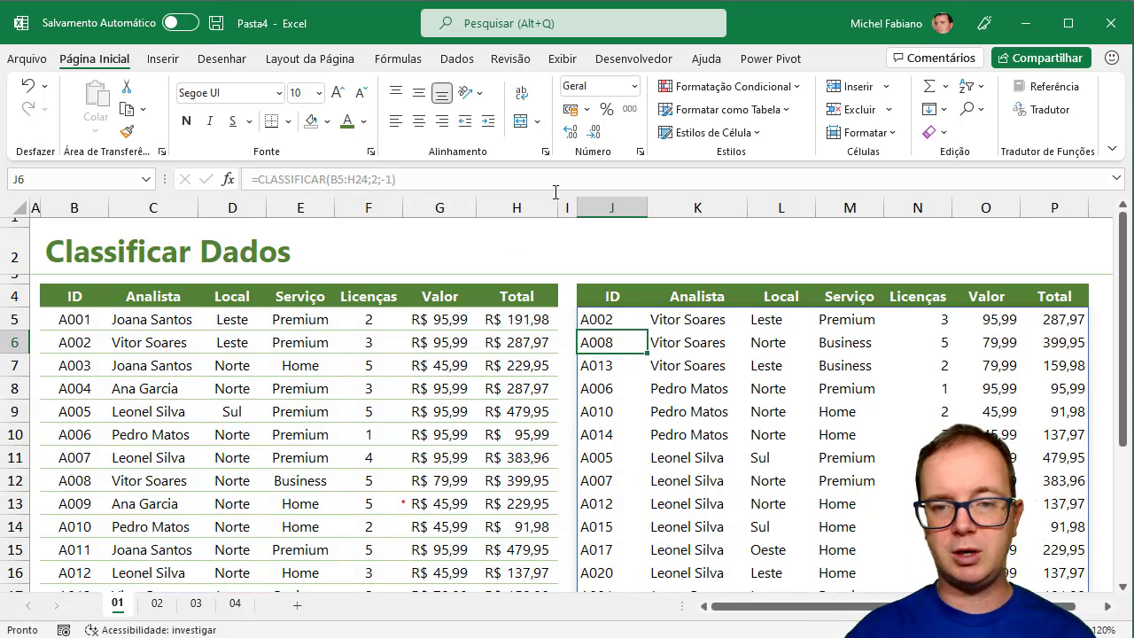
Step: Change the J5 formula to =CLASSIFICAR(B5:H24;3;1) to sort by Local in ascending order
click(601, 319)
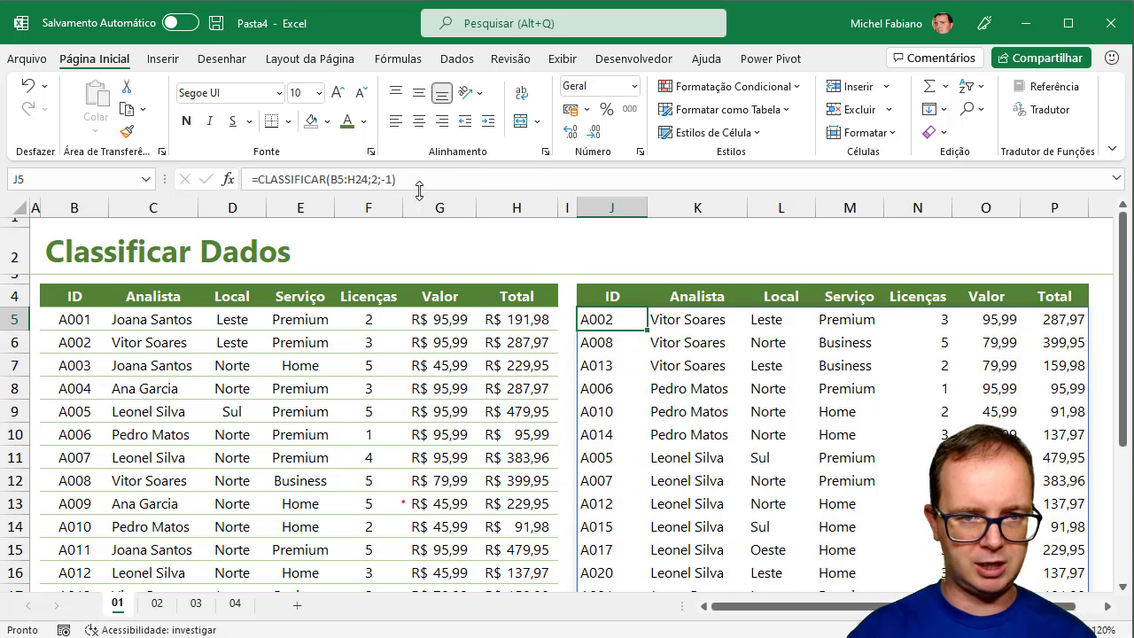
click(378, 179)
key(BackSpace)
text(3)
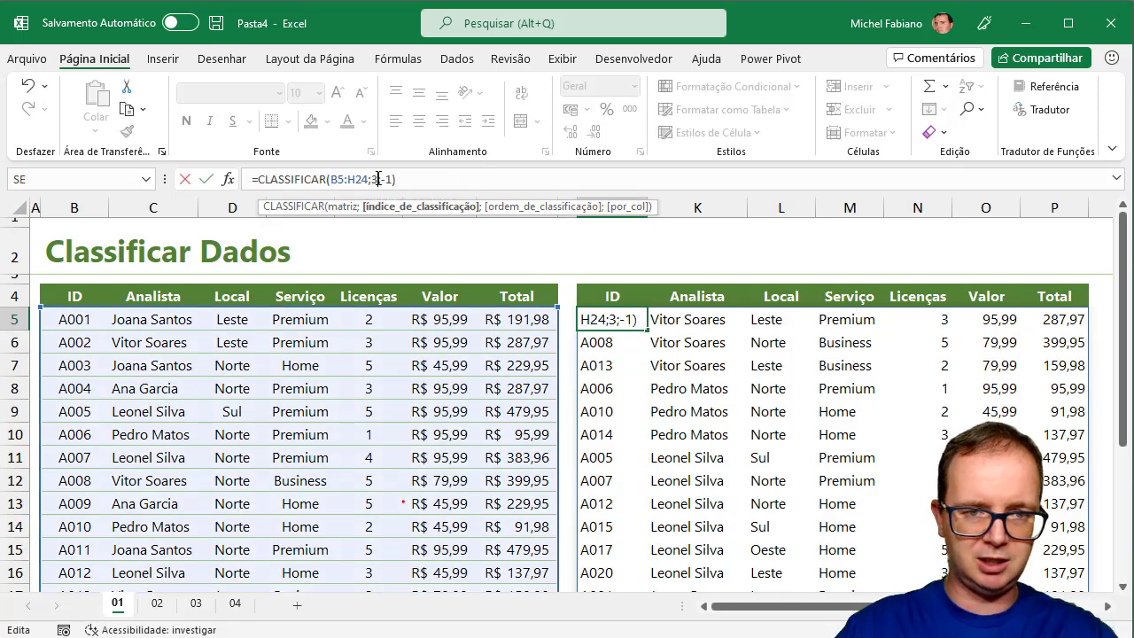
key(Right)
key(Delete)
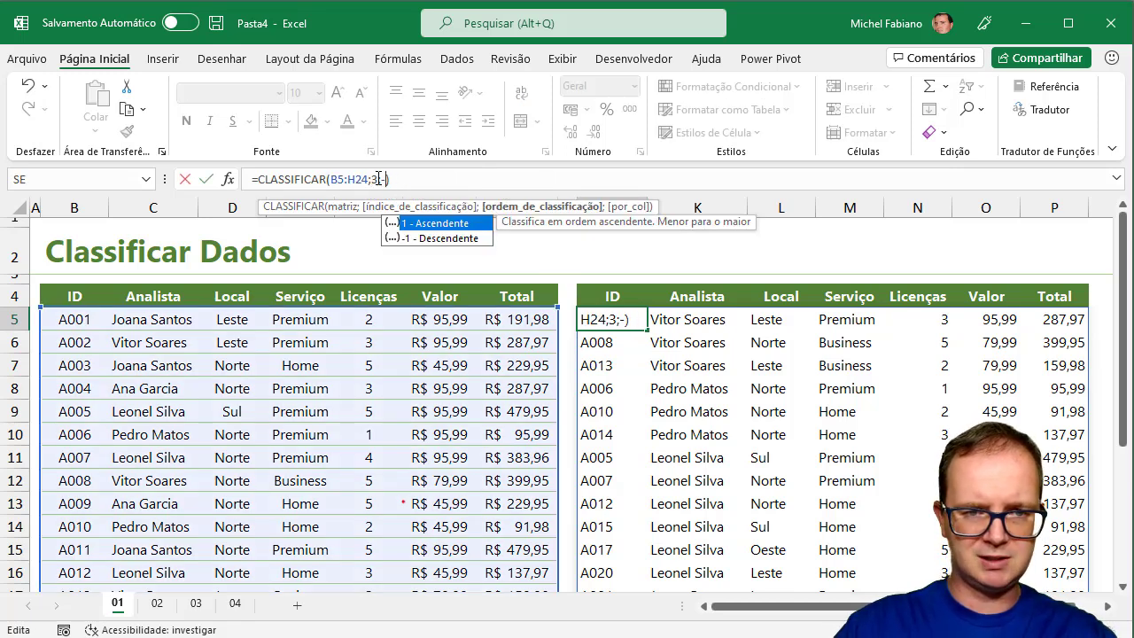
key(Return)
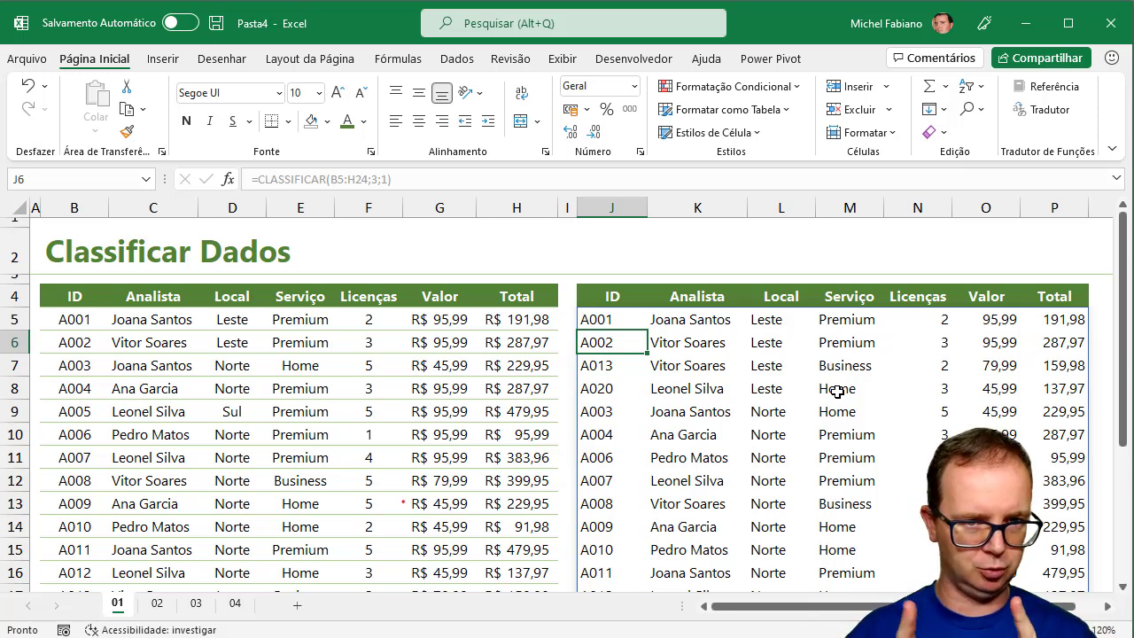
Step: On sheet 02, choose Analista and then Local as the sort column in R5
click(156, 603)
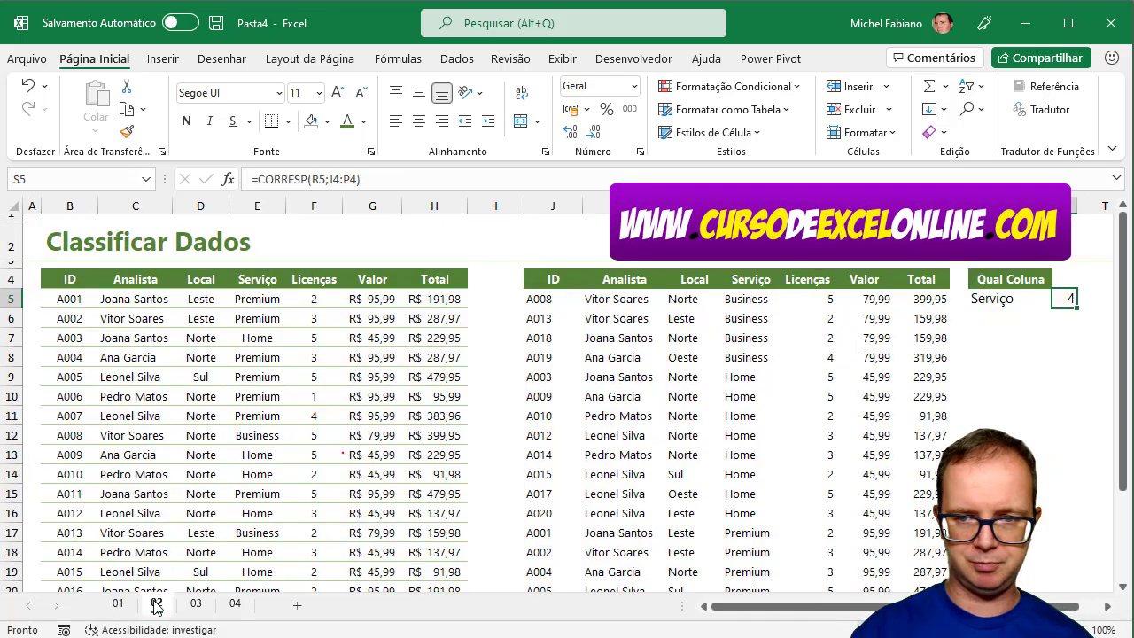
click(1019, 301)
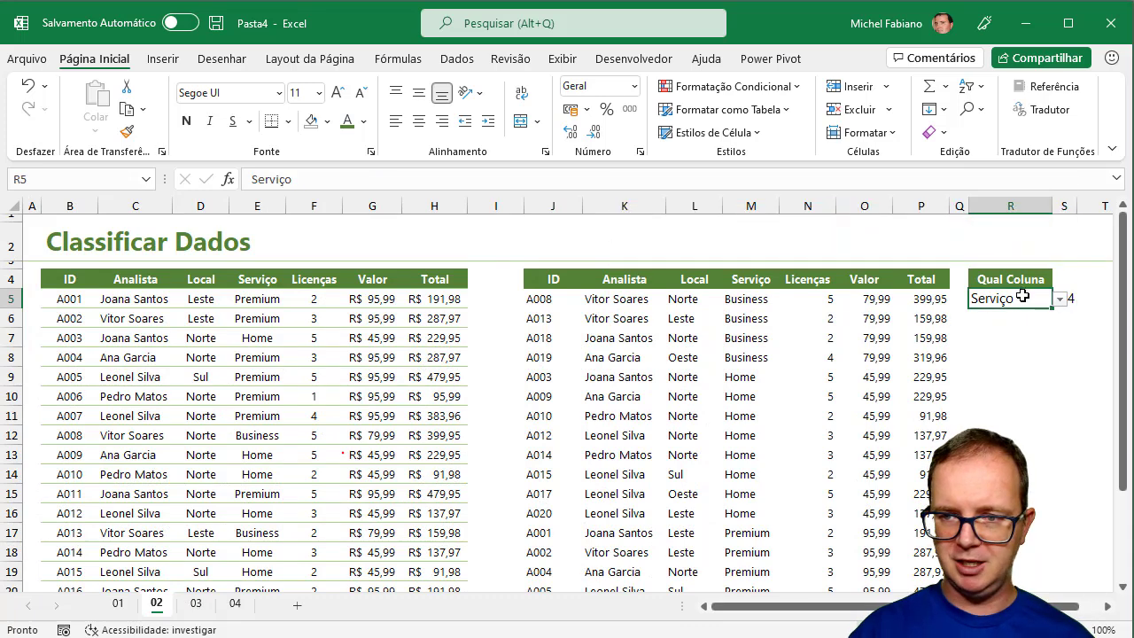
click(1060, 300)
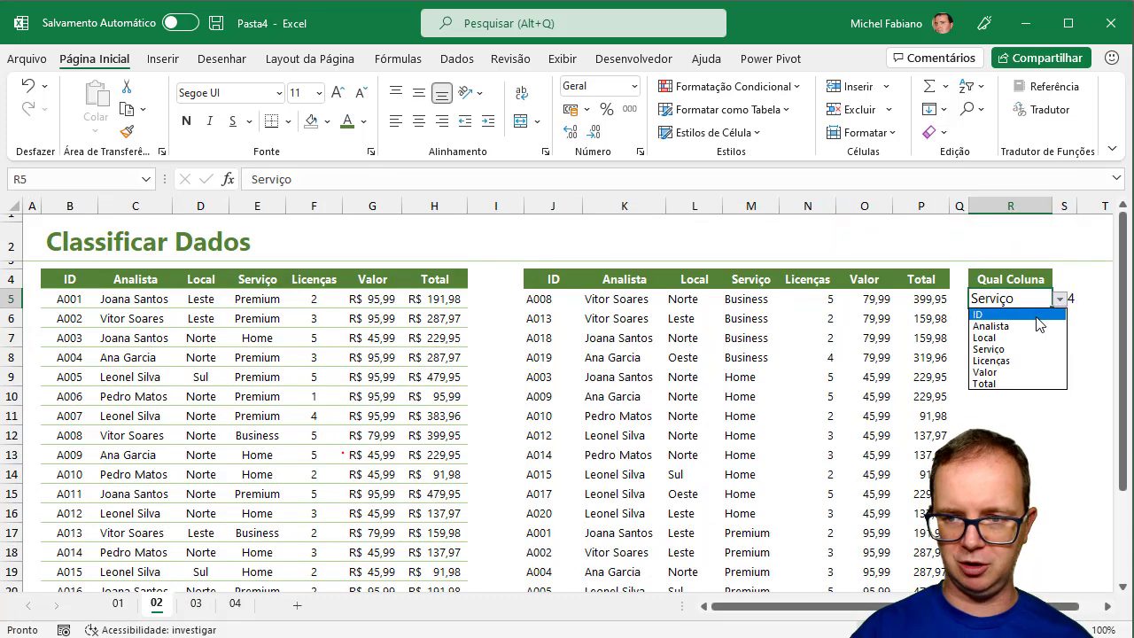
click(1032, 327)
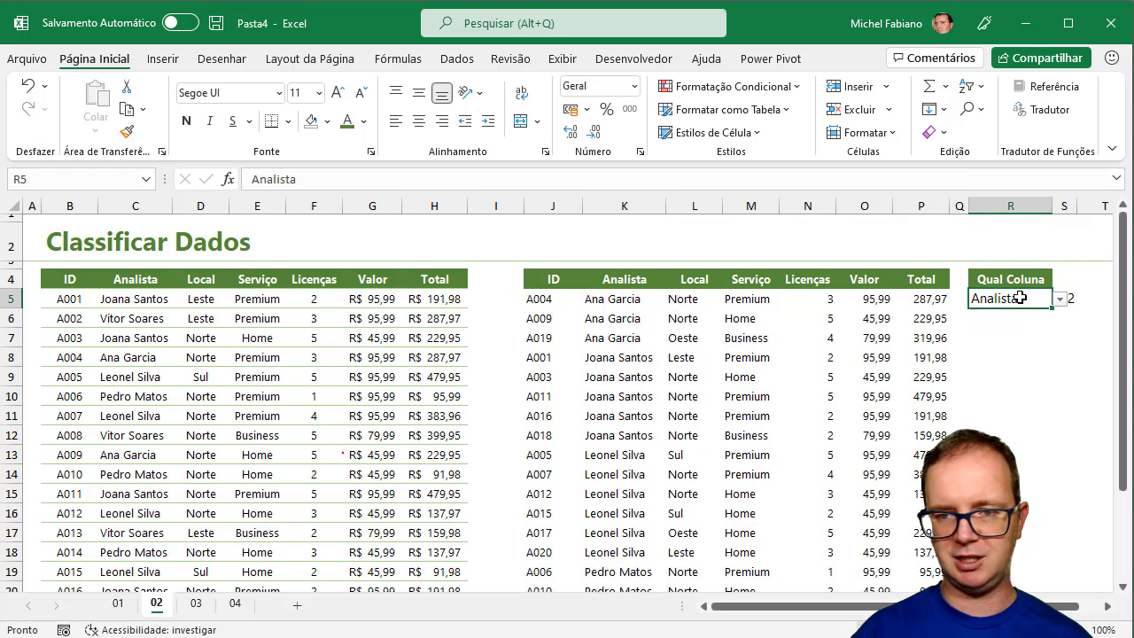
click(1060, 300)
click(998, 335)
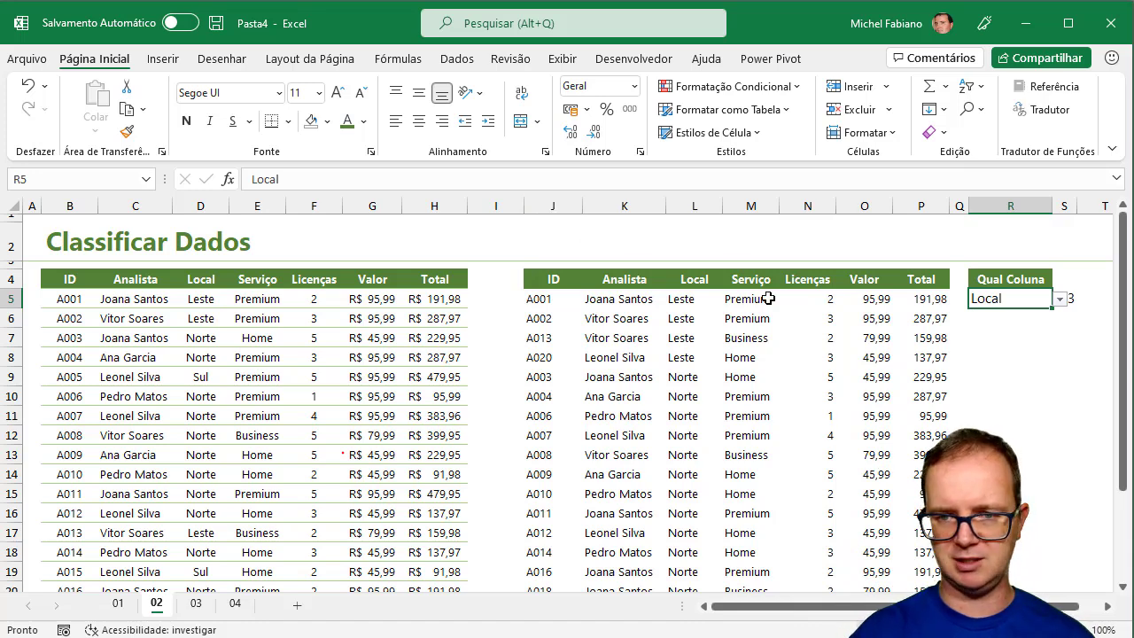
Step: Clear the contents of columns J through P and autofit the width of column S
drag(553, 205, 908, 211)
key(Delete)
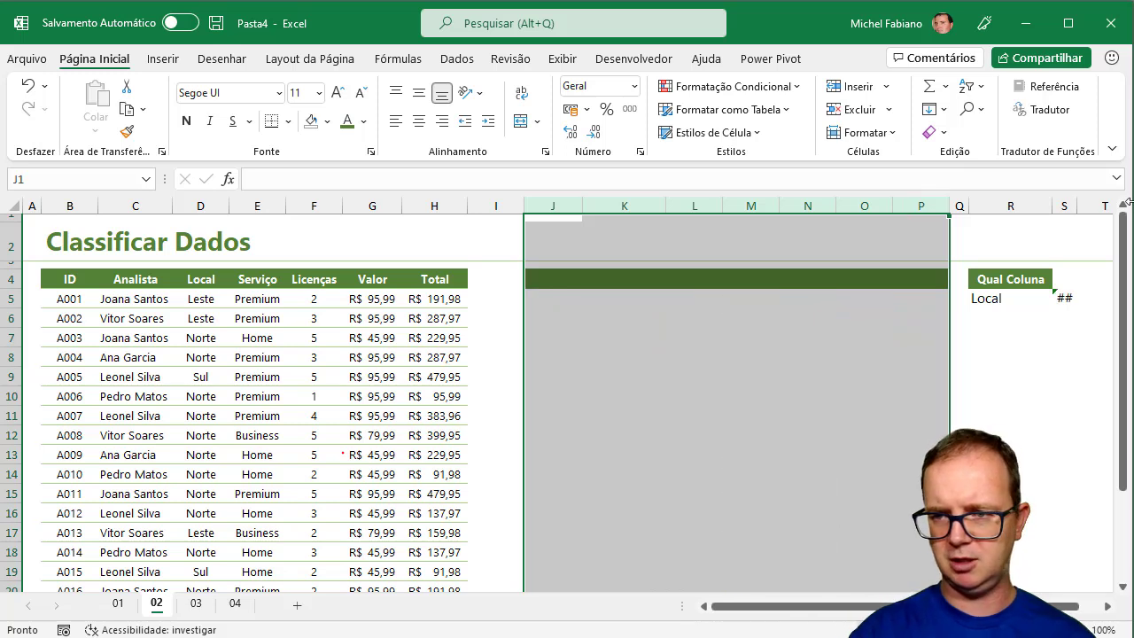
double_click(1075, 201)
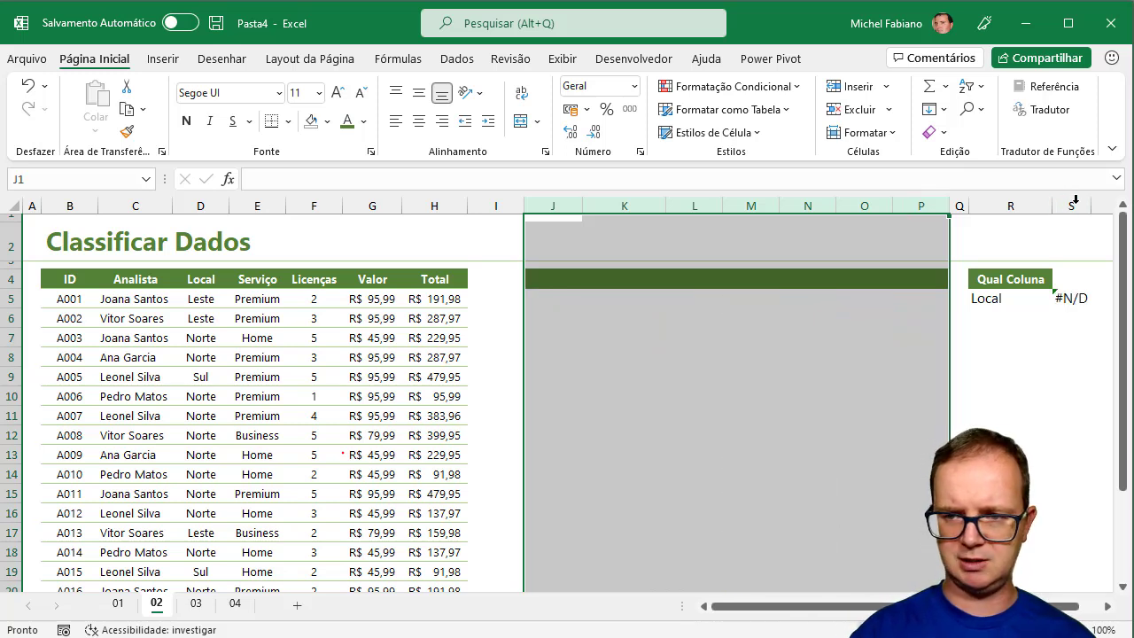
click(555, 278)
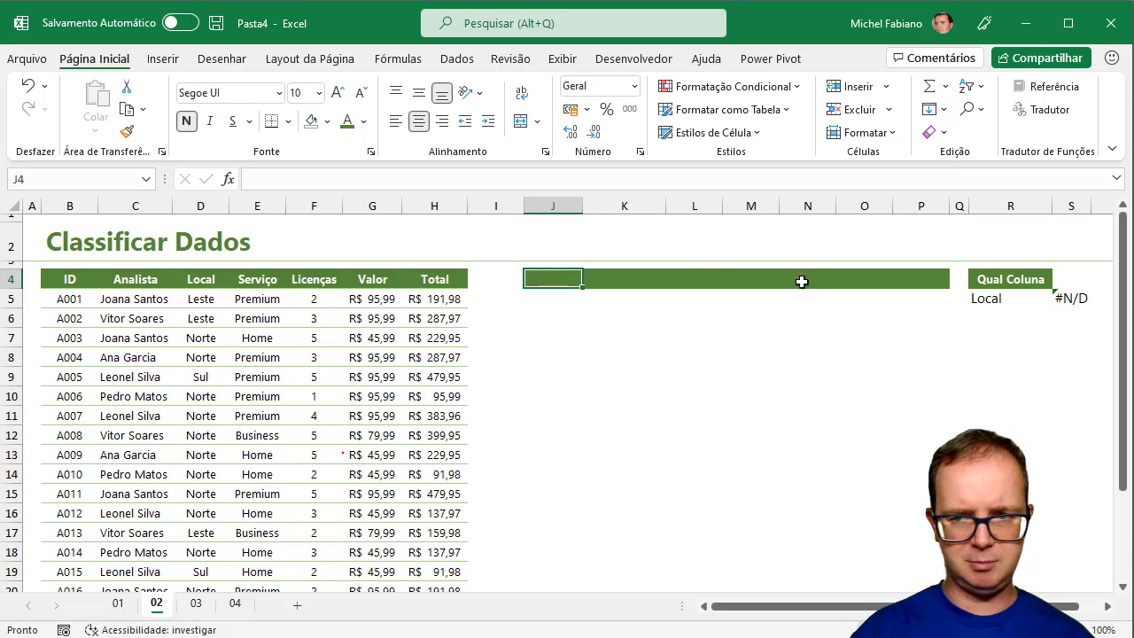
Step: Delete the CORRESP formula from cell S5
right_click(1079, 297)
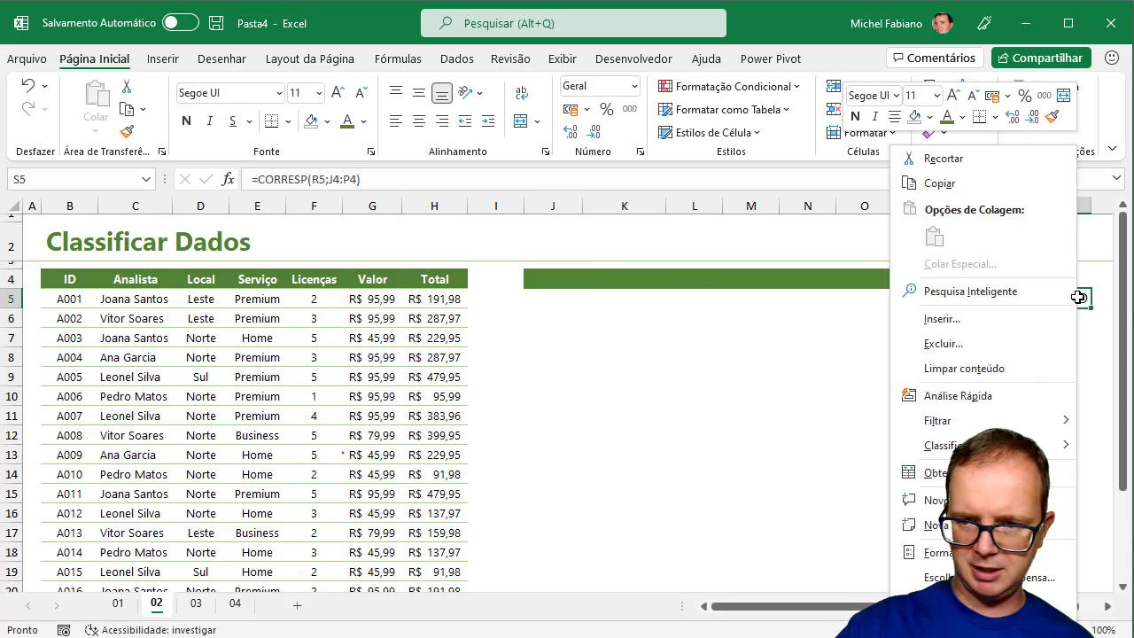
click(1092, 303)
key(Delete)
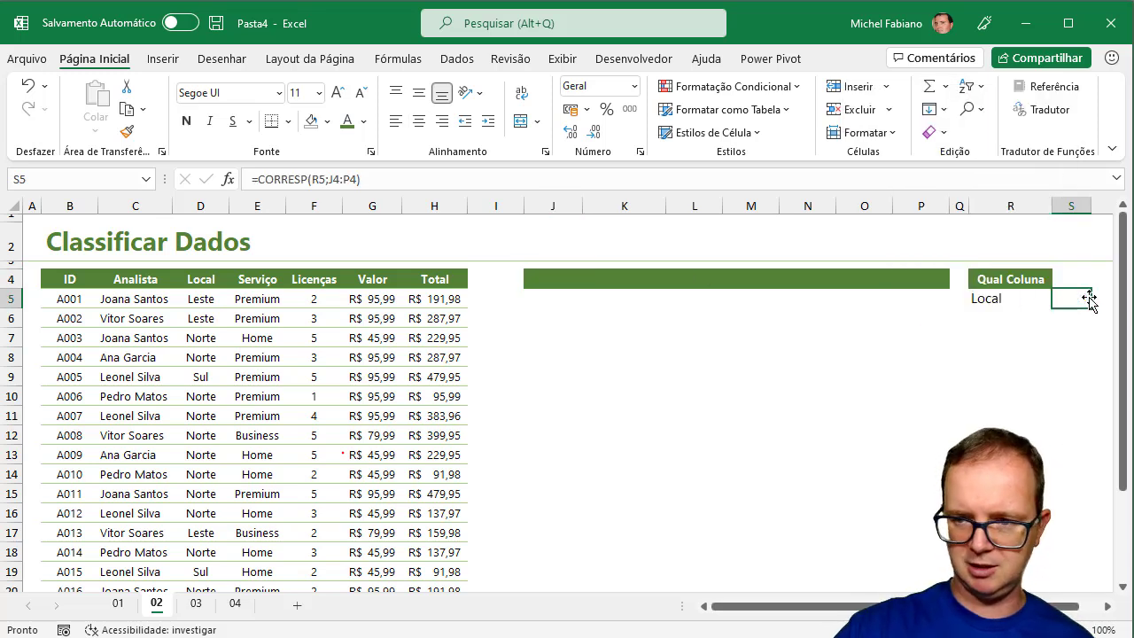
Step: Copy the source table headers B4:H4 into the empty header row starting at J4
drag(53, 279, 436, 277)
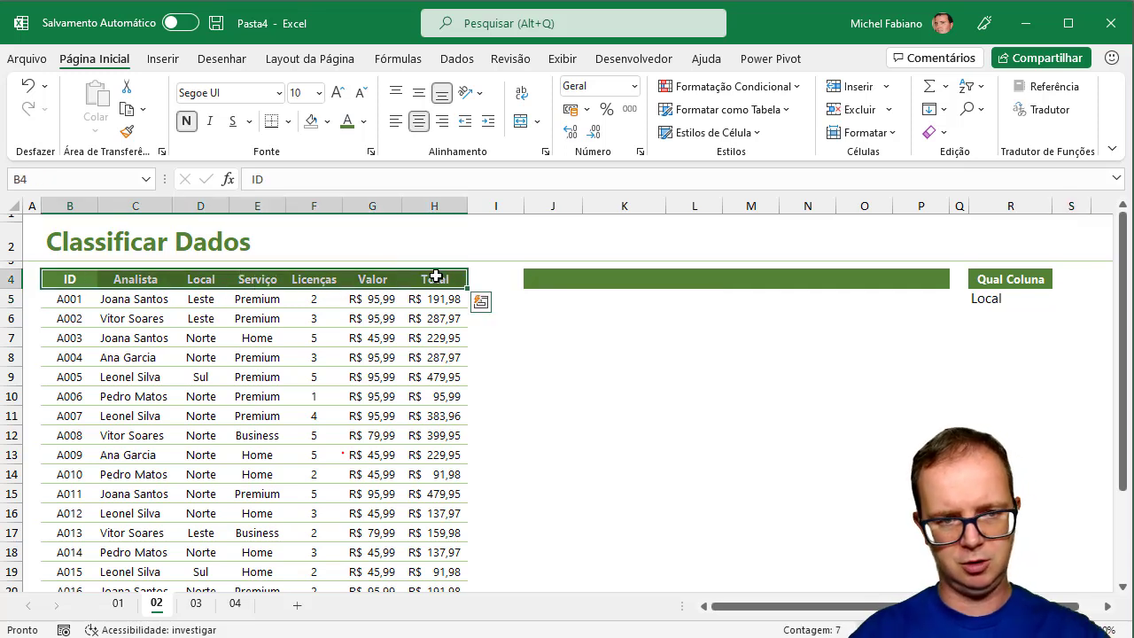
key(ctrl+c)
click(562, 278)
key(ctrl+v)
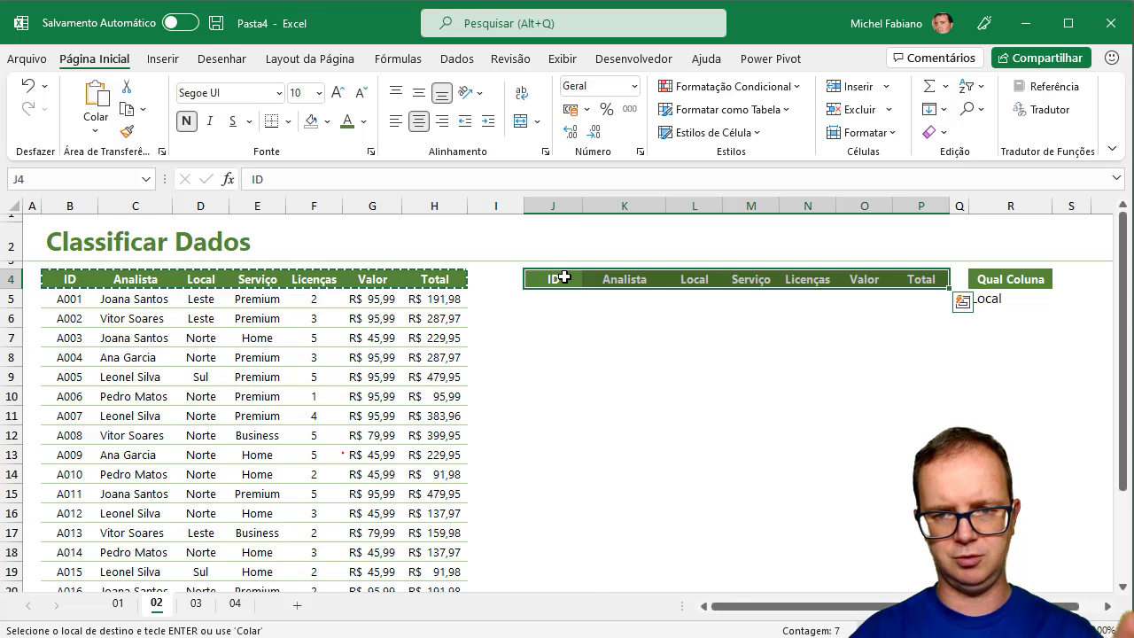
key(Escape)
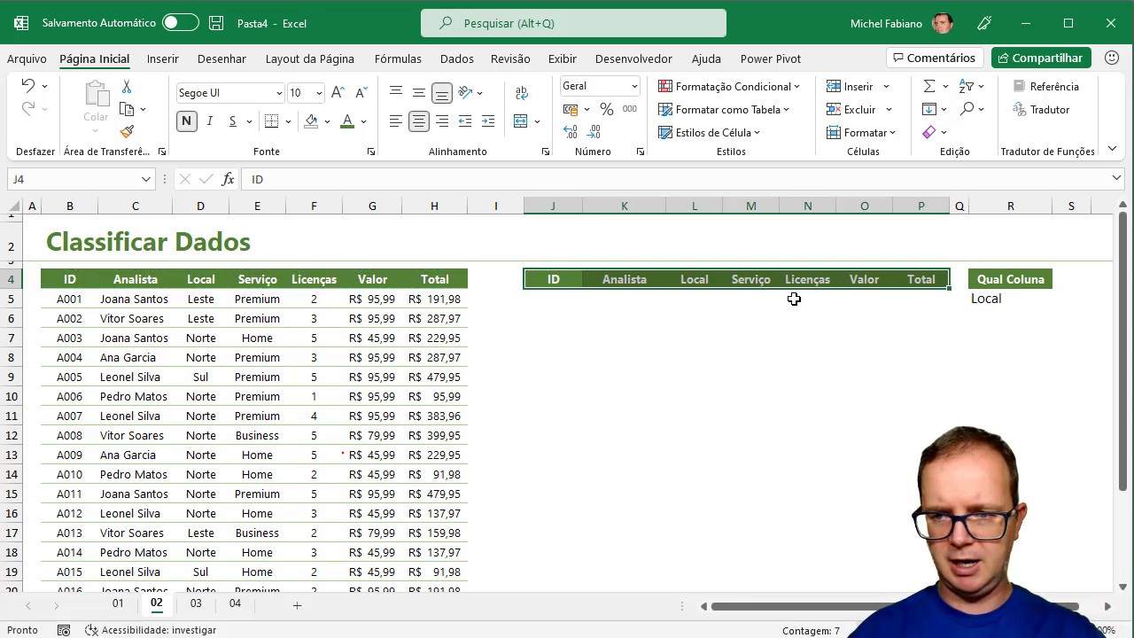
Step: Change the source of the list validation in R5 to =$B$4:$H$4
click(1030, 293)
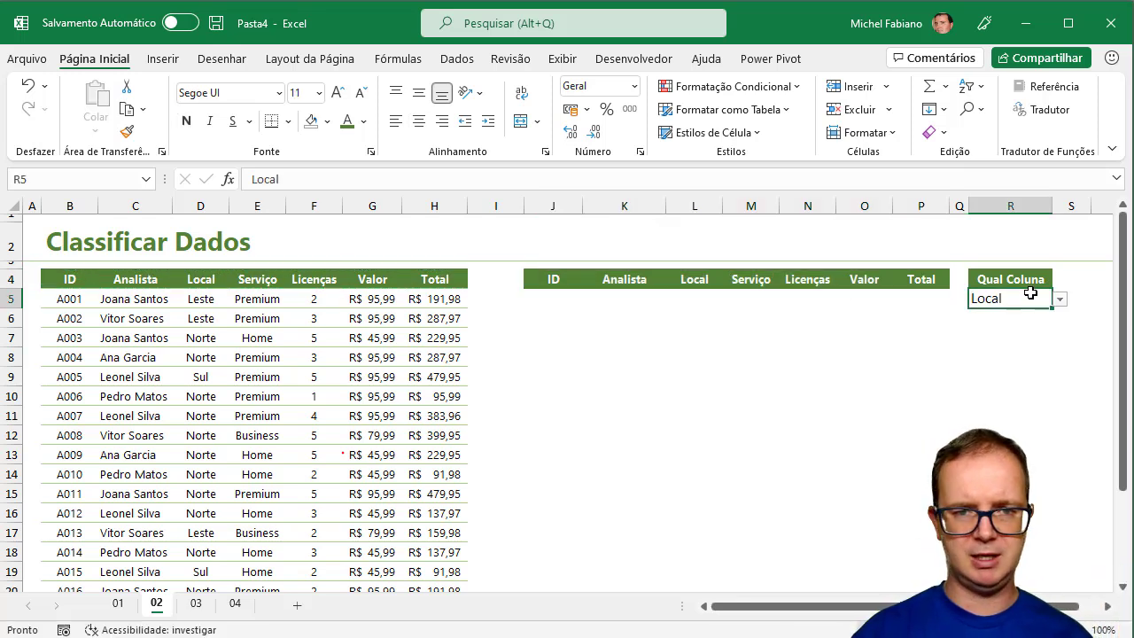
click(457, 59)
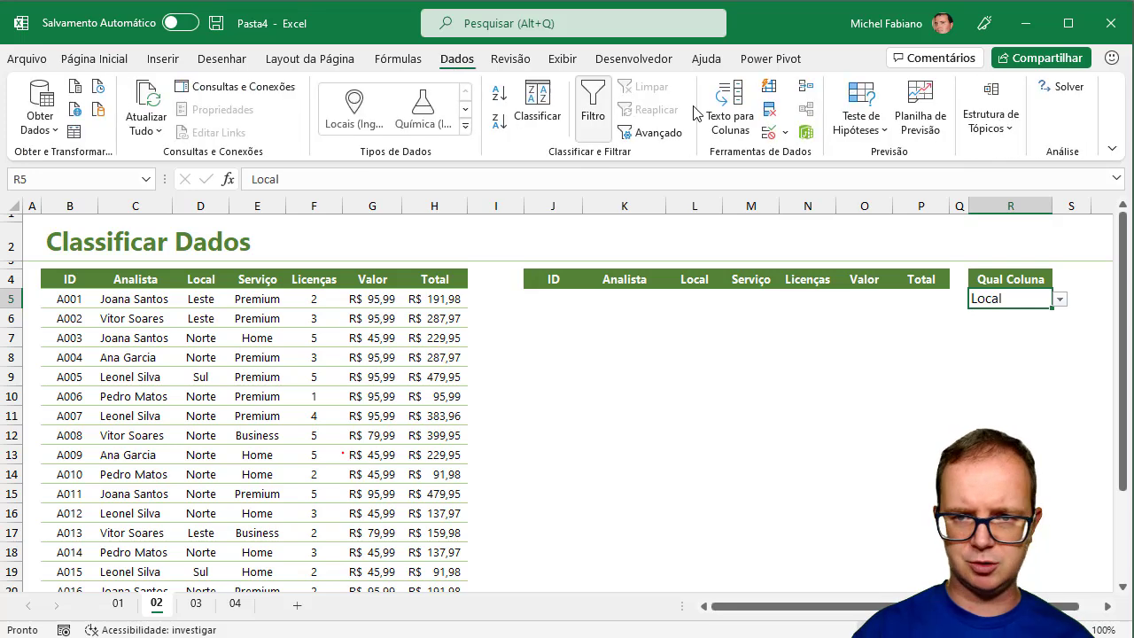
click(784, 132)
click(808, 156)
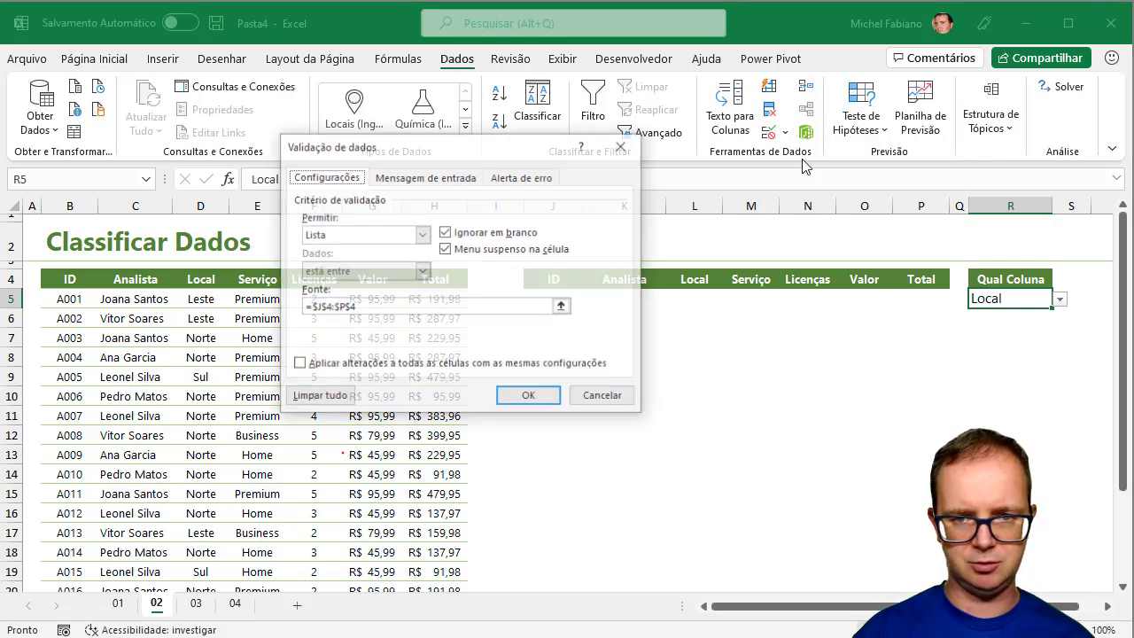
click(420, 307)
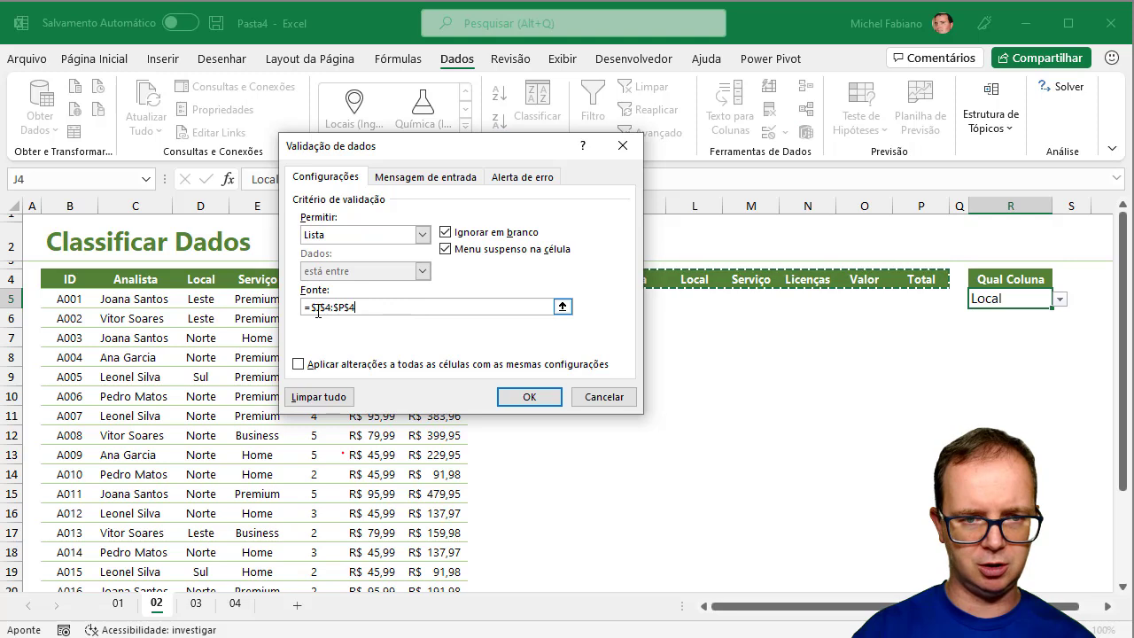
drag(46, 278, 439, 284)
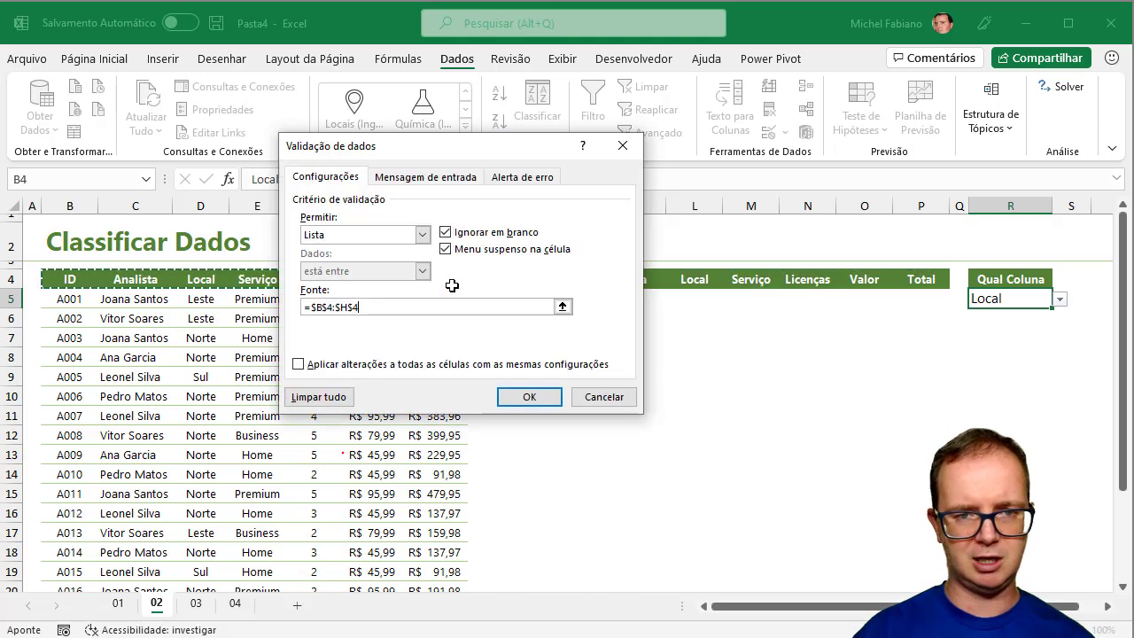
click(531, 399)
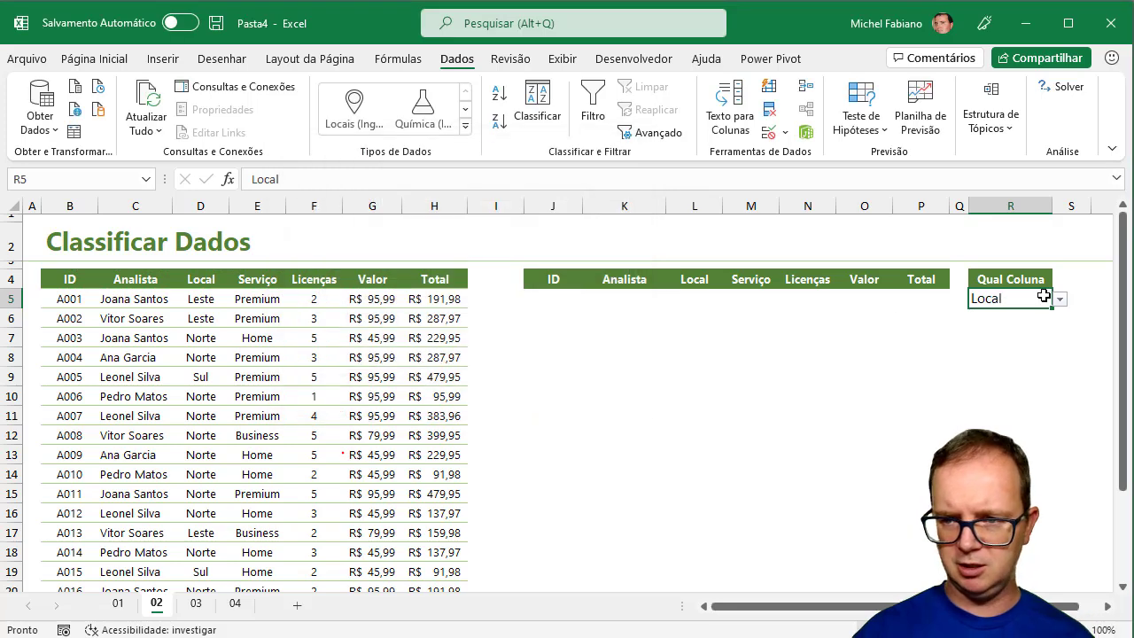
Step: Test the Qual Coluna list in R5 by choosing Analista, Serviço and then Licenças
click(1061, 301)
click(1037, 322)
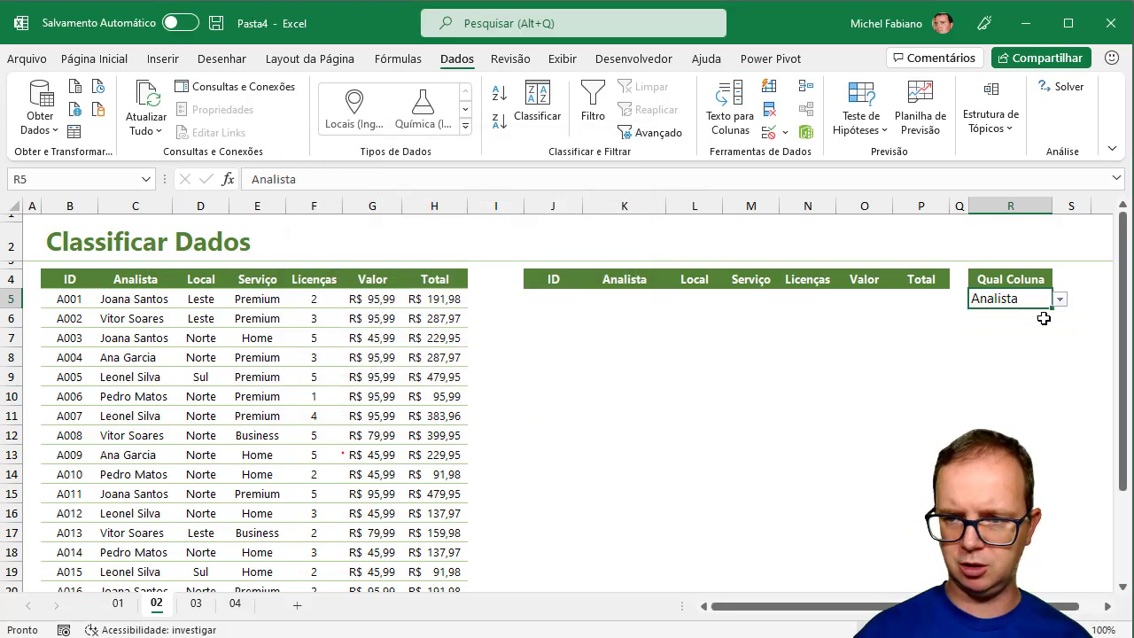
click(1061, 301)
click(1034, 343)
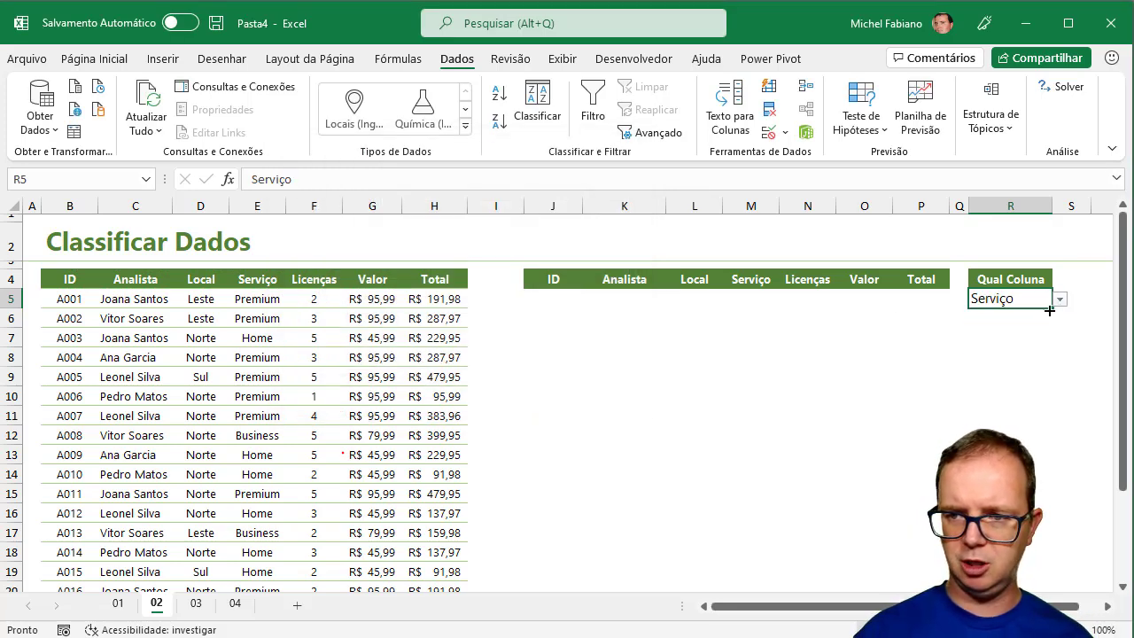
click(1059, 302)
click(1021, 353)
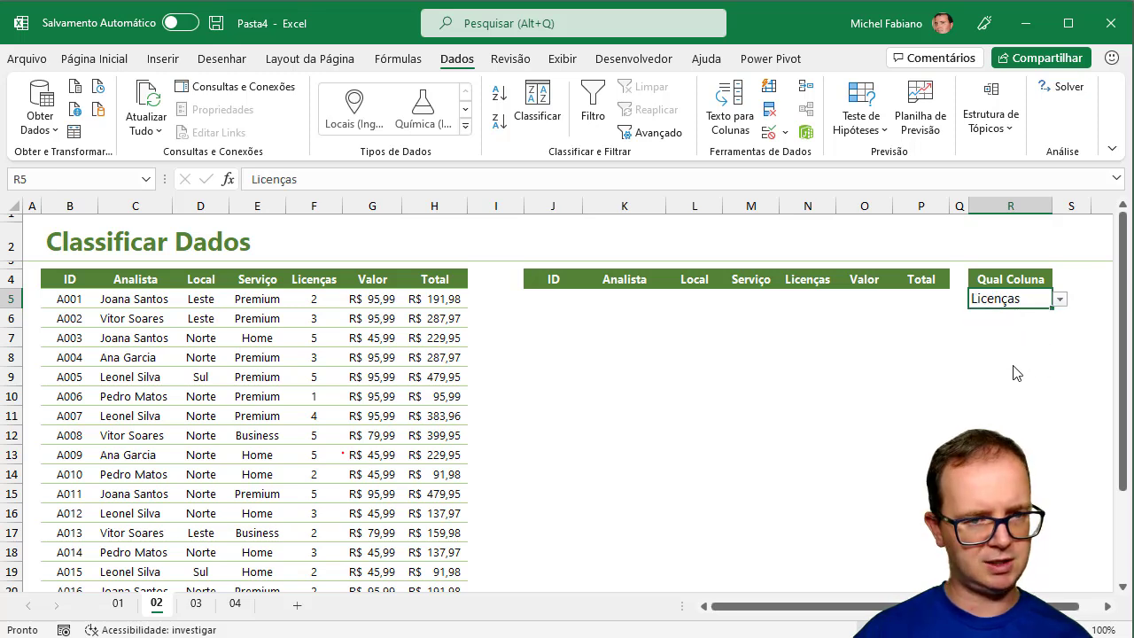
Step: Enter =CORRESP(R5;B4:H4;0) in R6 to return the position of the chosen column
click(1073, 301)
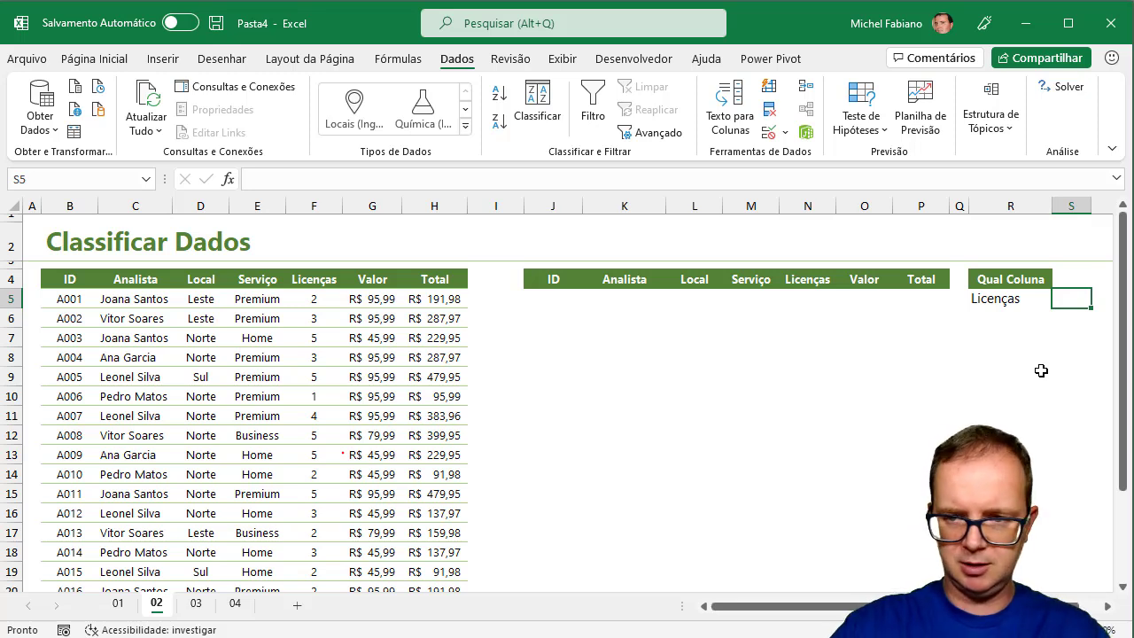
key(Left)
key(Down)
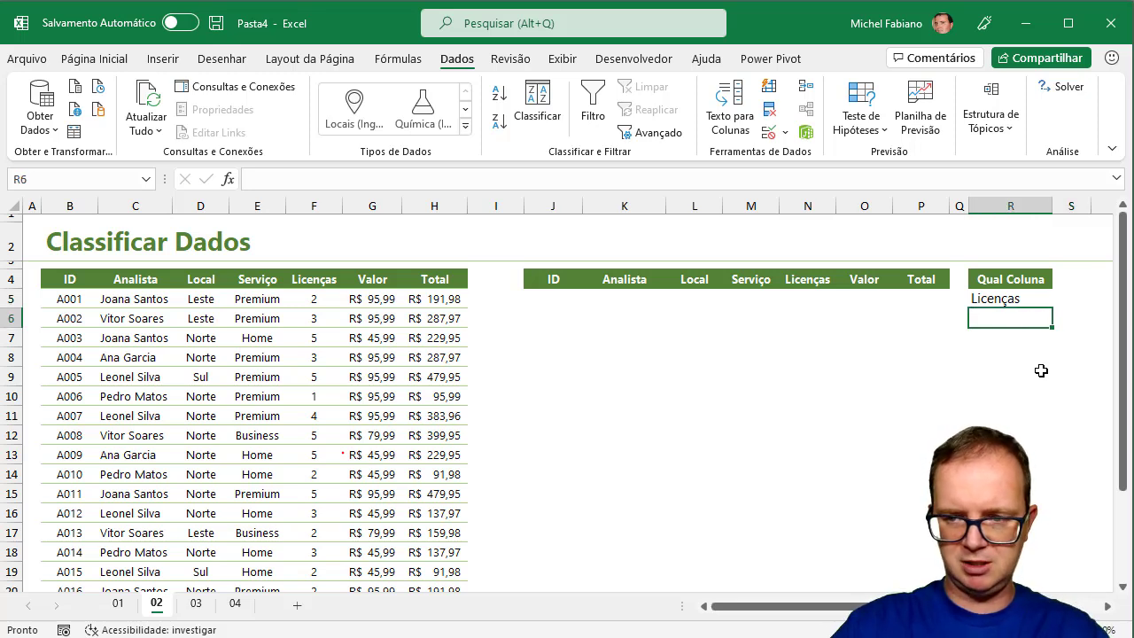
text(=corresp()
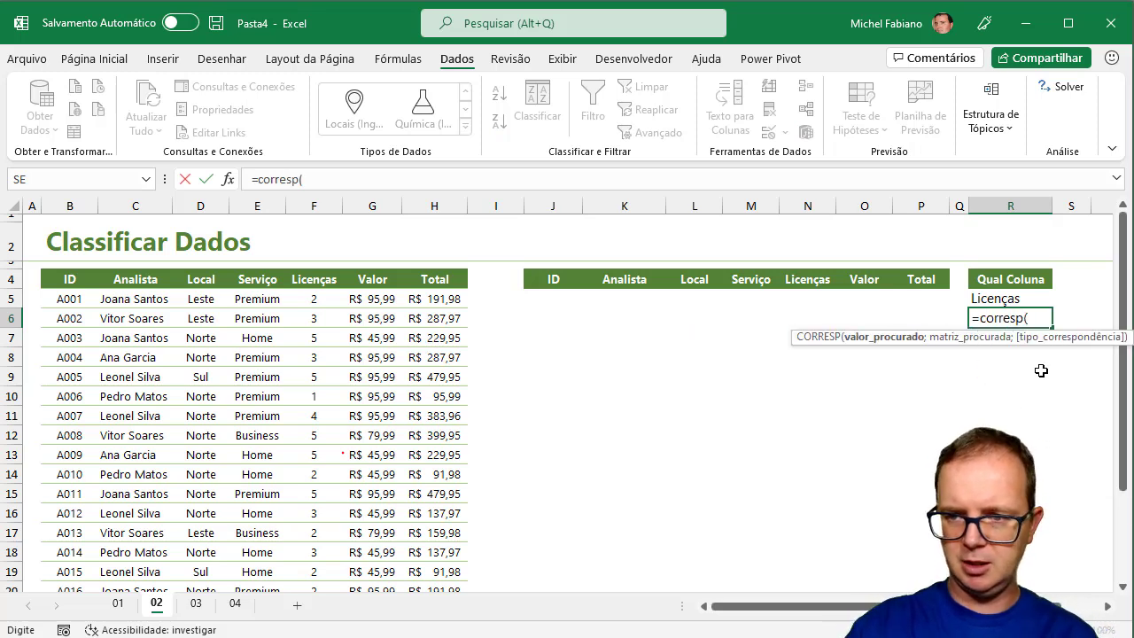
click(999, 298)
text(;)
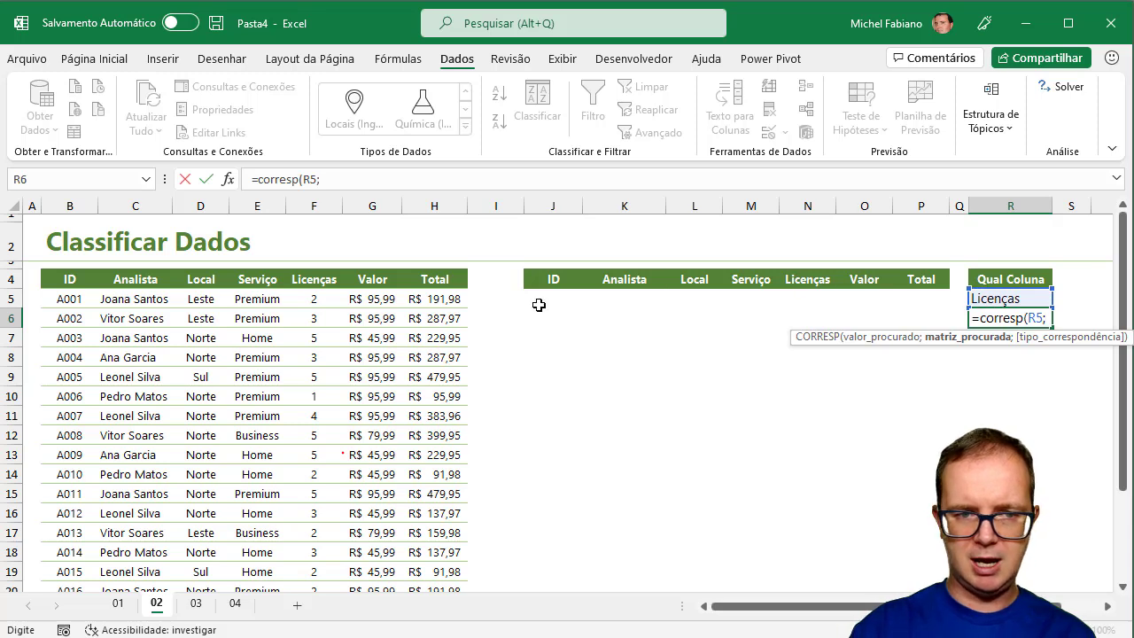
drag(75, 277, 427, 282)
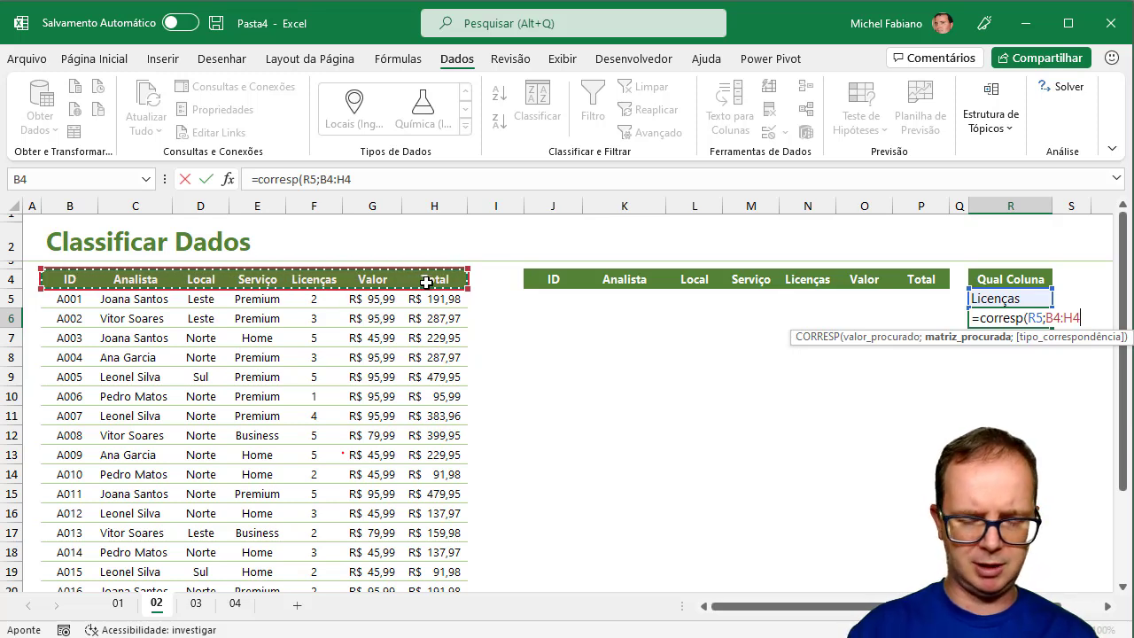
text(;0))
key(Return)
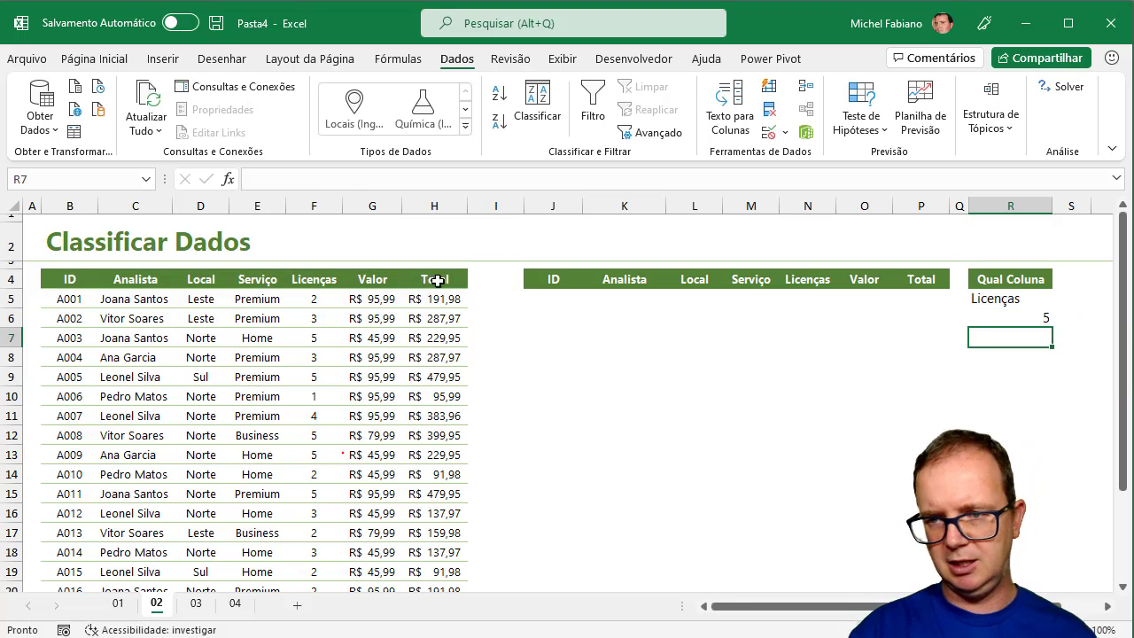
click(1009, 317)
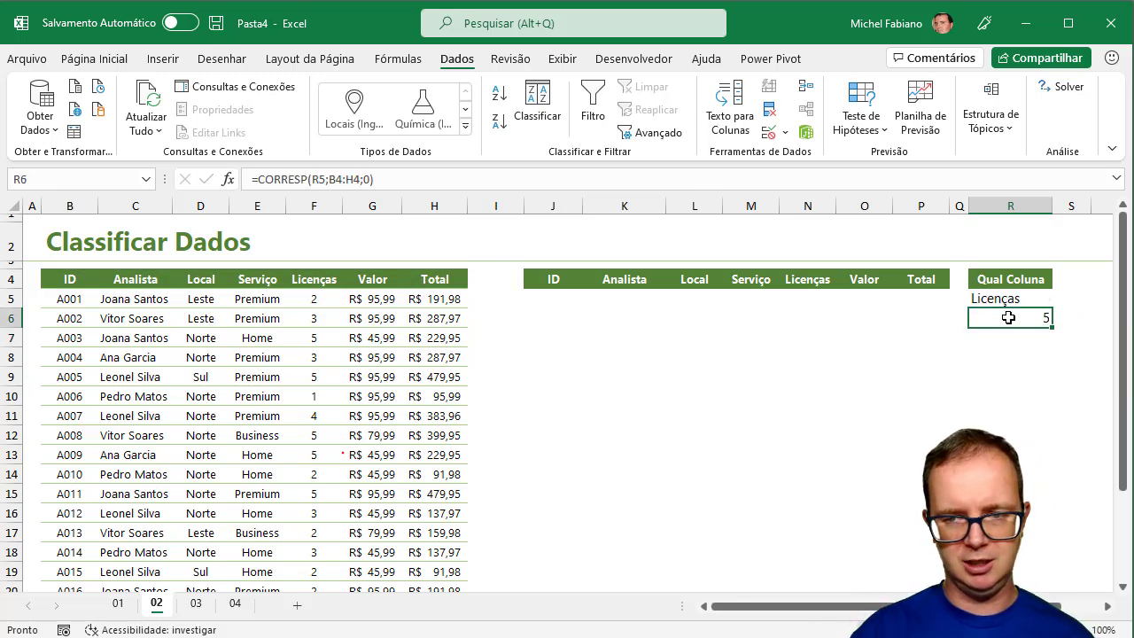
Step: Choose Total and then ID in R5 to test the column position formula
click(1011, 301)
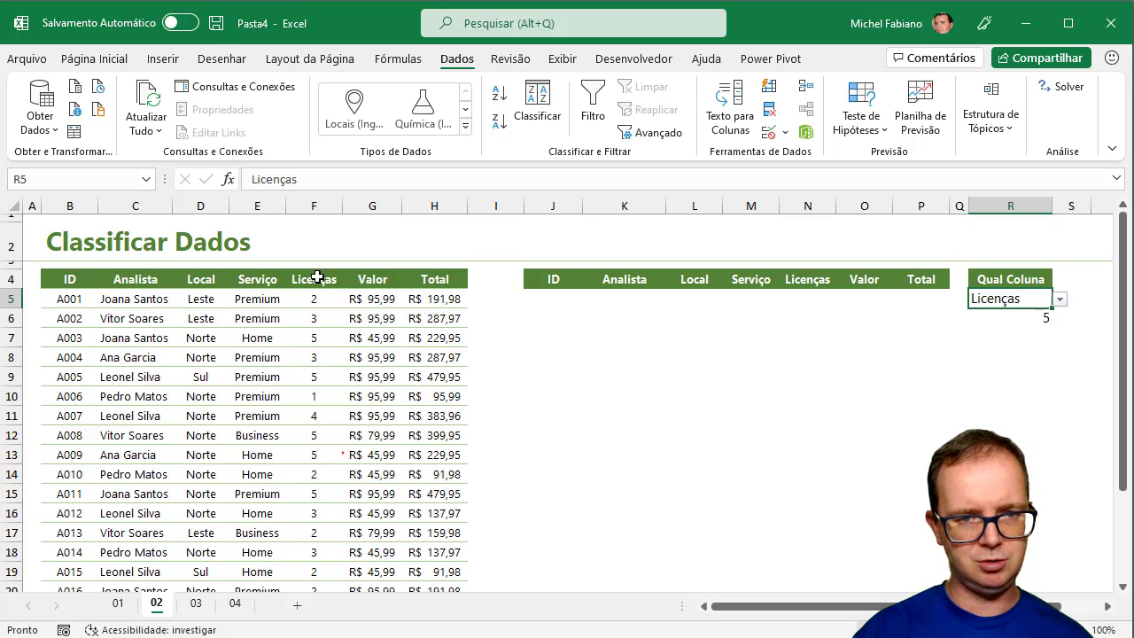
click(1061, 301)
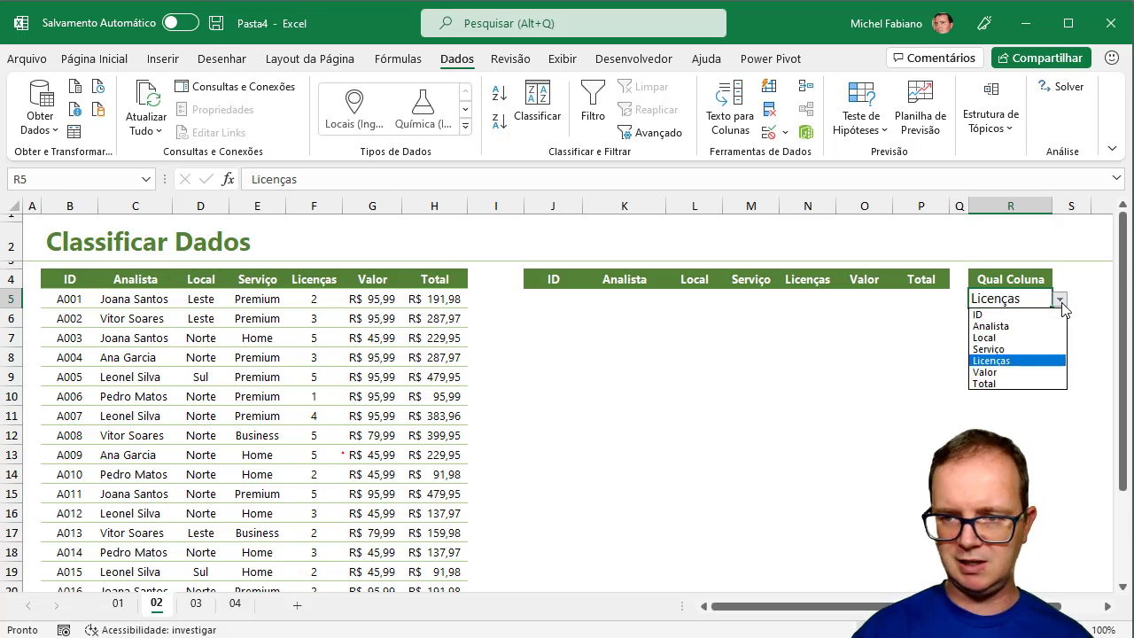
click(1004, 385)
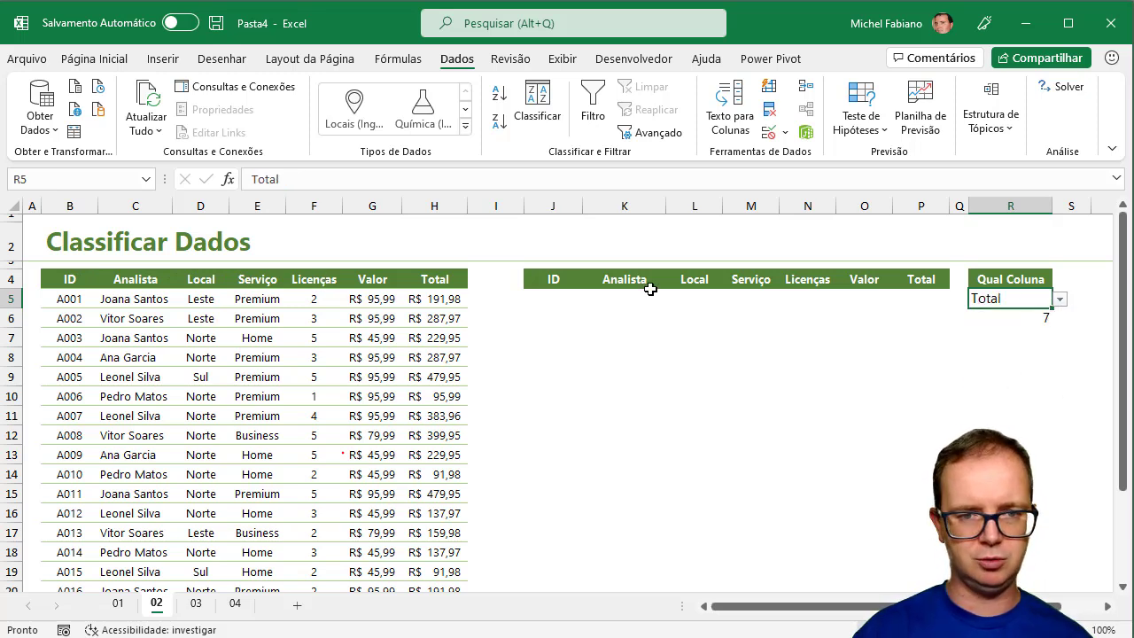
click(1057, 300)
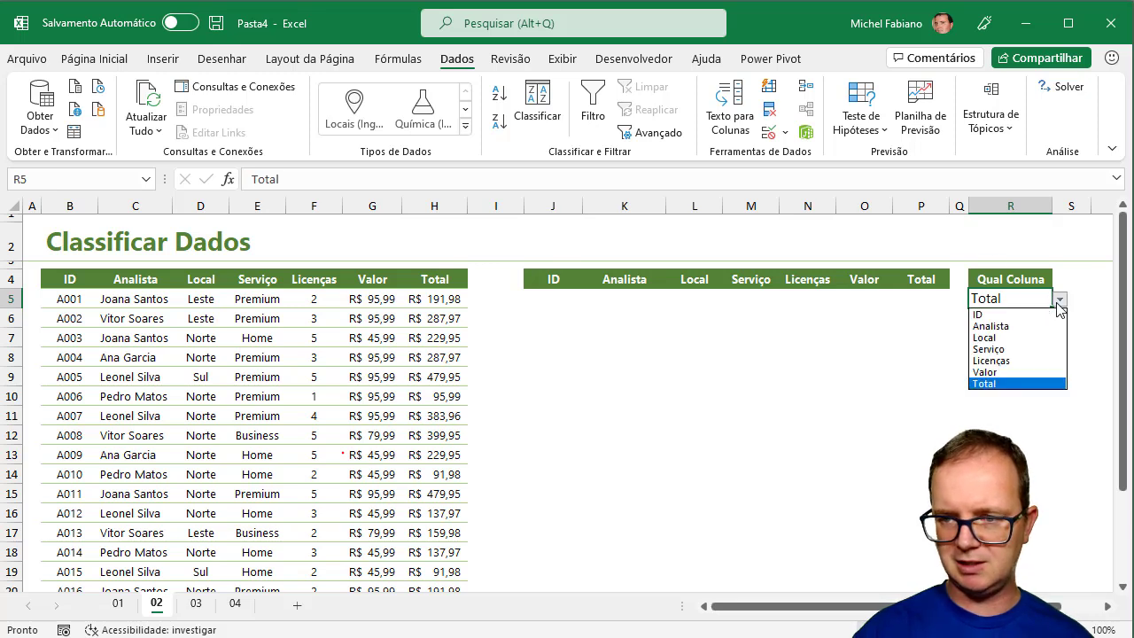
click(1029, 313)
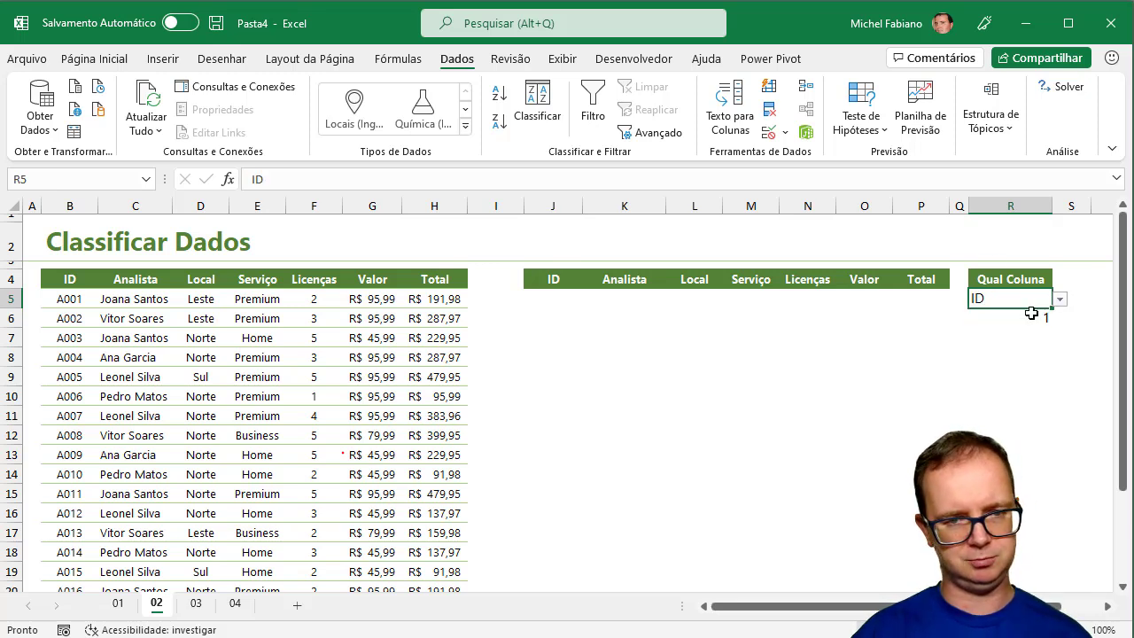
Step: Narrow column I and start a CLASSIFICAR formula in J5 with B5:H24 as the matrix
drag(524, 206, 500, 206)
click(520, 299)
text(=)
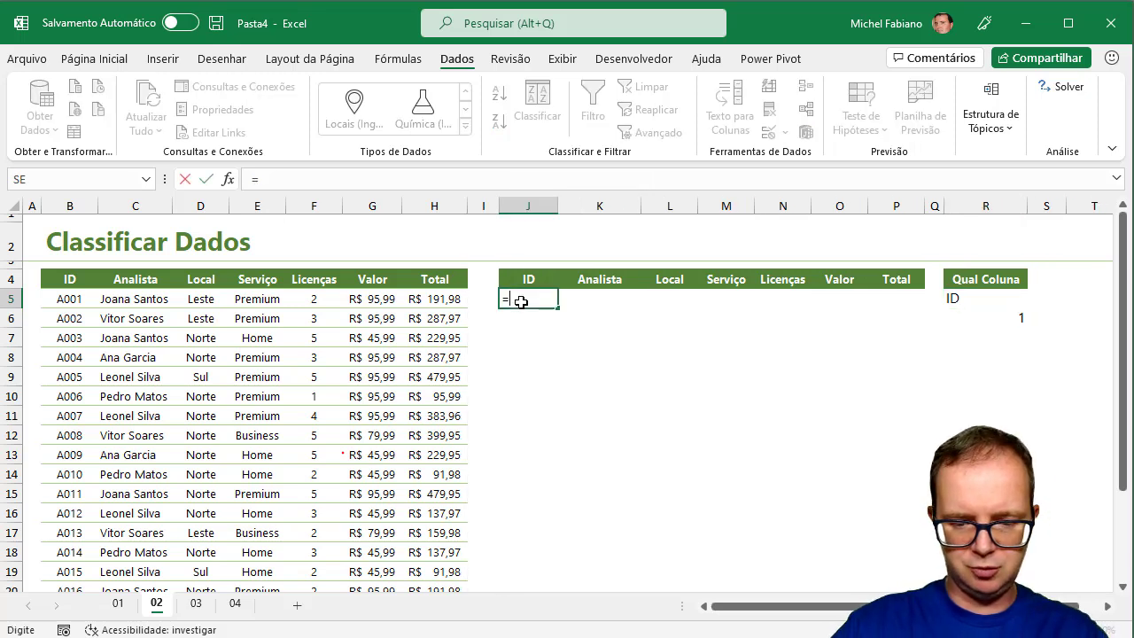
text(clas)
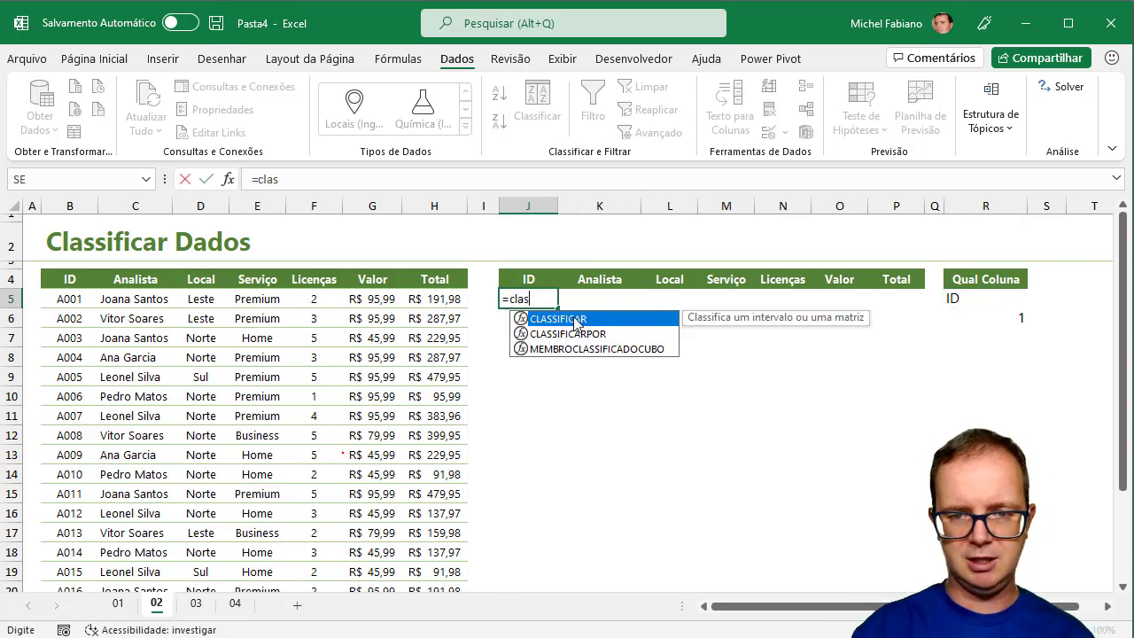
double_click(573, 319)
drag(64, 299, 441, 300)
drag(428, 524, 428, 576)
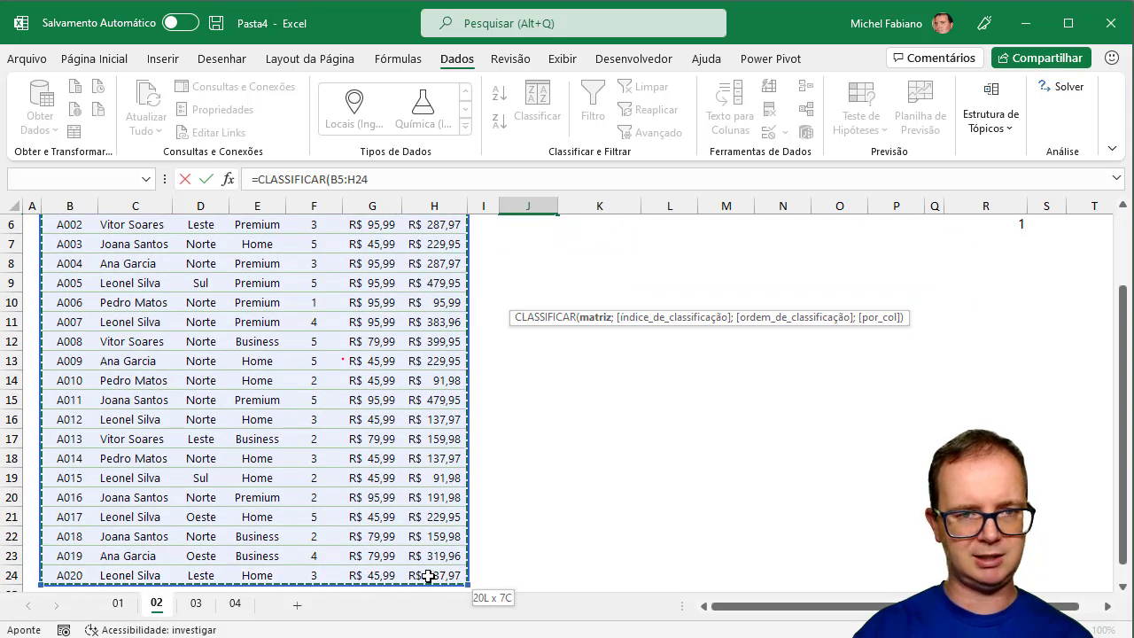
Step: Use R6 as the sort index and complete the J5 formula as =CLASSIFICAR(B5:H24;R6)
text(;)
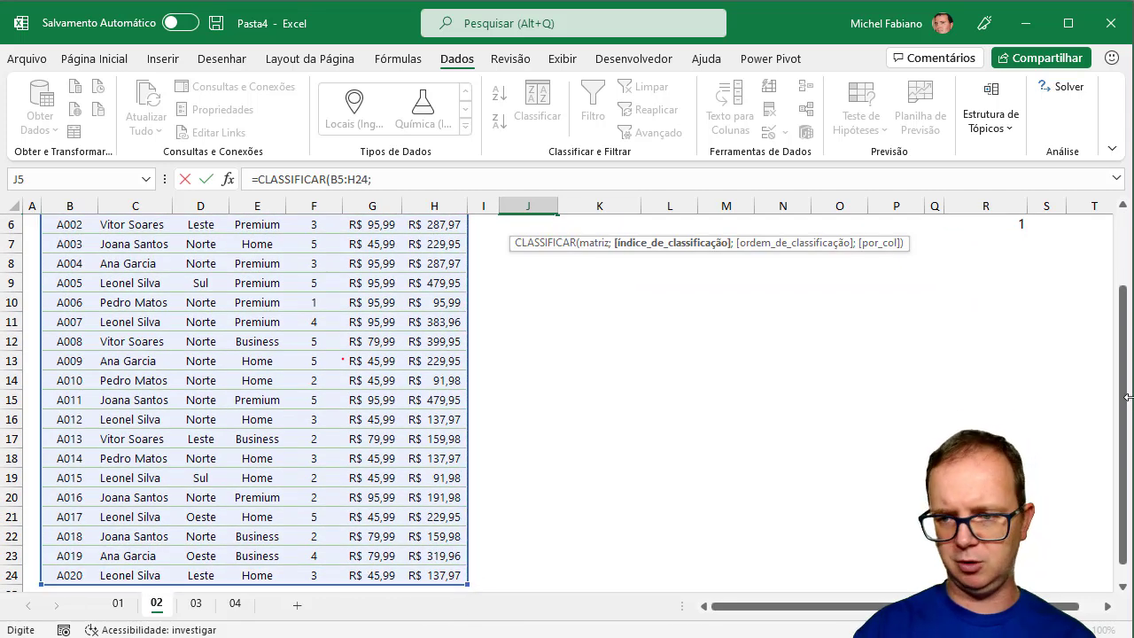
drag(1125, 405, 1124, 288)
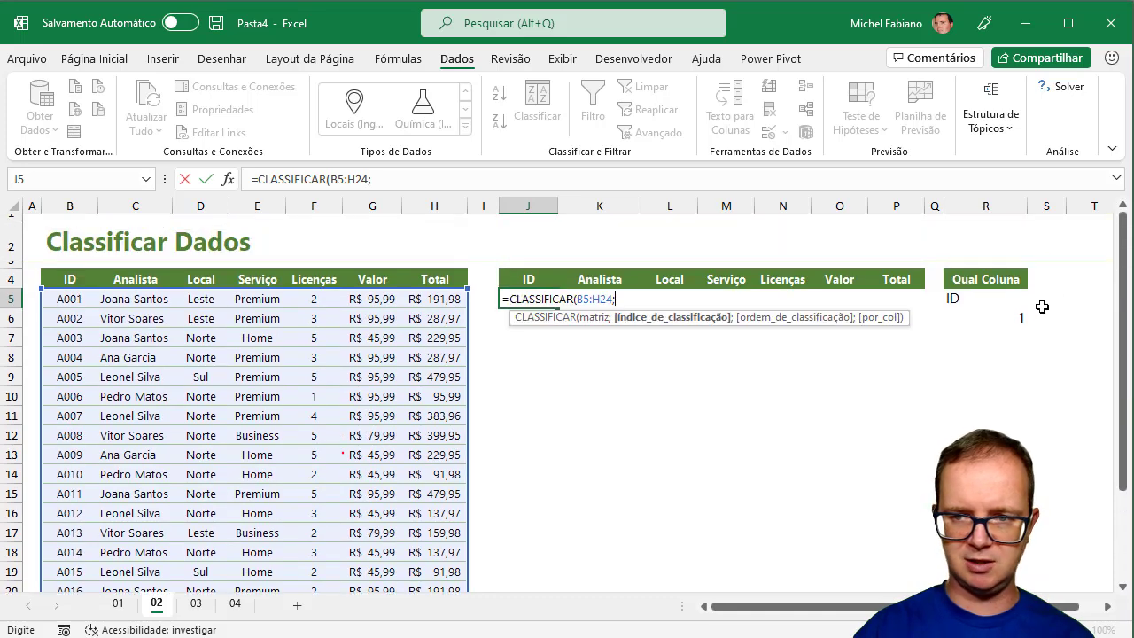
click(1013, 319)
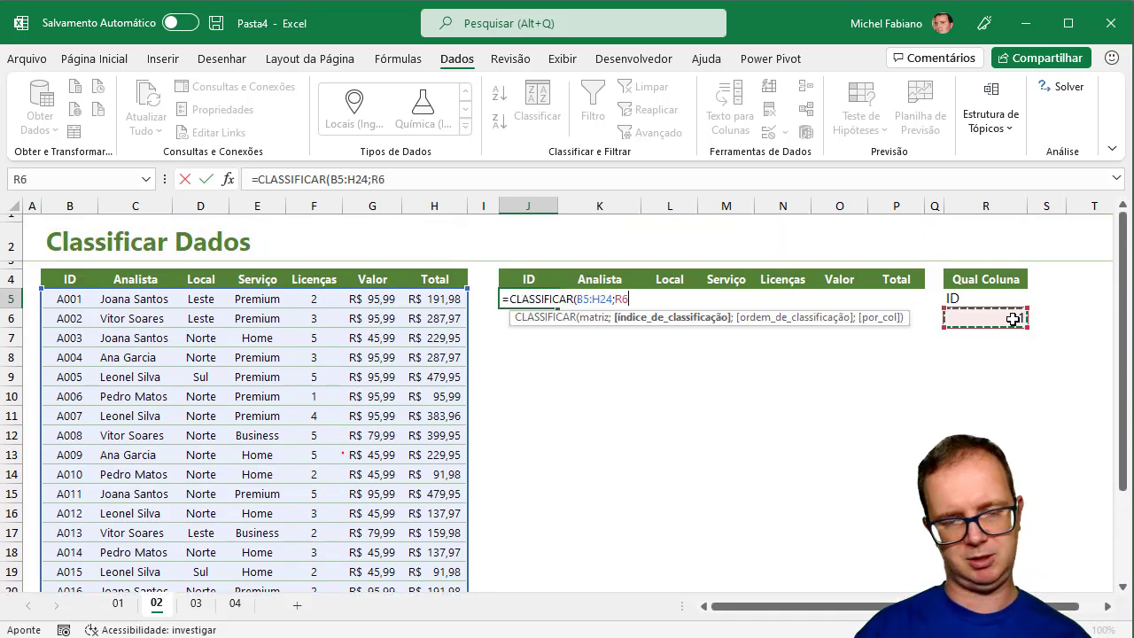
text(;)
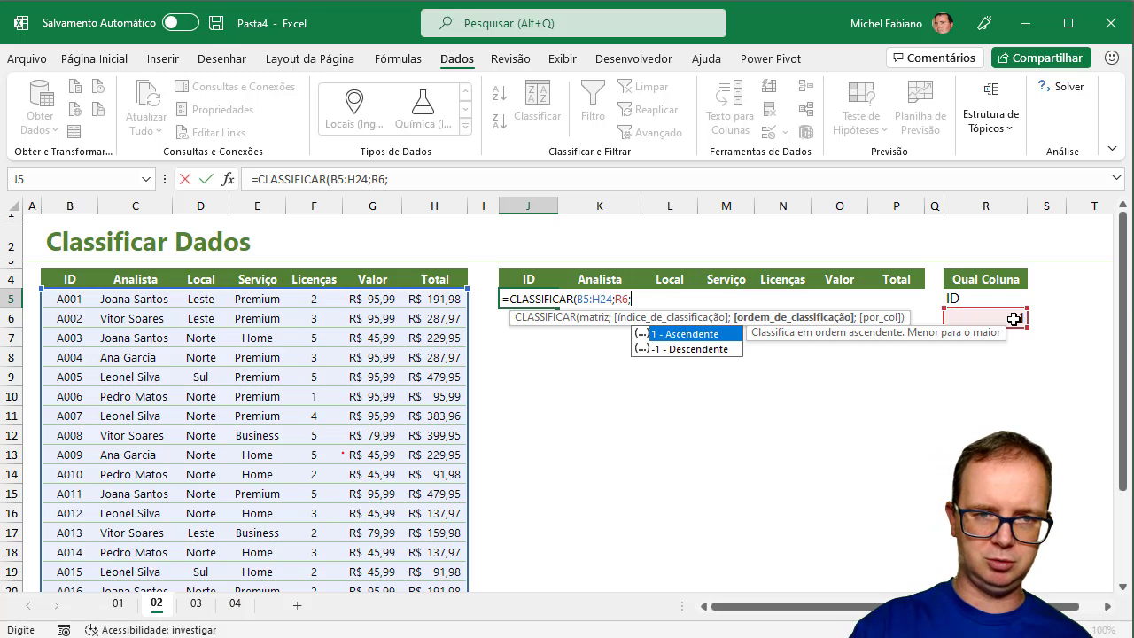
text(1)
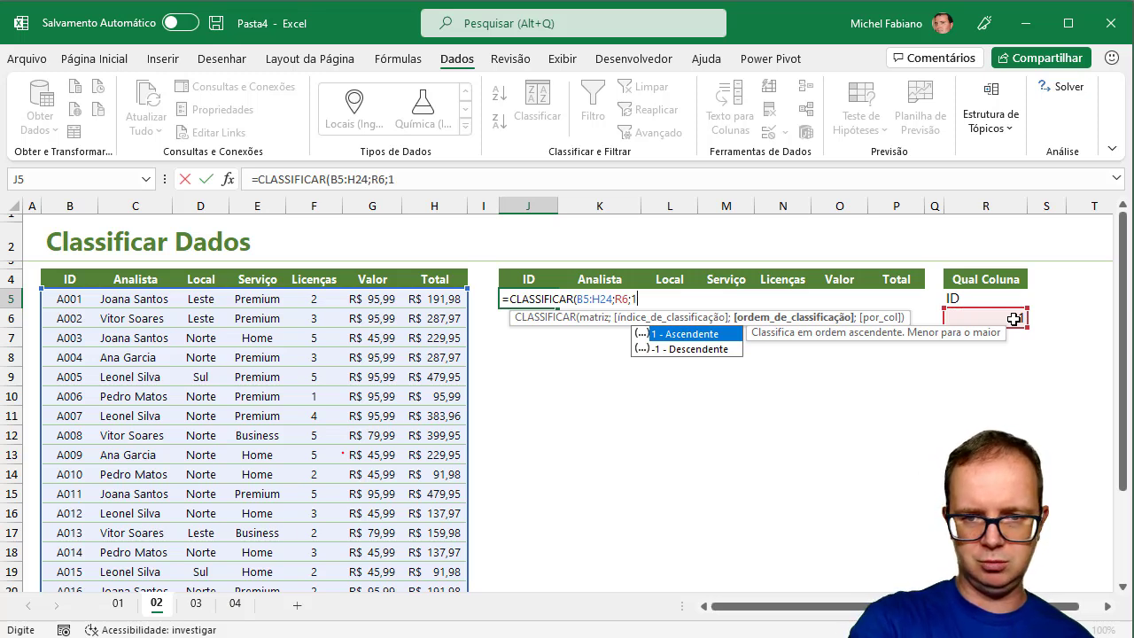
key(BackSpace)
key(BackSpace)
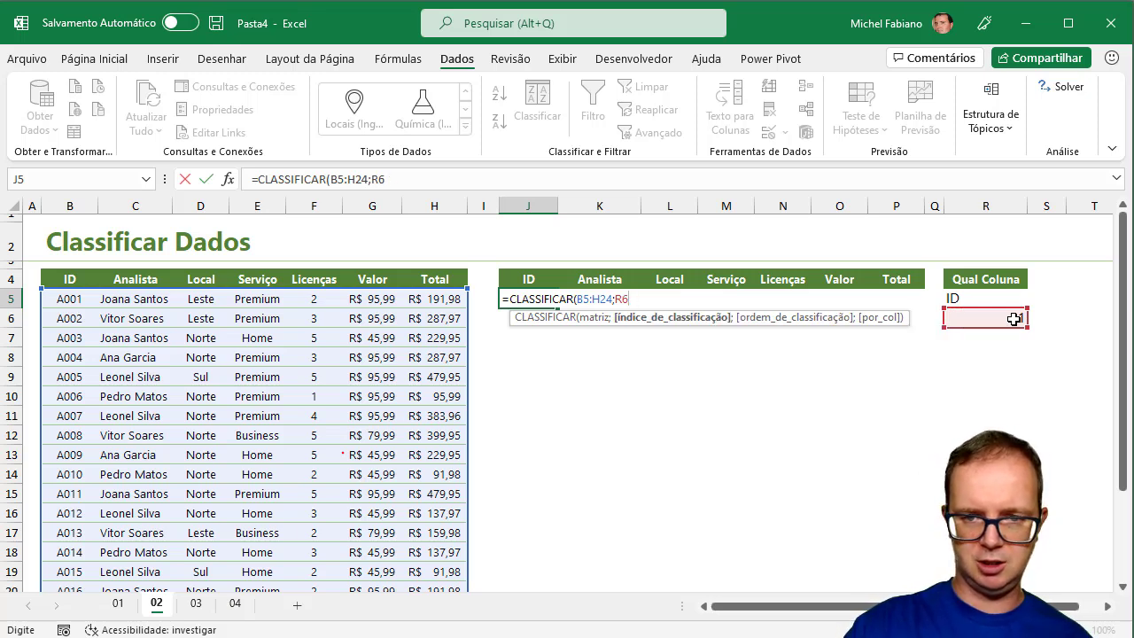
text())
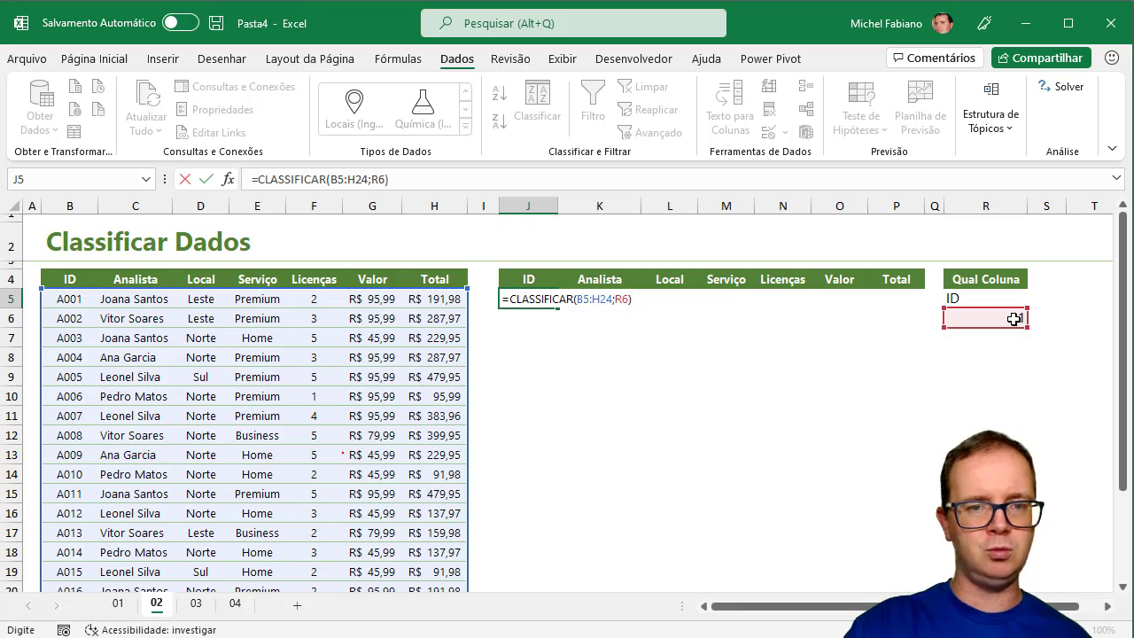
key(Return)
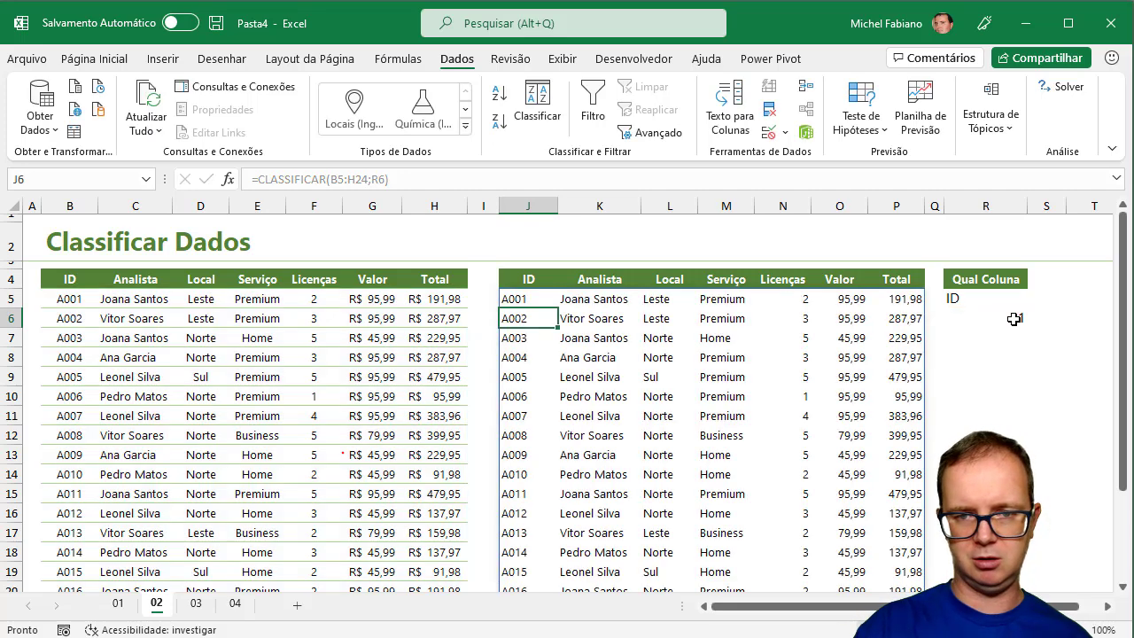
Step: Test the dynamic sorting by choosing Analista, Local, Serviço and then Licenças in R5
click(1021, 301)
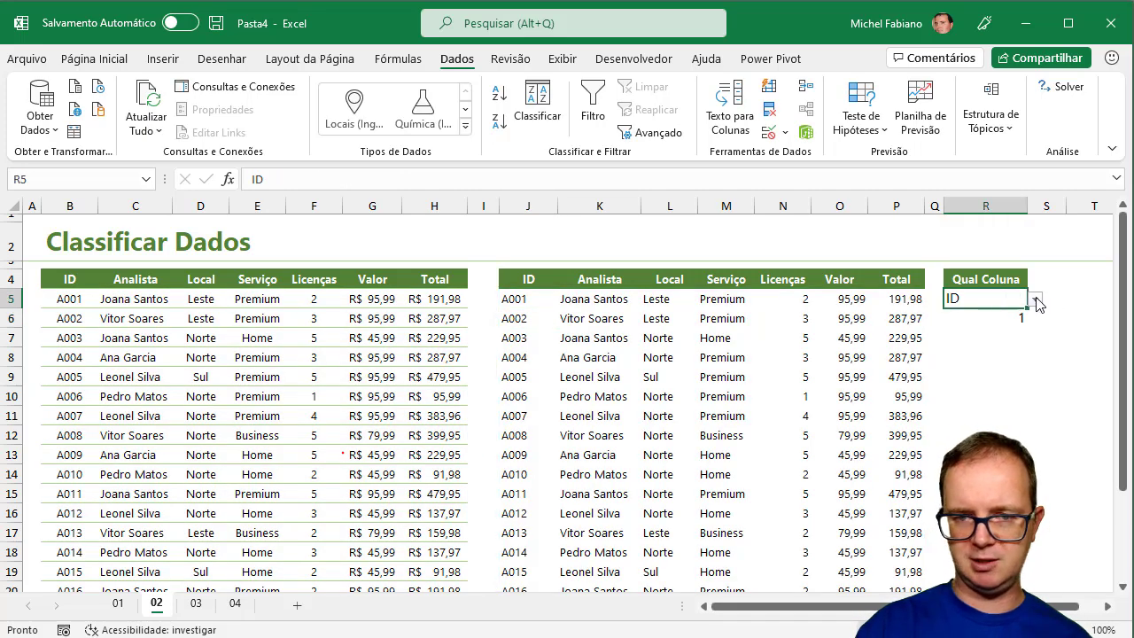
click(1036, 300)
click(984, 325)
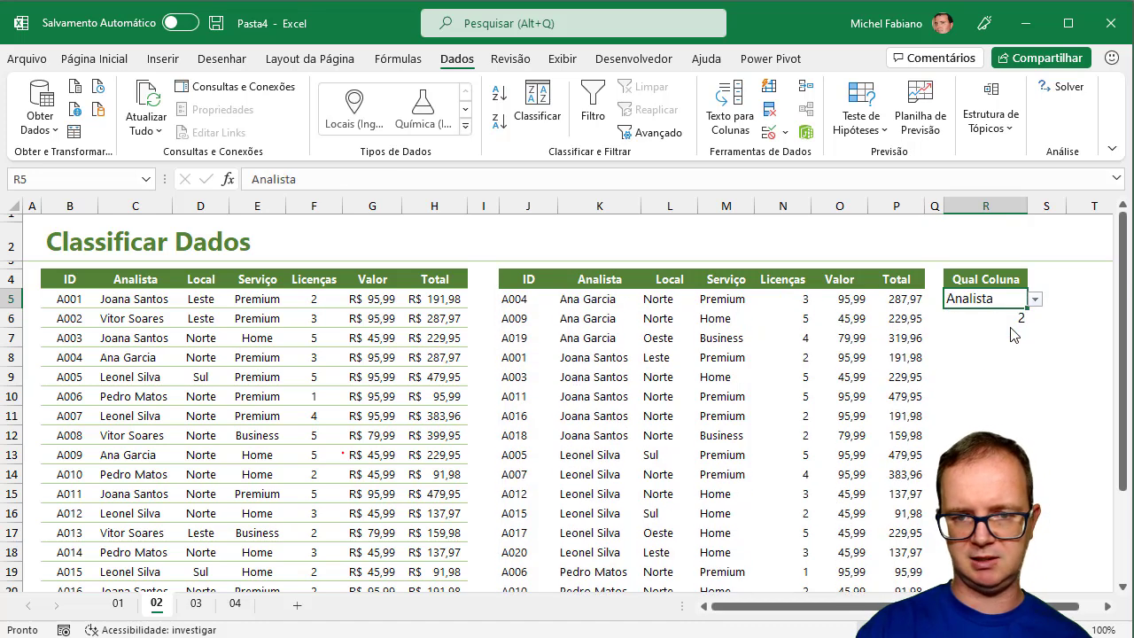
click(1036, 300)
click(1006, 336)
click(1036, 299)
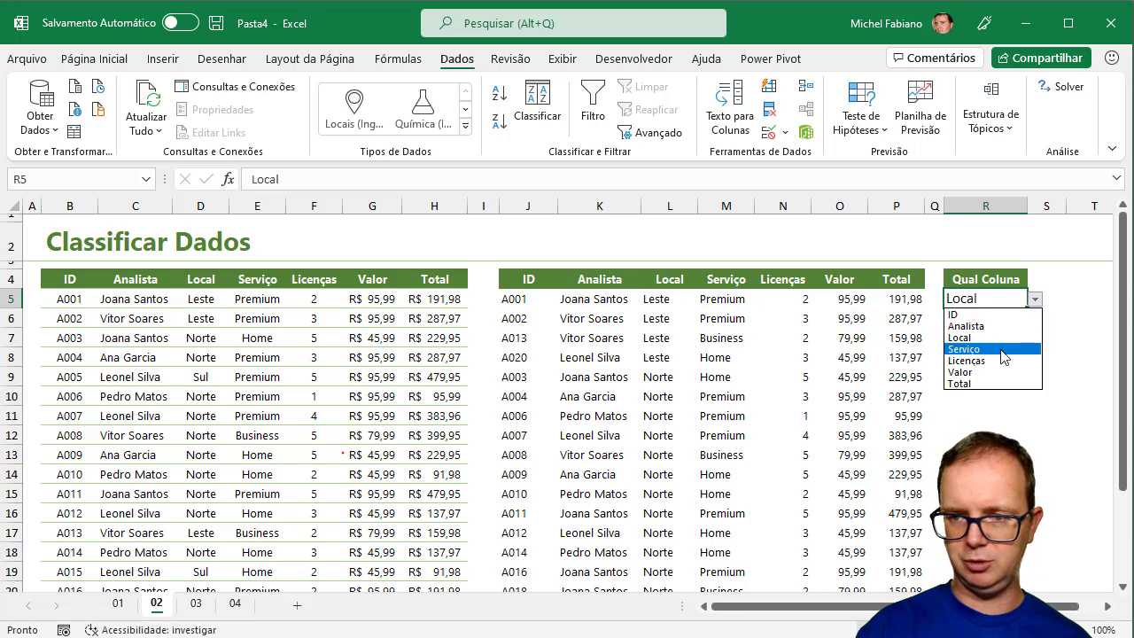
click(1001, 352)
click(1037, 303)
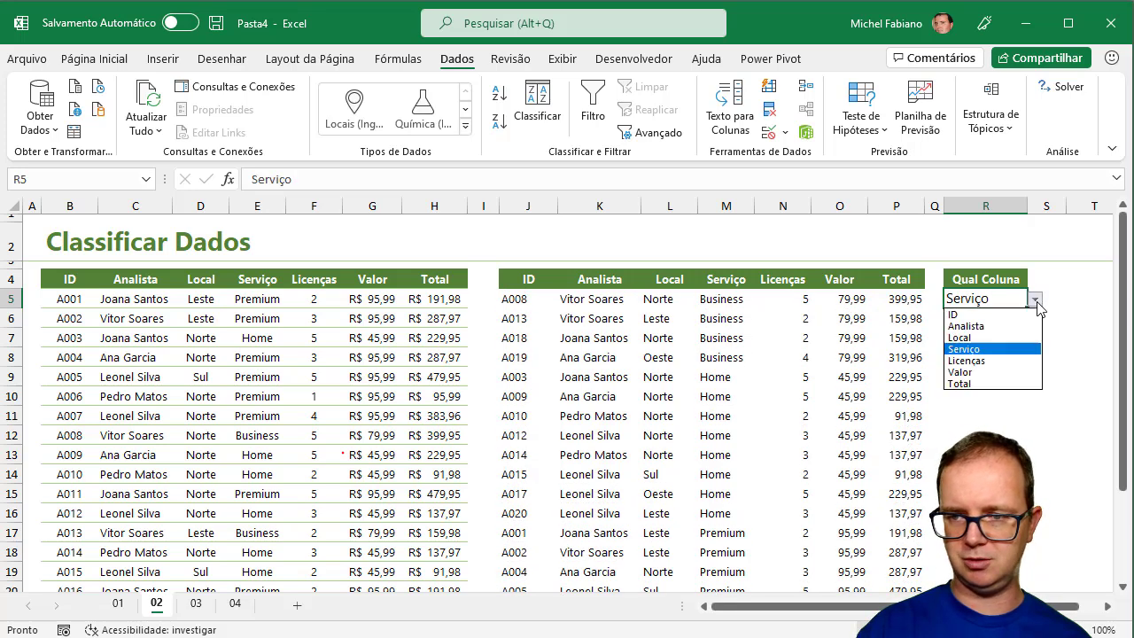
click(986, 360)
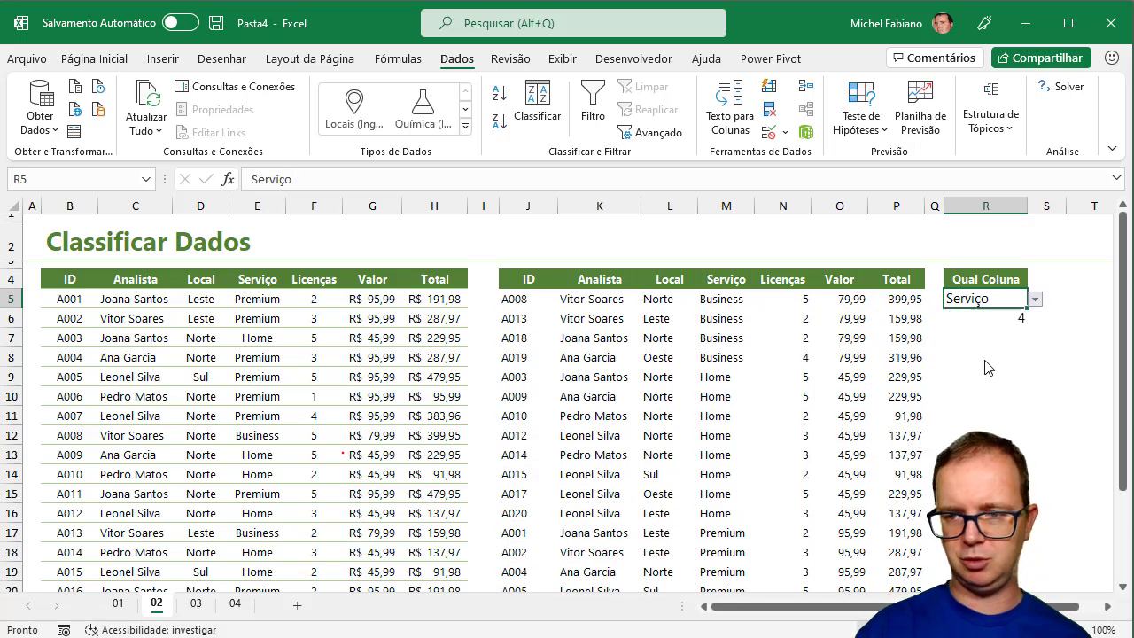
Step: Copy the expression CORRESP(R5;B4:H4;0), without its equals sign, from the formula in R6
click(1009, 318)
double_click(1009, 319)
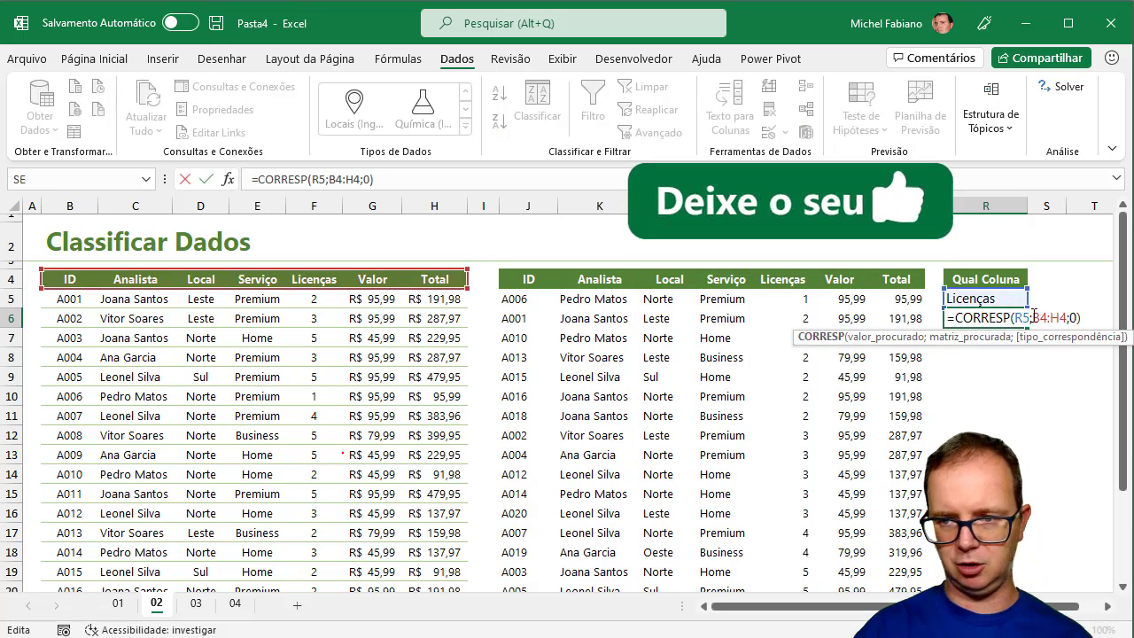
drag(1083, 317, 959, 321)
key(ctrl+c)
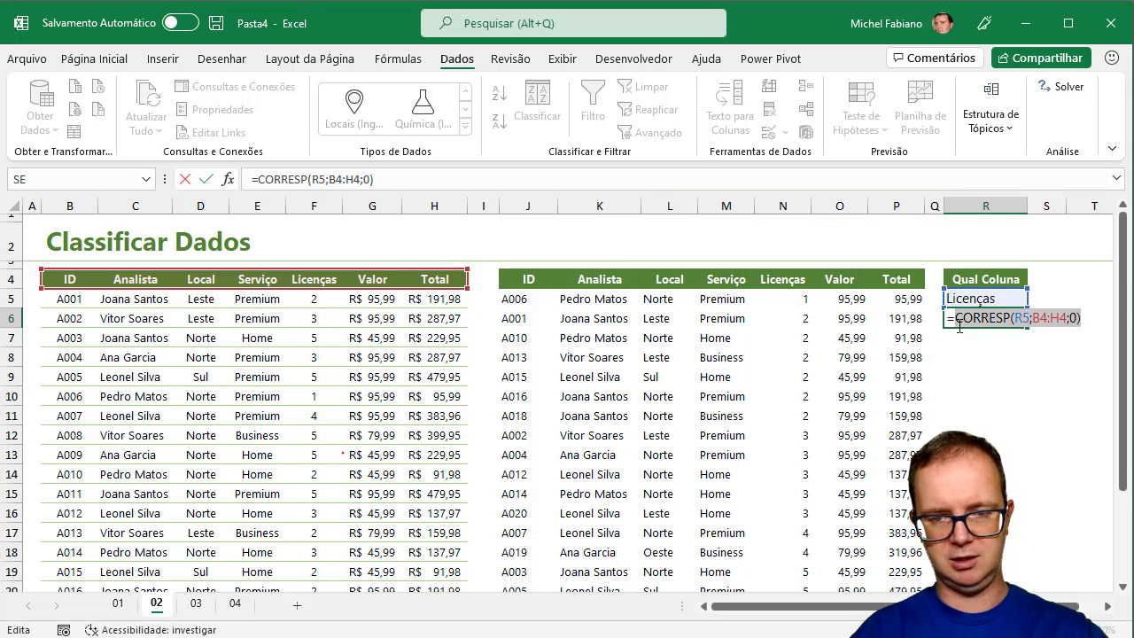
key(Escape)
Step: Replace the R6 reference in J5 with the copied expression, giving =CLASSIFICAR(B5:H24;CORRESP(R5;B4:H4;0)), and clear the helper formula in R6
click(526, 299)
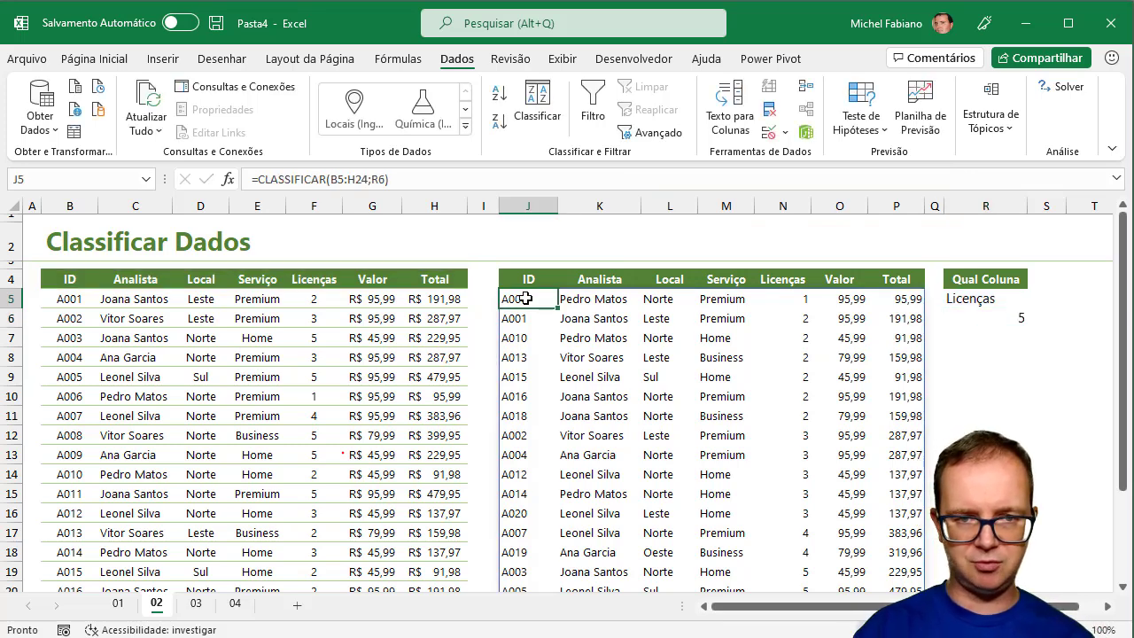
double_click(526, 299)
click(626, 299)
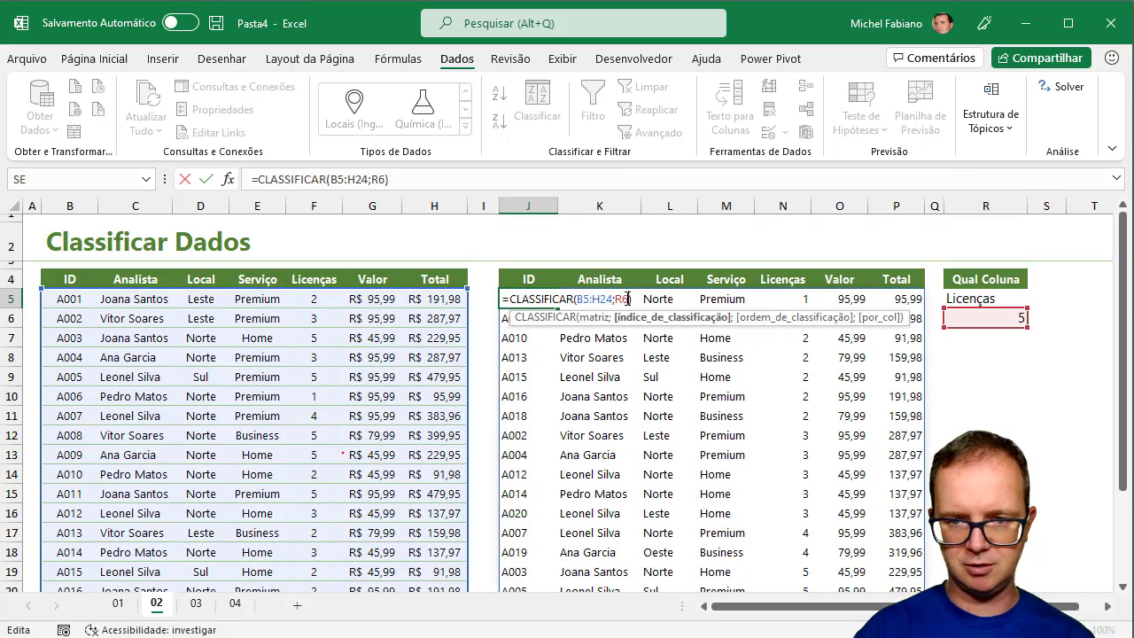
key(BackSpace)
key(BackSpace)
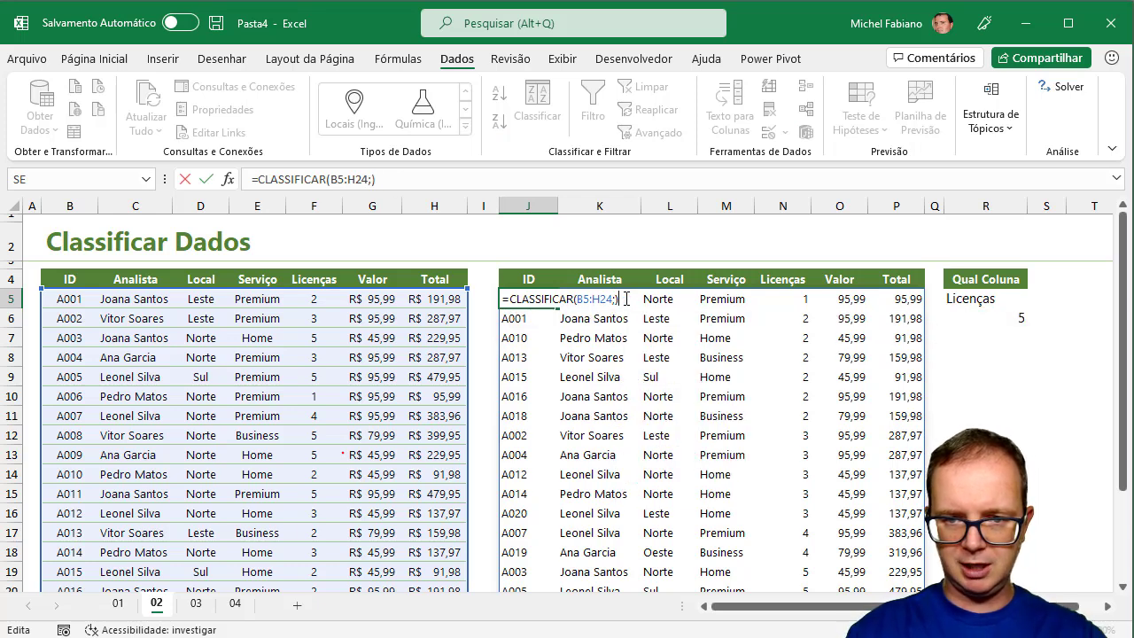
key(ctrl+v)
click(618, 298)
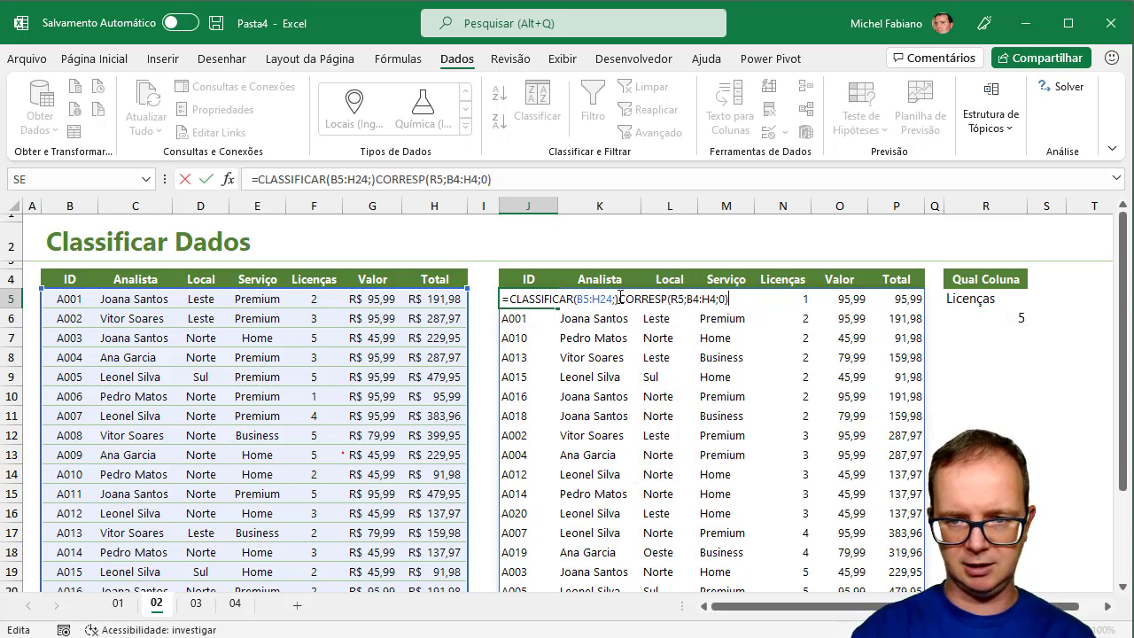
key(BackSpace)
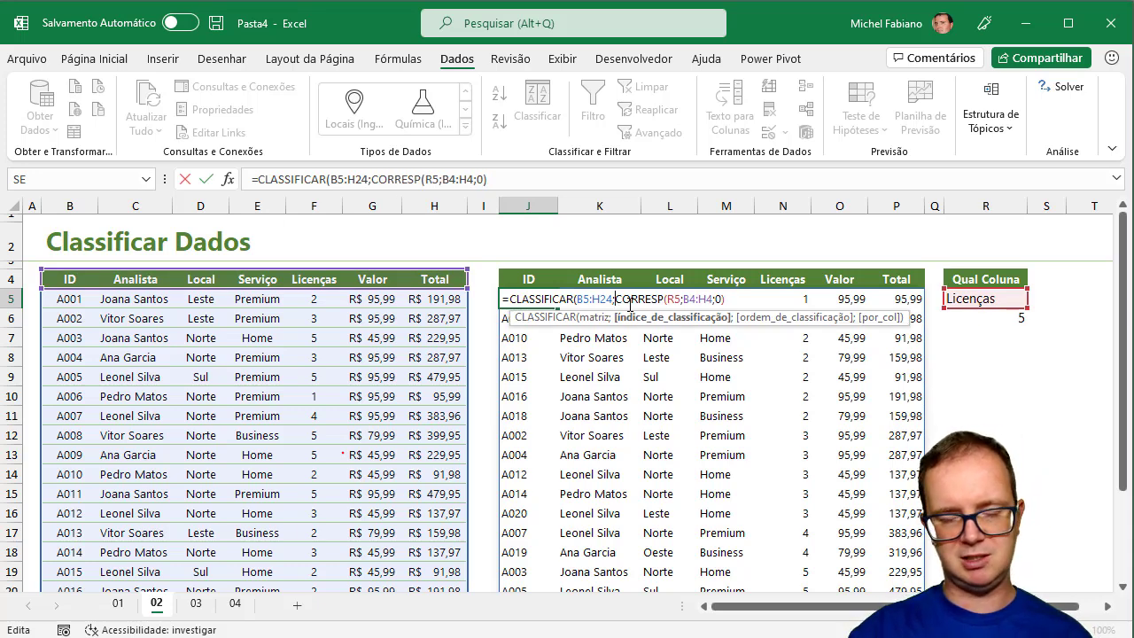
key(Return)
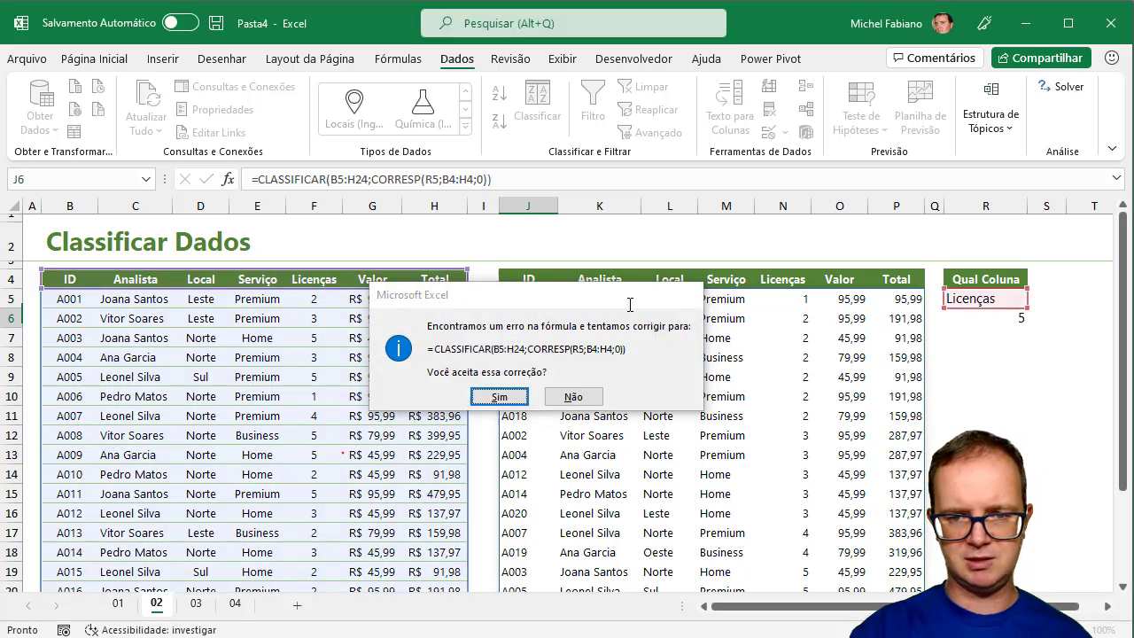
key(Return)
click(535, 299)
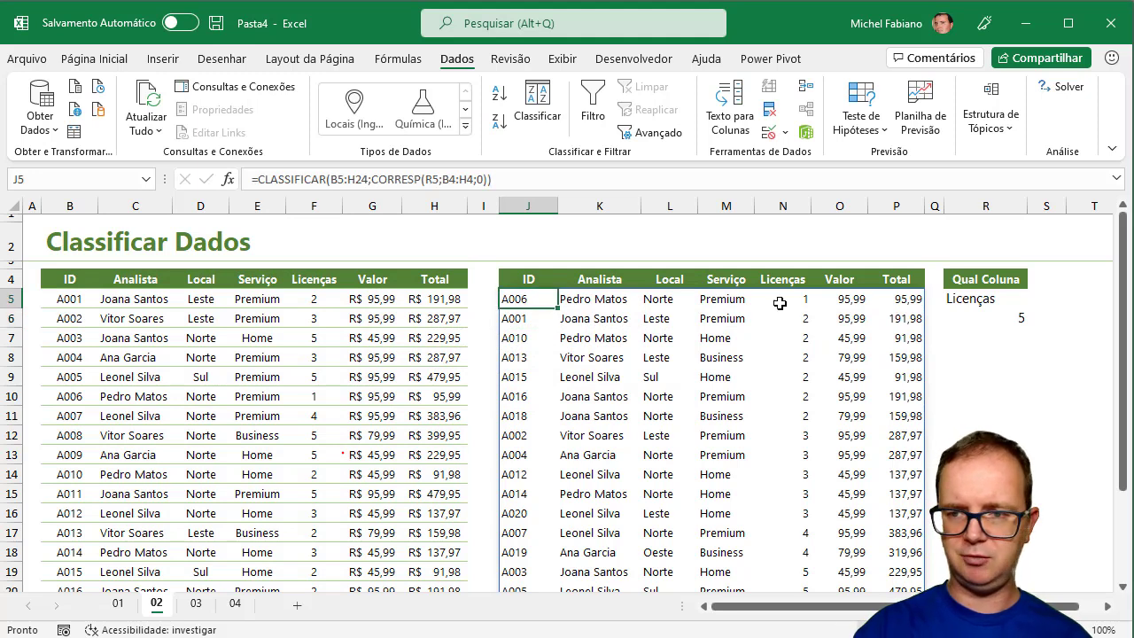
click(968, 316)
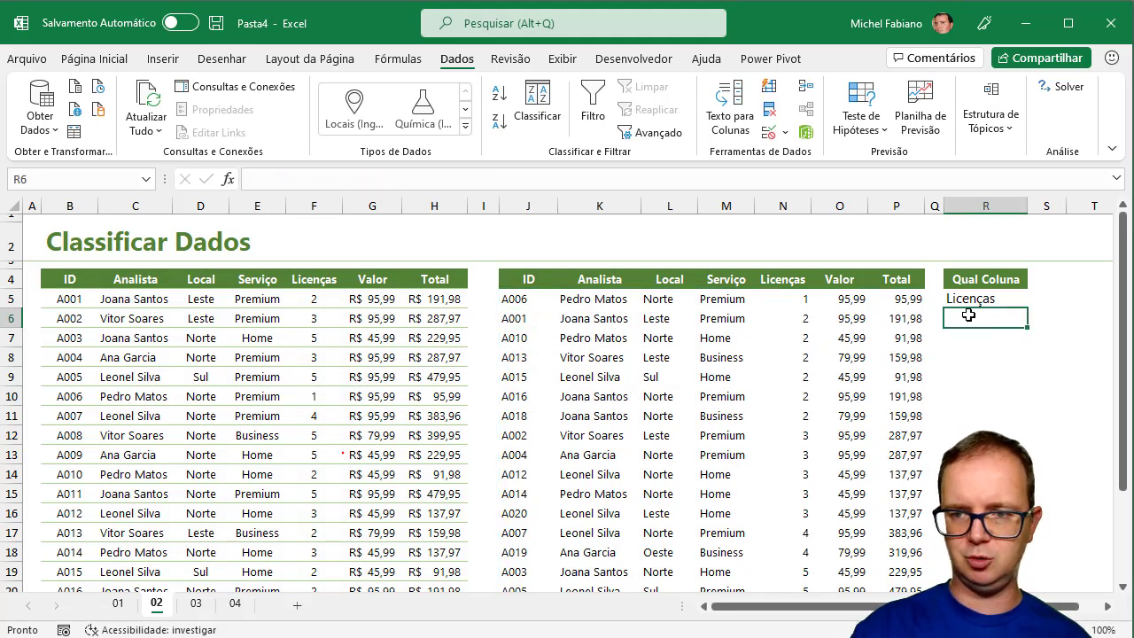
Step: Test the nested formula by choosing Analista, Local, Licenças and then Serviço in R5
click(981, 300)
click(1035, 299)
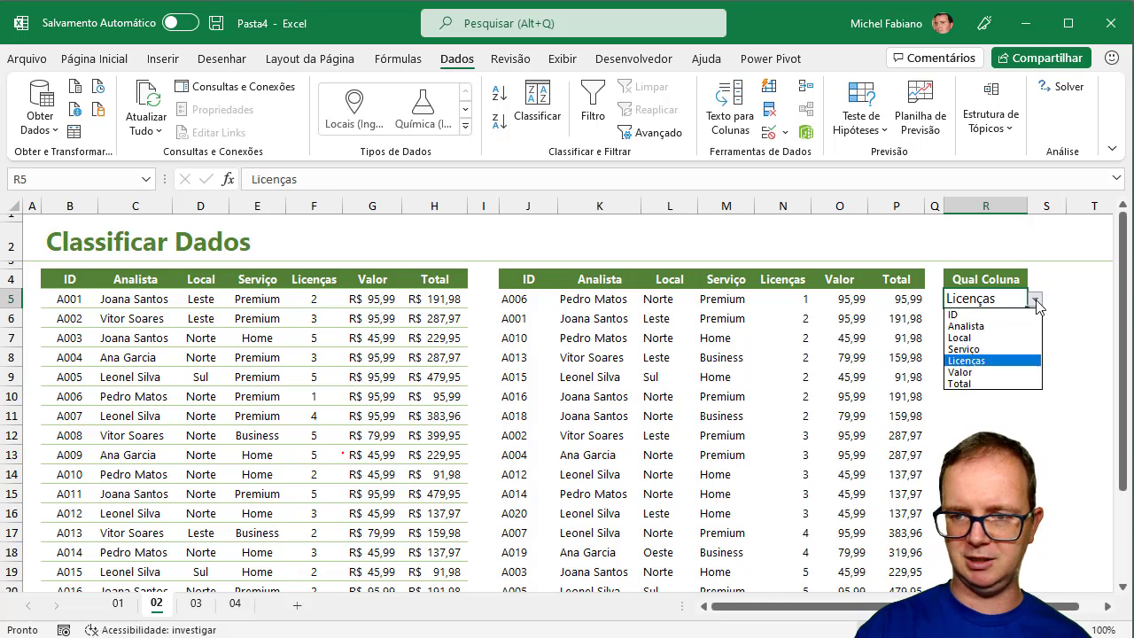
click(1013, 324)
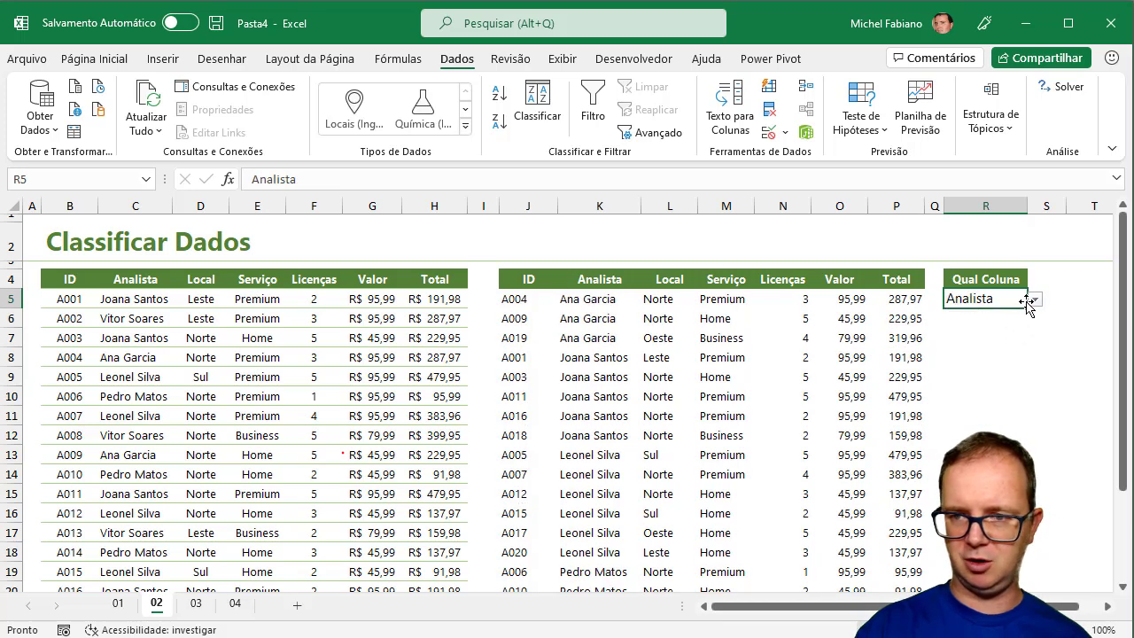
click(1035, 299)
click(1007, 338)
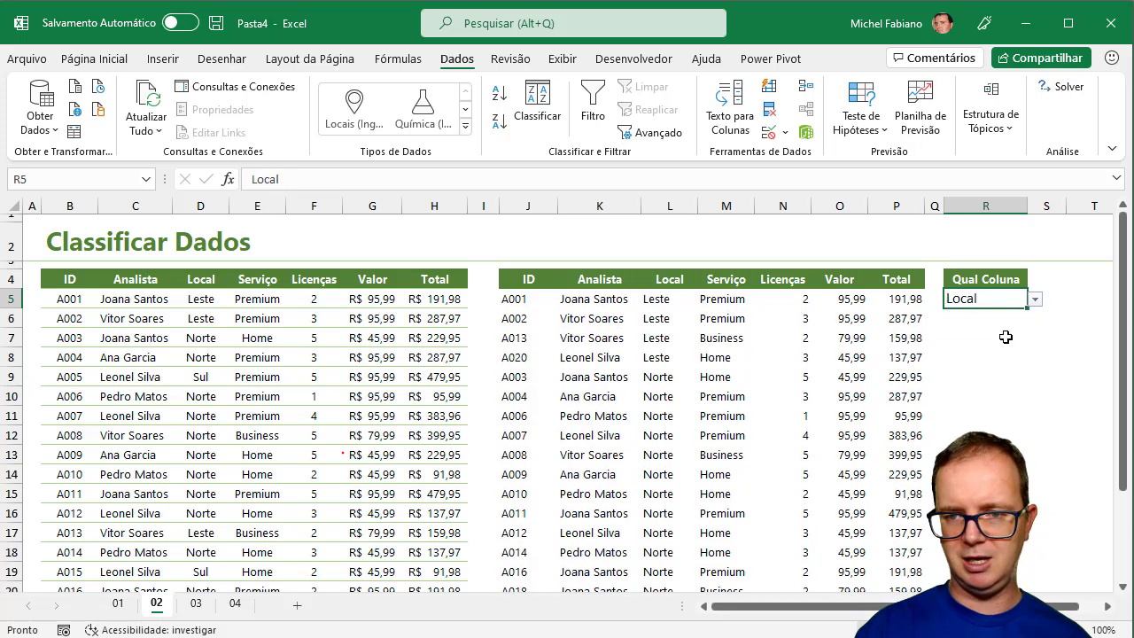
click(1035, 300)
click(993, 361)
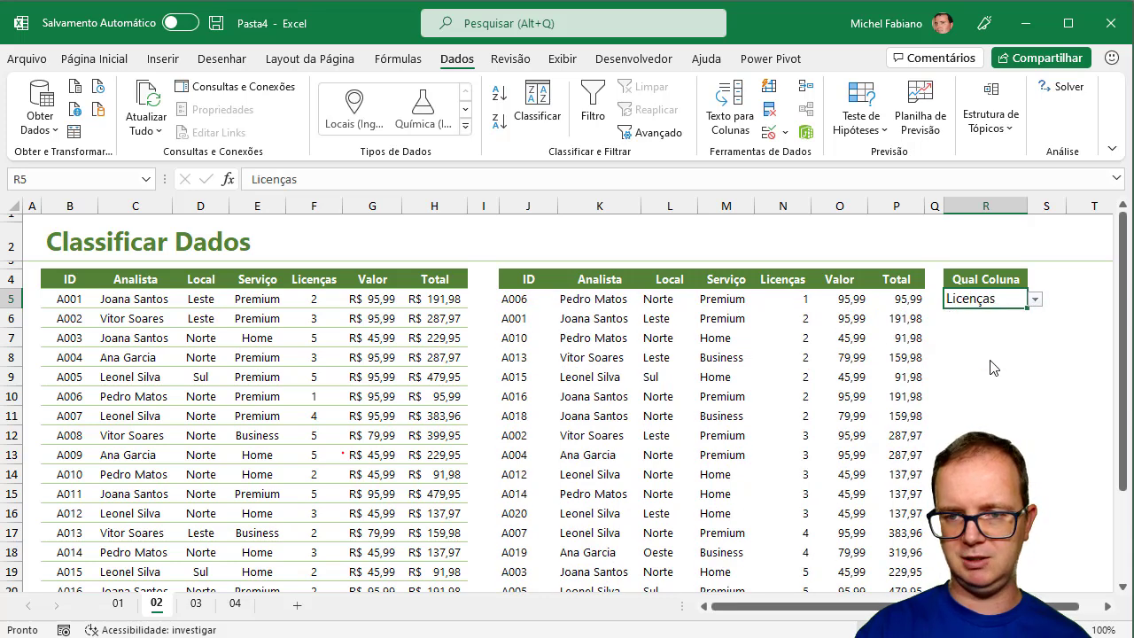
click(1035, 300)
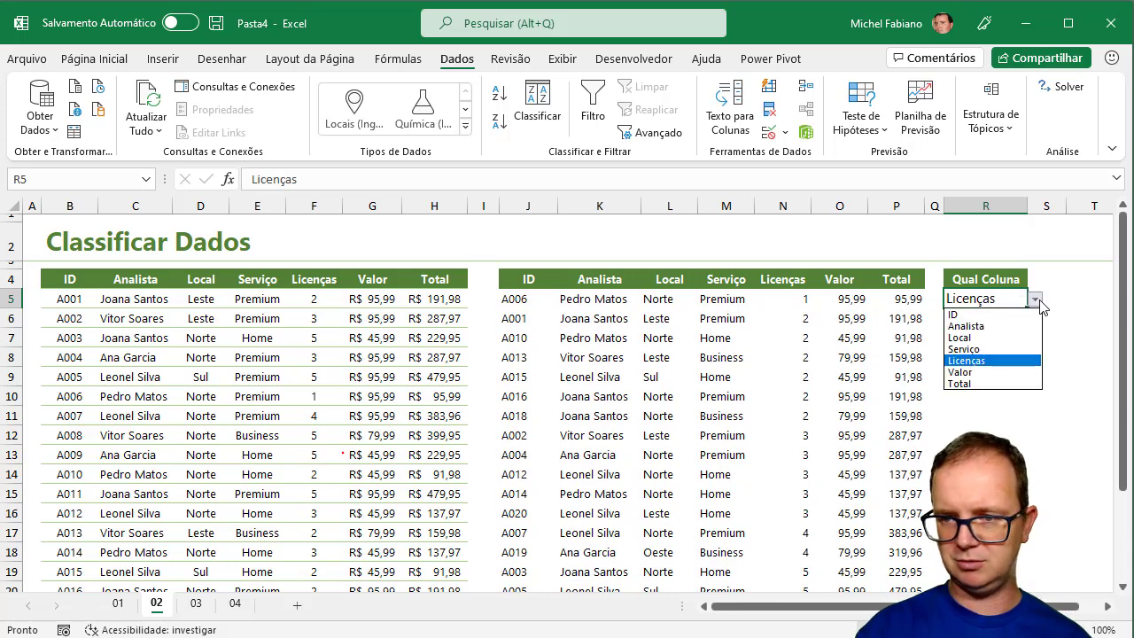
click(991, 349)
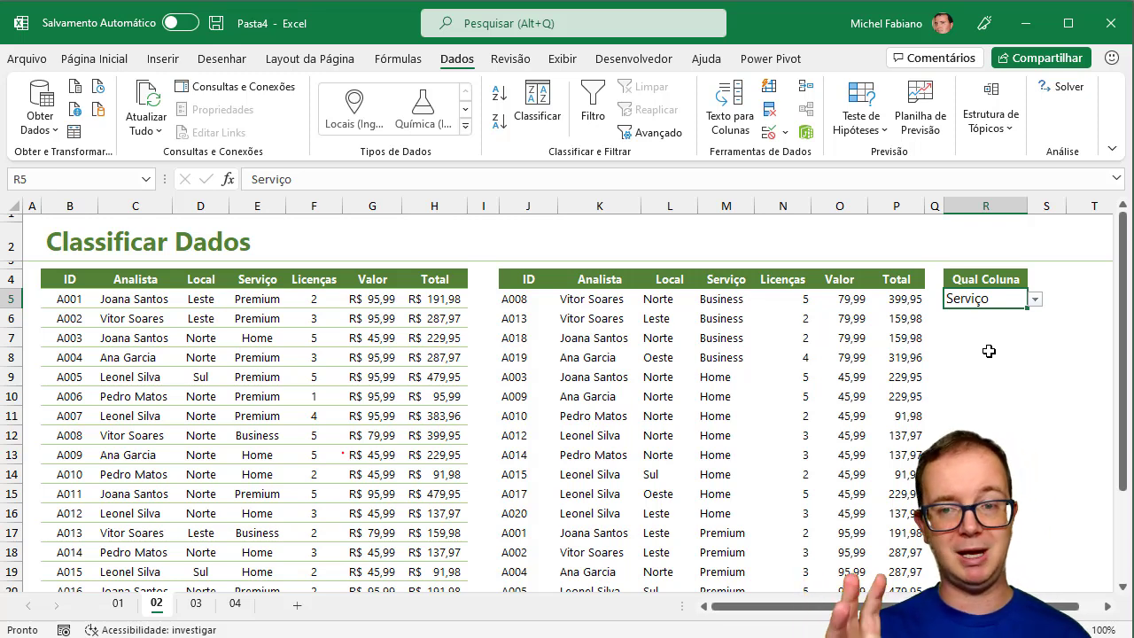
Step: Switch to sheet 03 and delete the existing CLASSIFICARPOR formula from J5
click(196, 606)
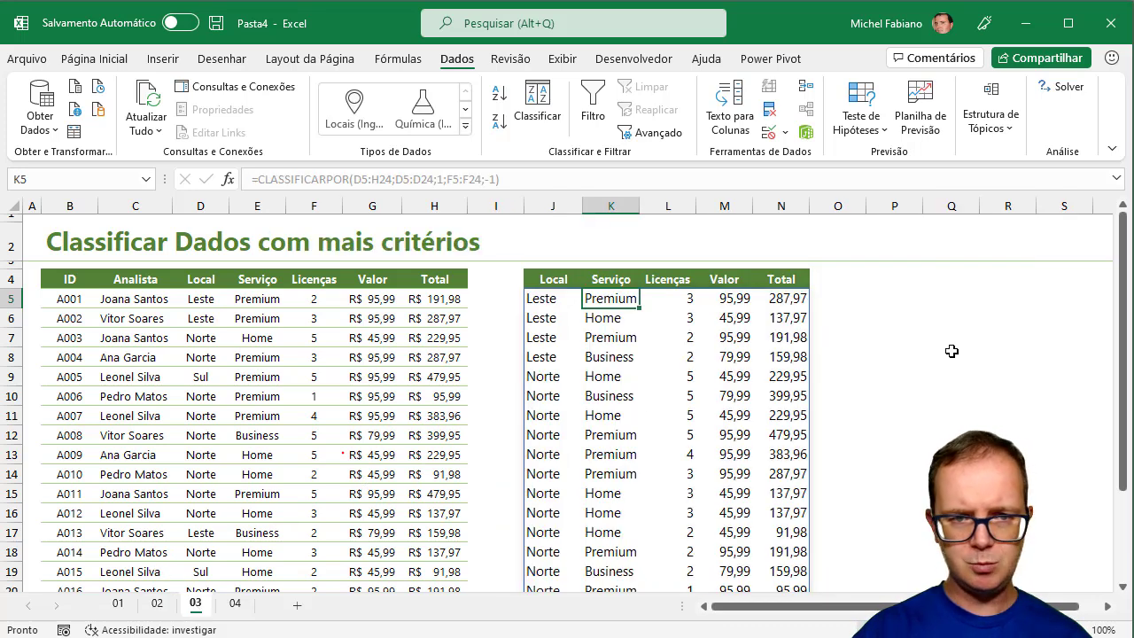
click(562, 299)
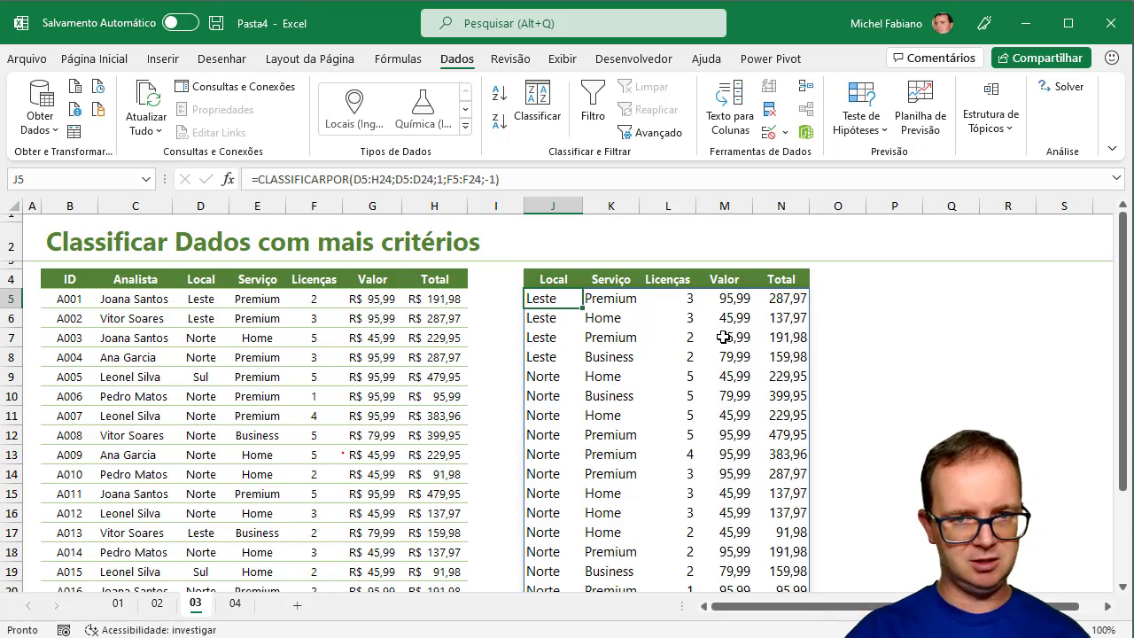
key(Delete)
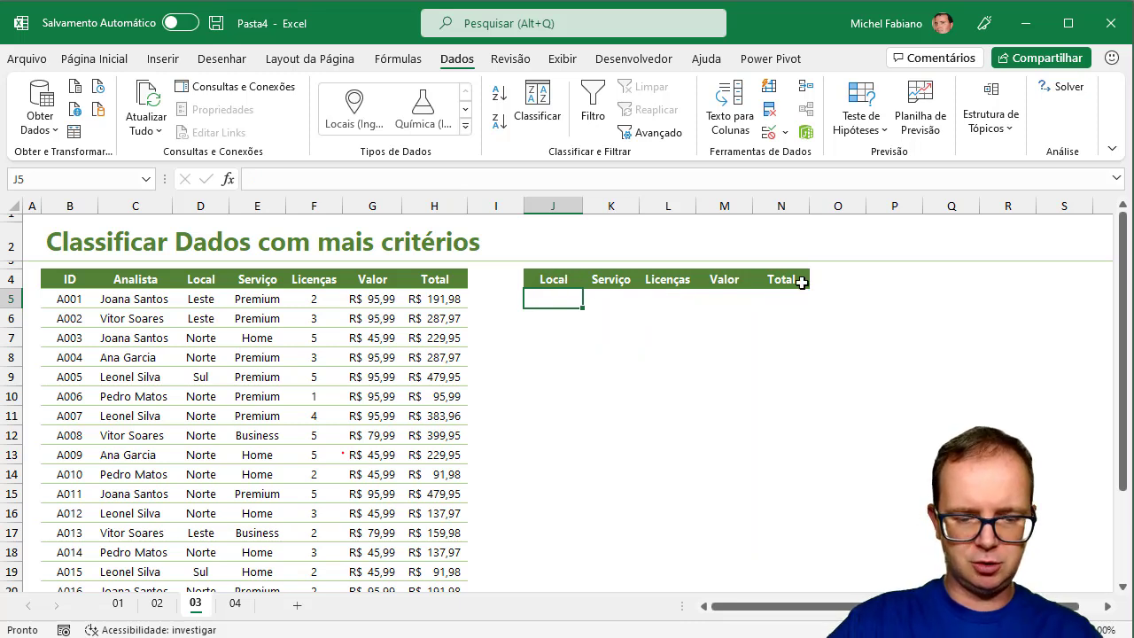
Step: Start a CLASSIFICARPOR formula in J5 with D5:H24 as the array
text(=class)
click(660, 333)
double_click(660, 333)
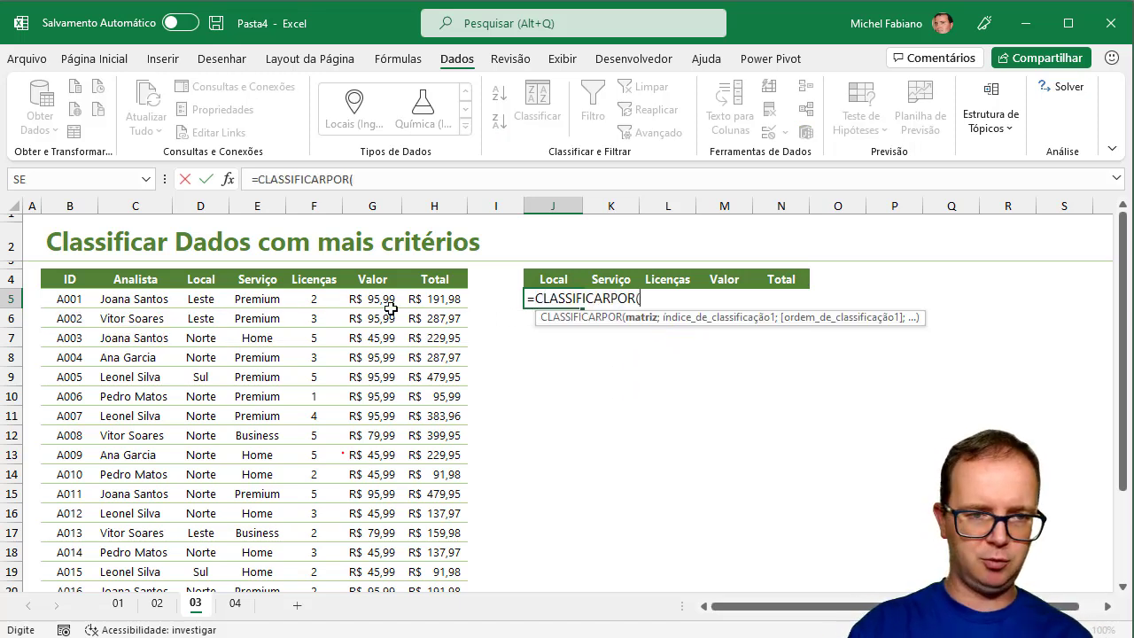
drag(203, 301, 428, 574)
text(;)
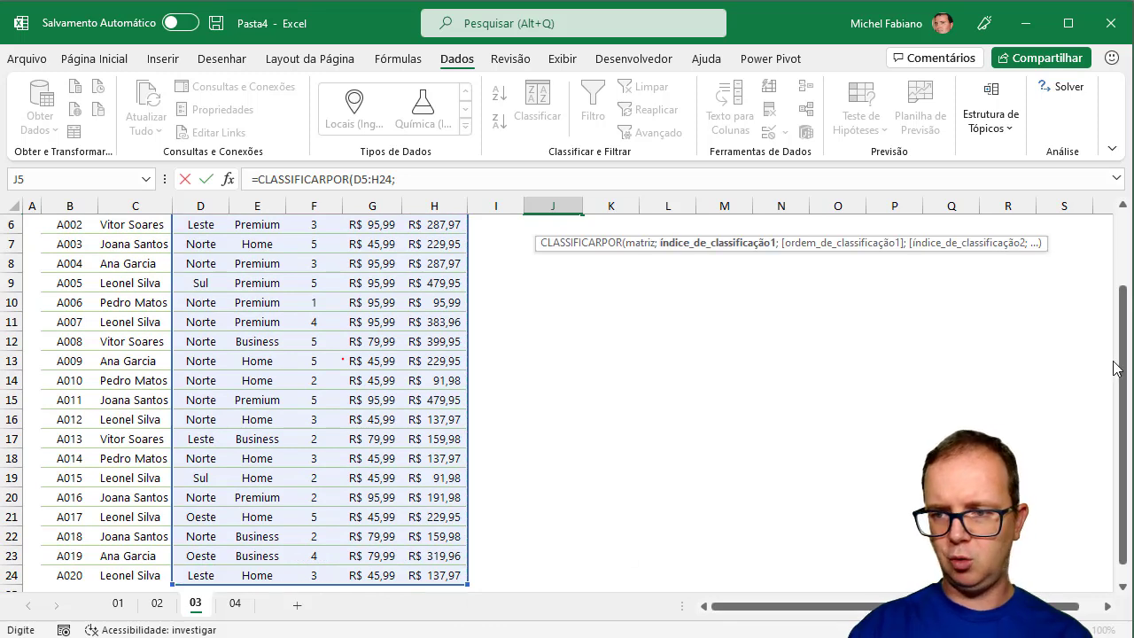
drag(1125, 365, 1125, 270)
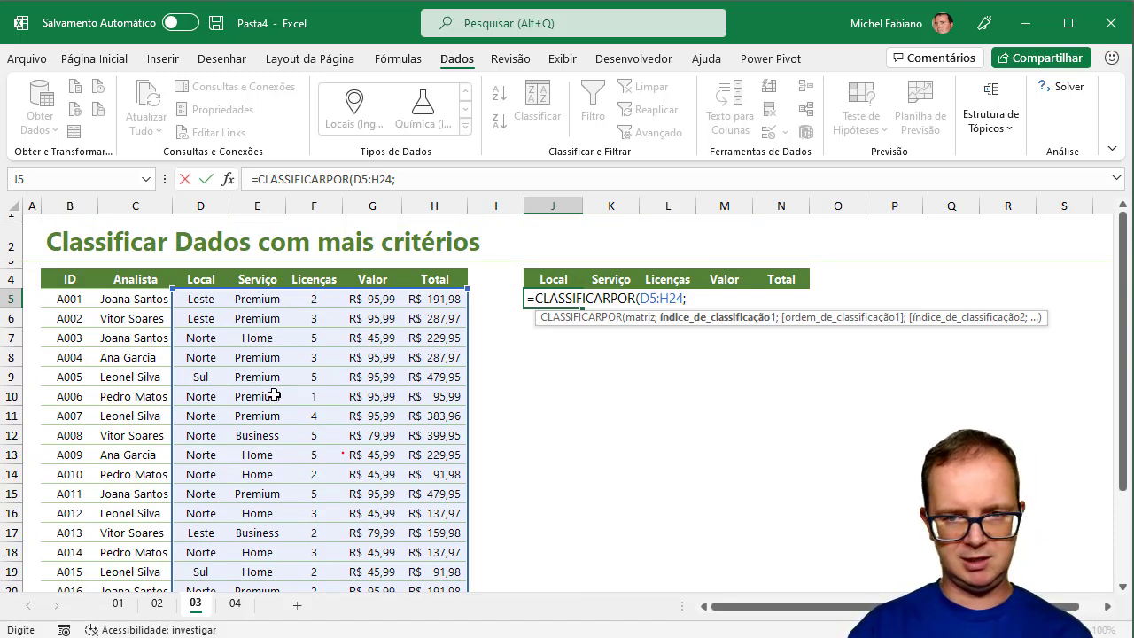
Step: Add the Local column D5:D24 in ascending order (1) as the formula's first sort criterion
click(213, 299)
drag(213, 298, 196, 572)
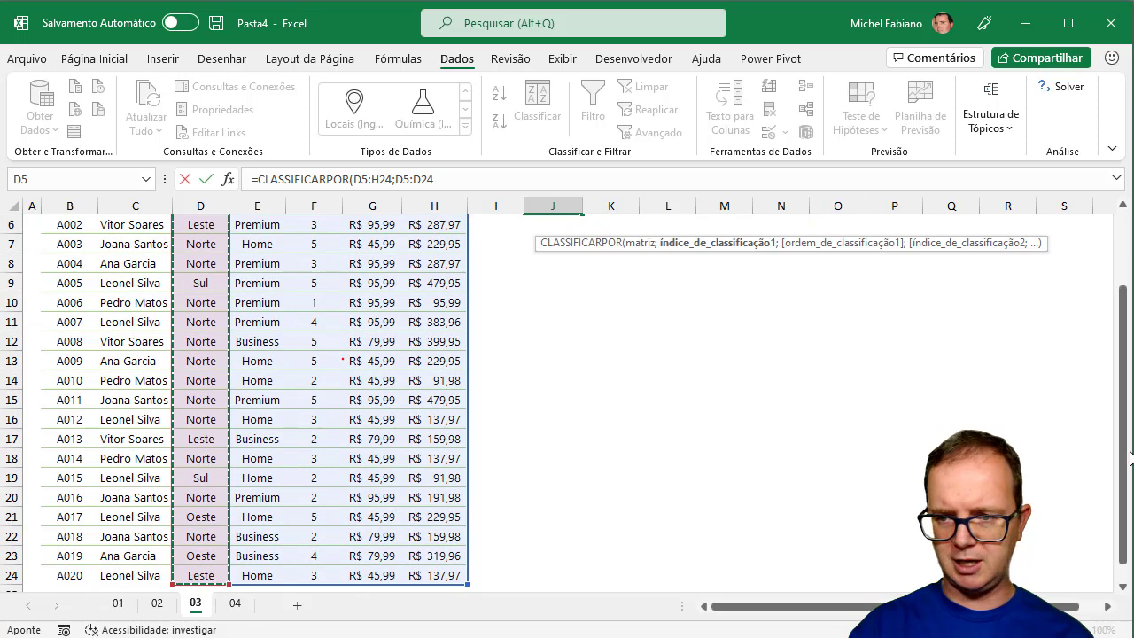
scroll(1126, 459, up, 2)
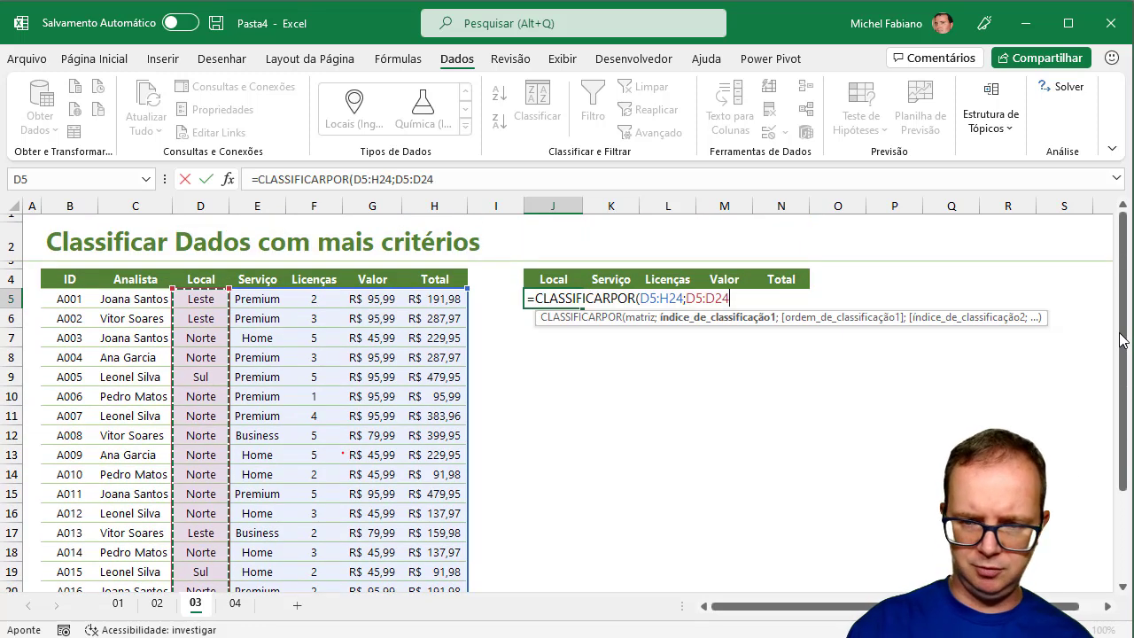
text(;)
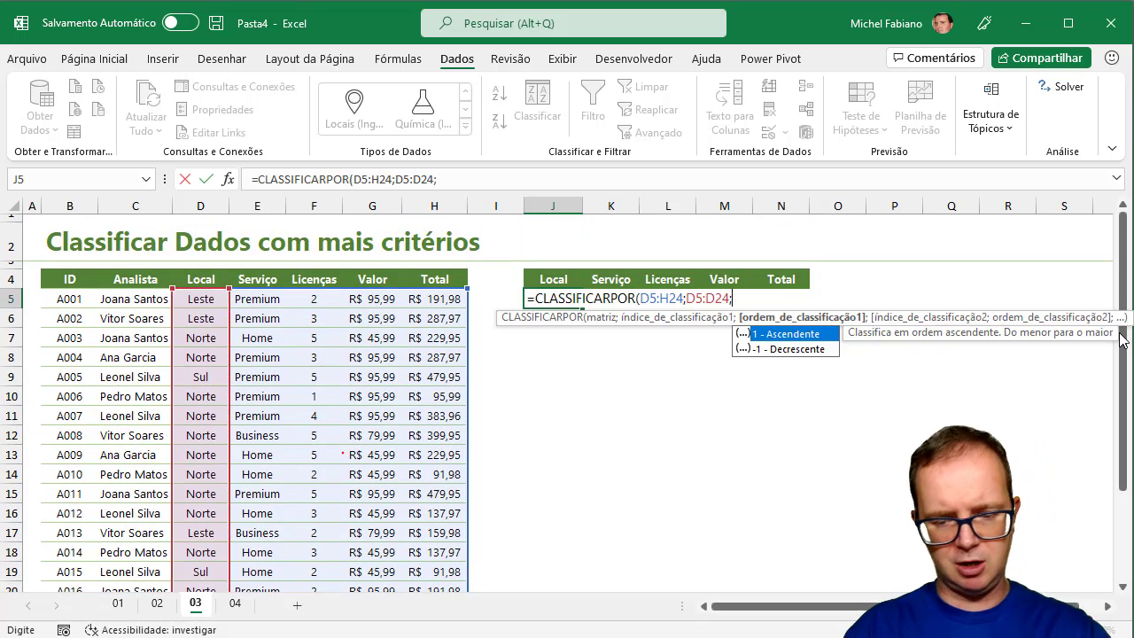
text(1;)
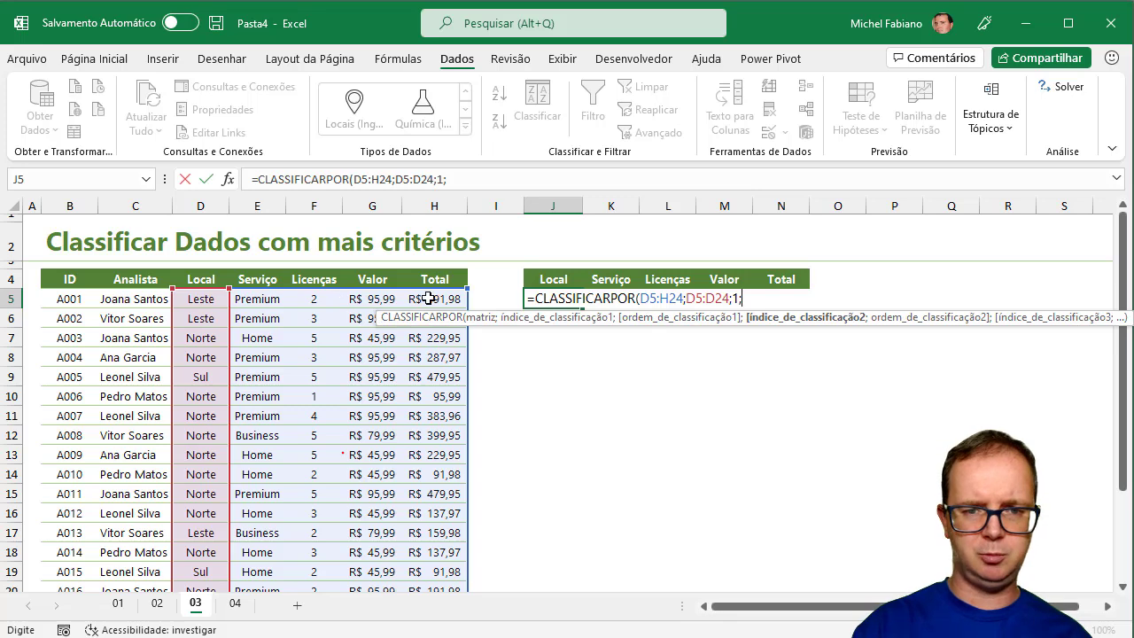
Step: Add the Total column H5:H24 in descending order (-1) as second criterion, complete the formula, and check the sorted Leste rows in J5:N8
drag(432, 298, 427, 572)
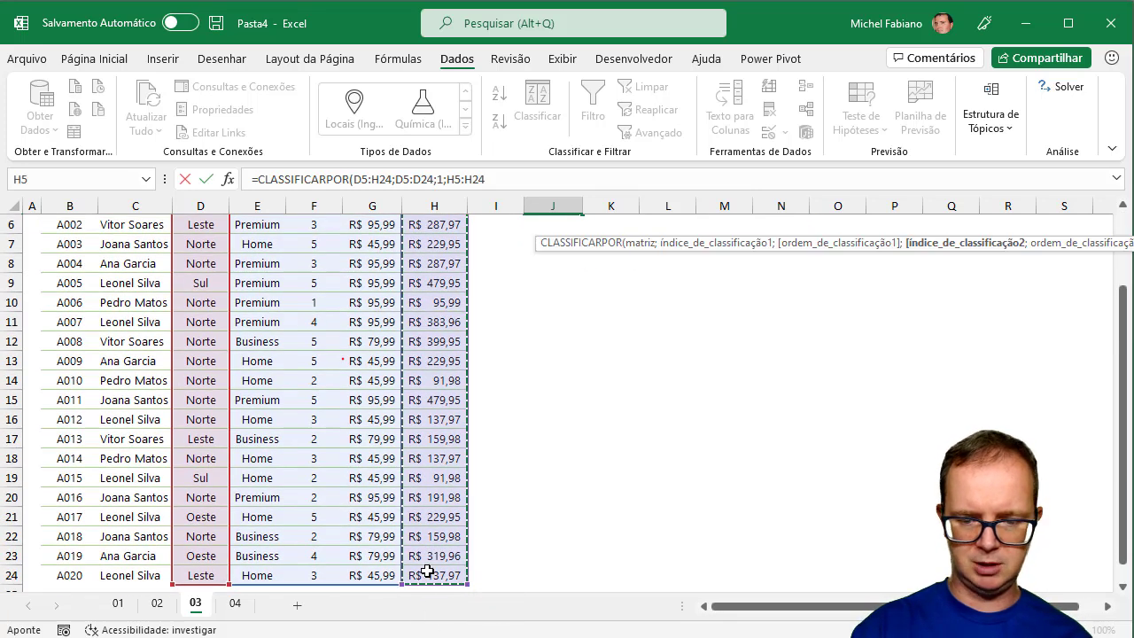
text(;)
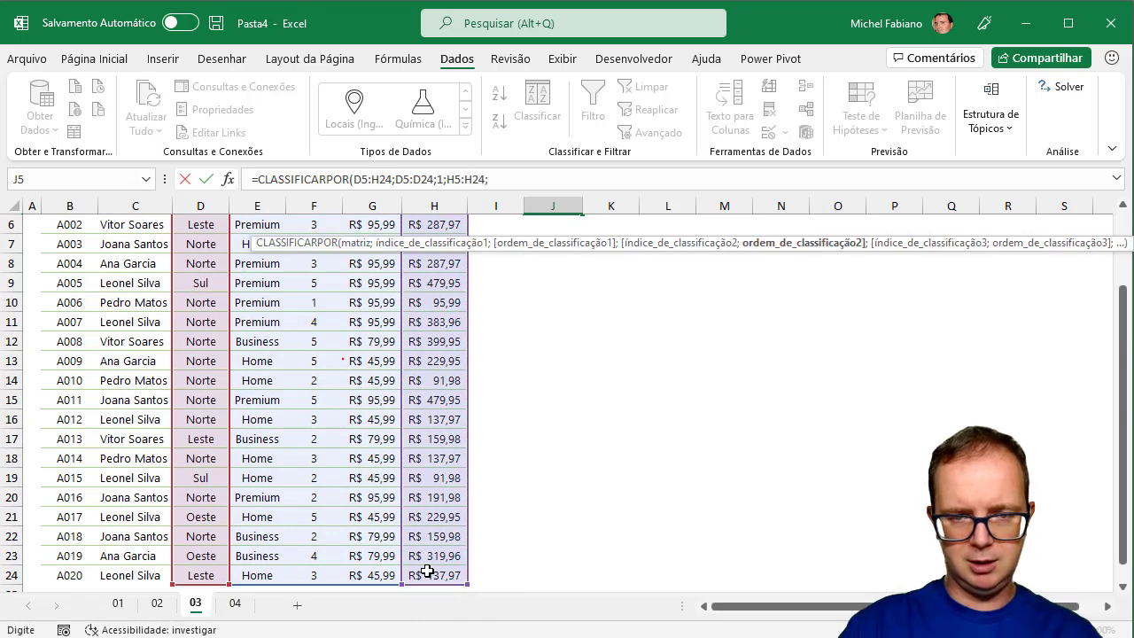
text(-1))
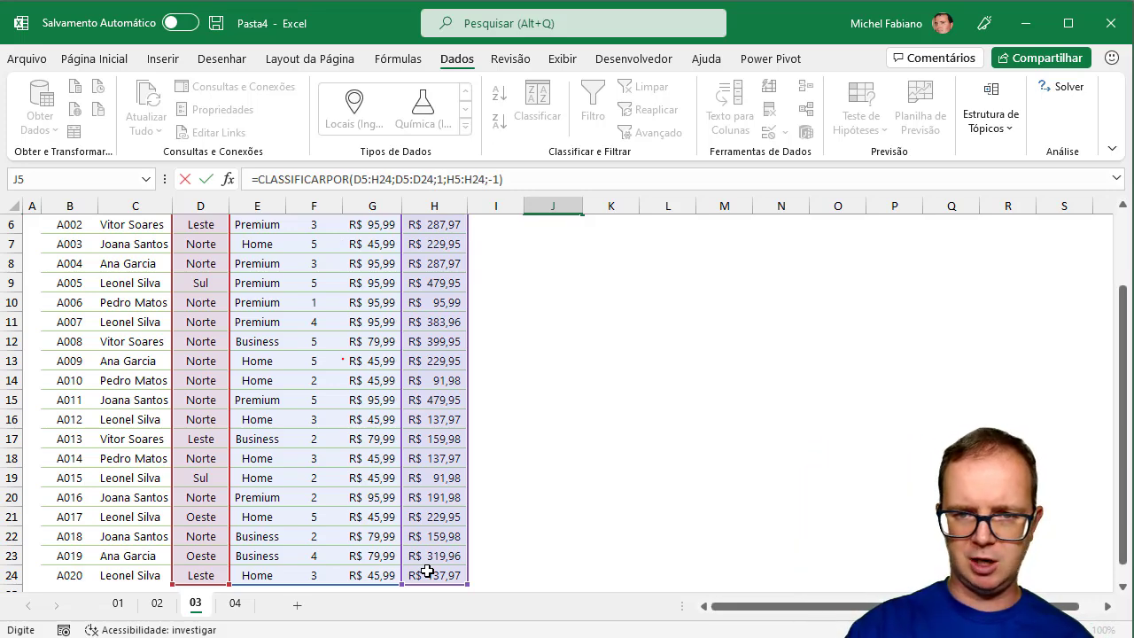
key(Return)
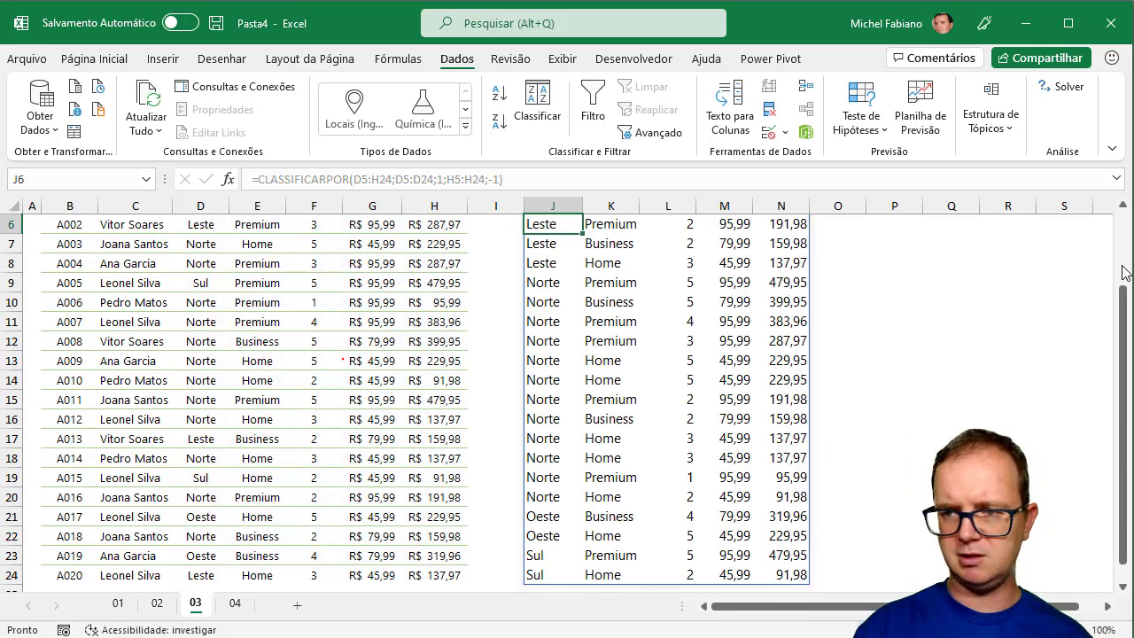
scroll(1123, 272, up, 2)
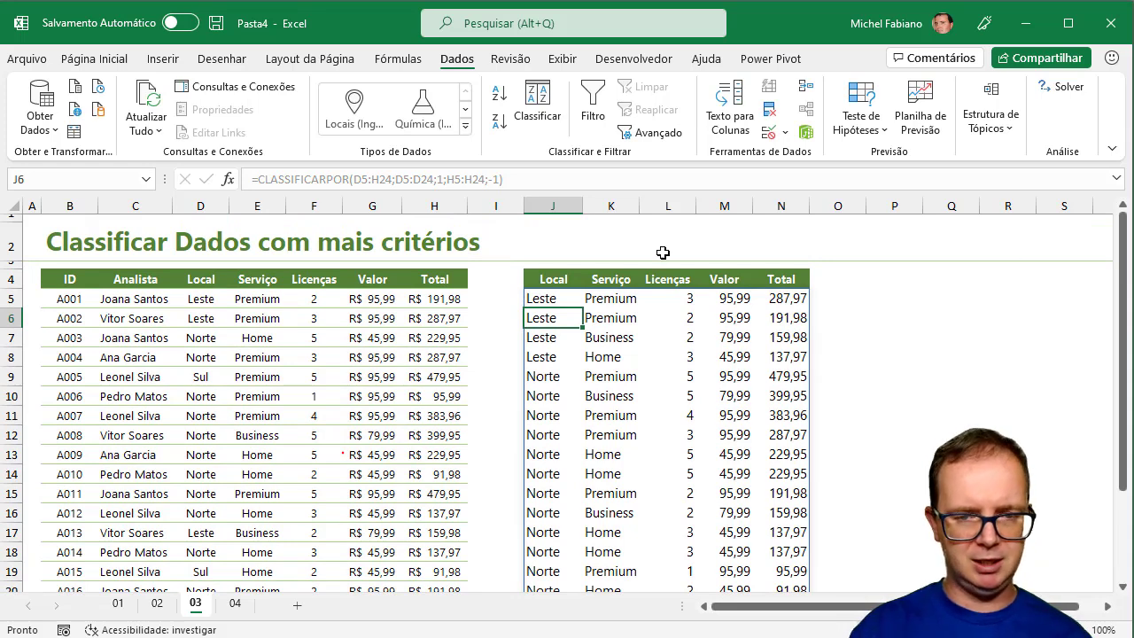
click(561, 299)
drag(561, 299, 559, 357)
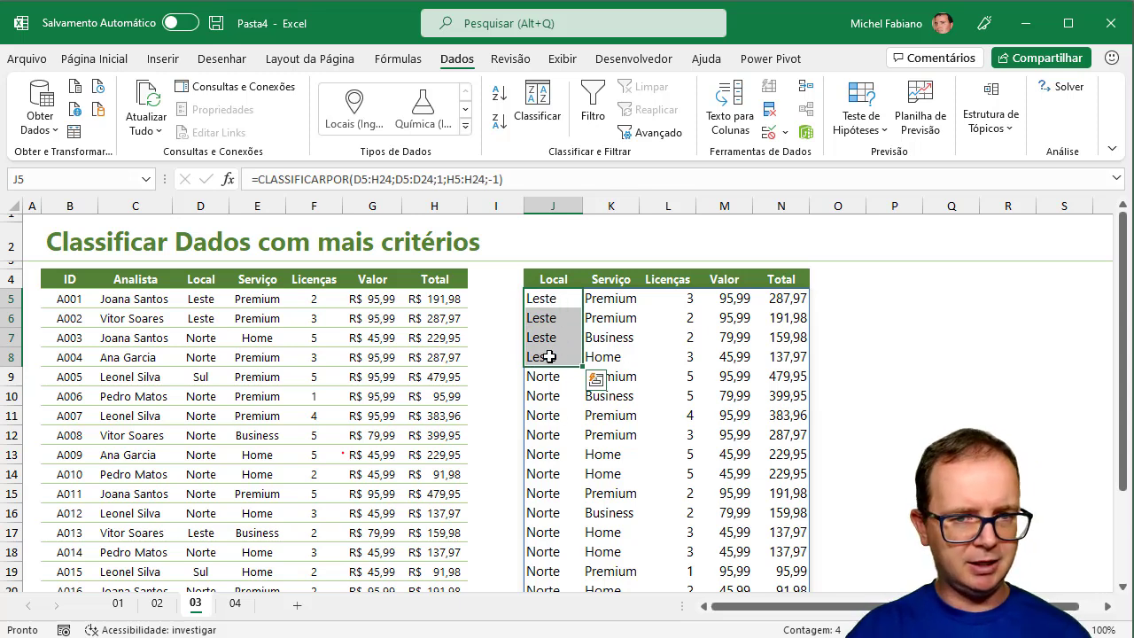
drag(552, 298, 766, 359)
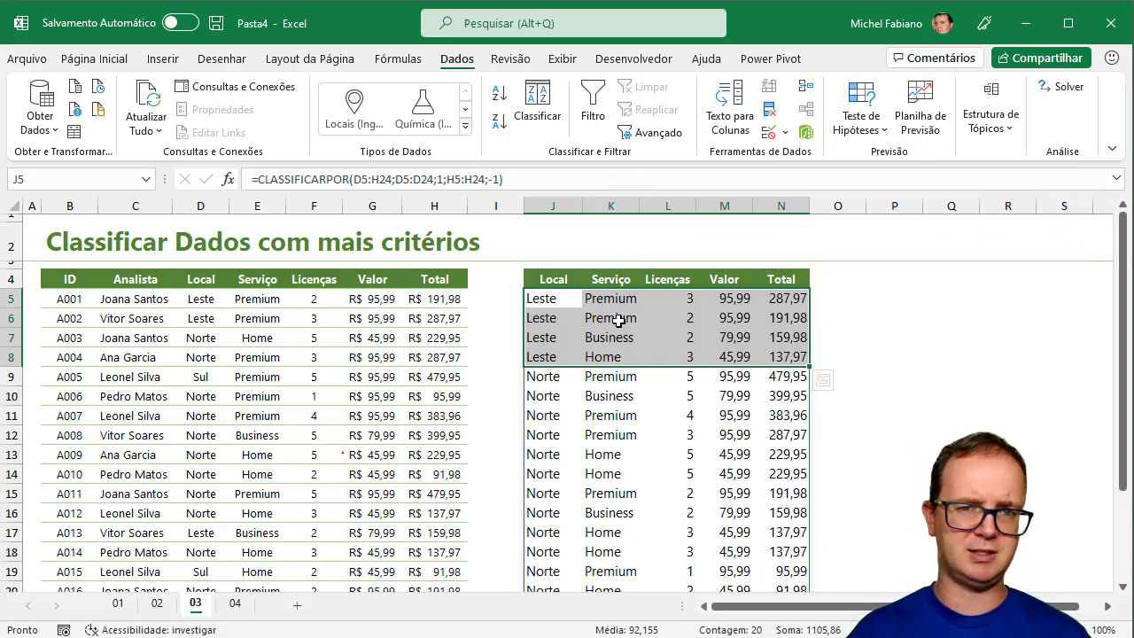
Step: Set the second sort order, for Total, to ascending (1) in the J5 formula
click(502, 180)
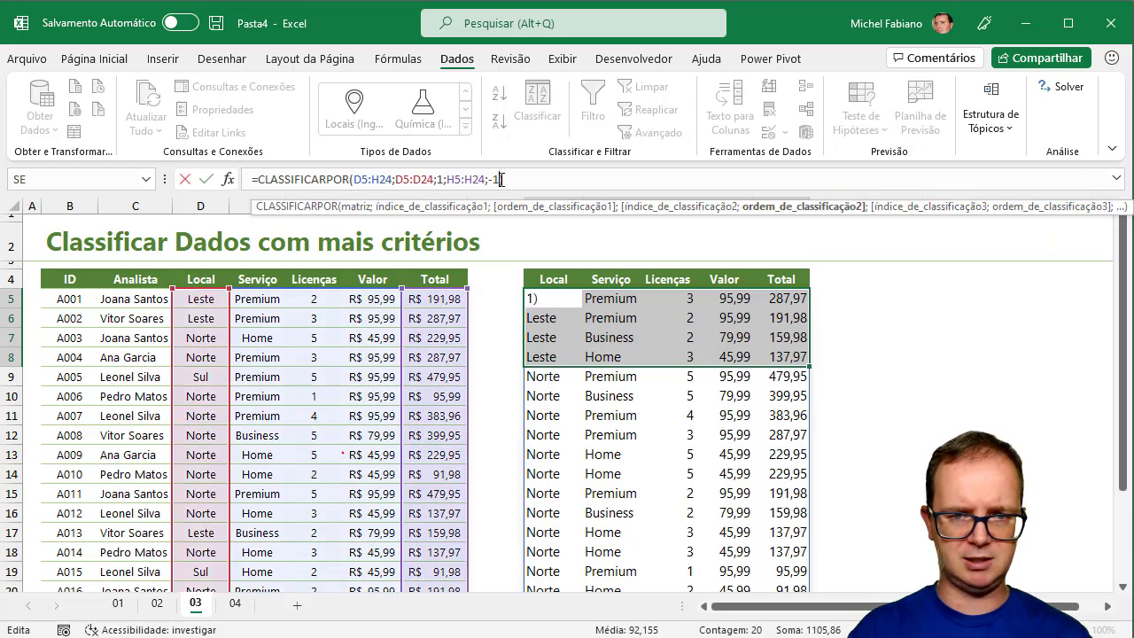
key(BackSpace)
key(BackSpace)
text(1)
key(Return)
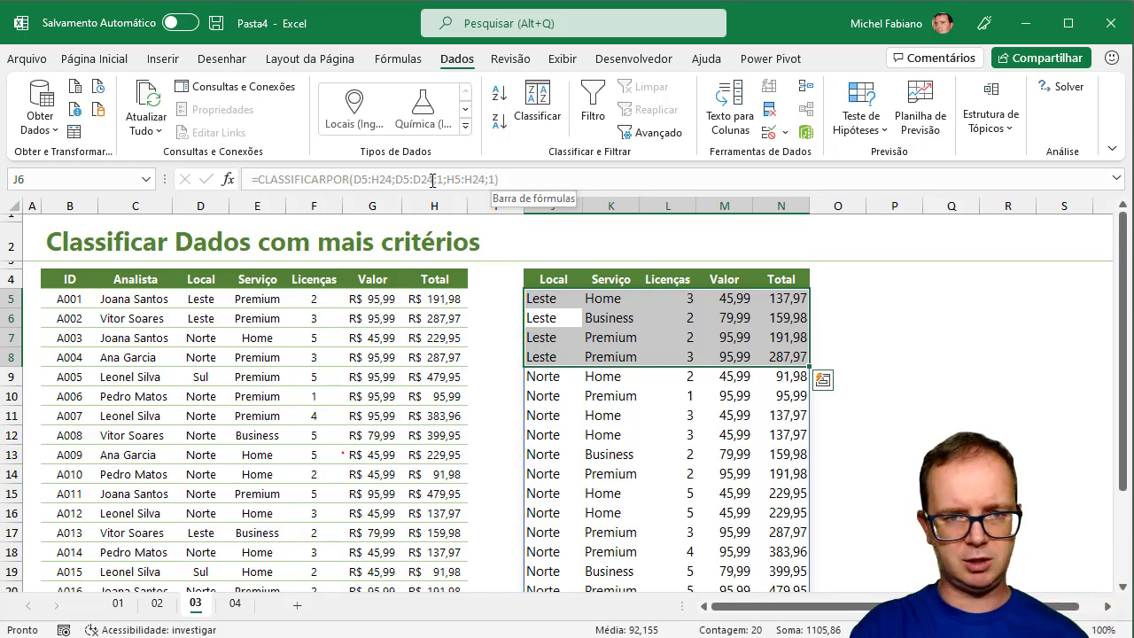
key(BackSpace)
key(Escape)
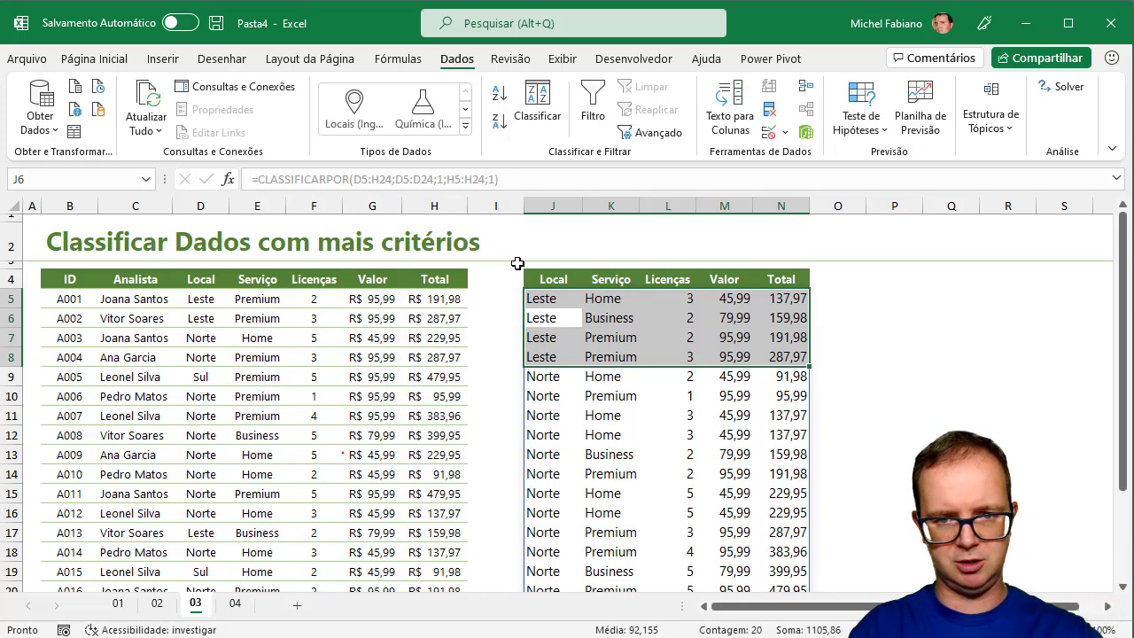
Step: Set both sort orders in J5 to descending, giving =CLASSIFICARPOR(D5:H24;D5:D24;-1;H5:H24;-1)
click(540, 298)
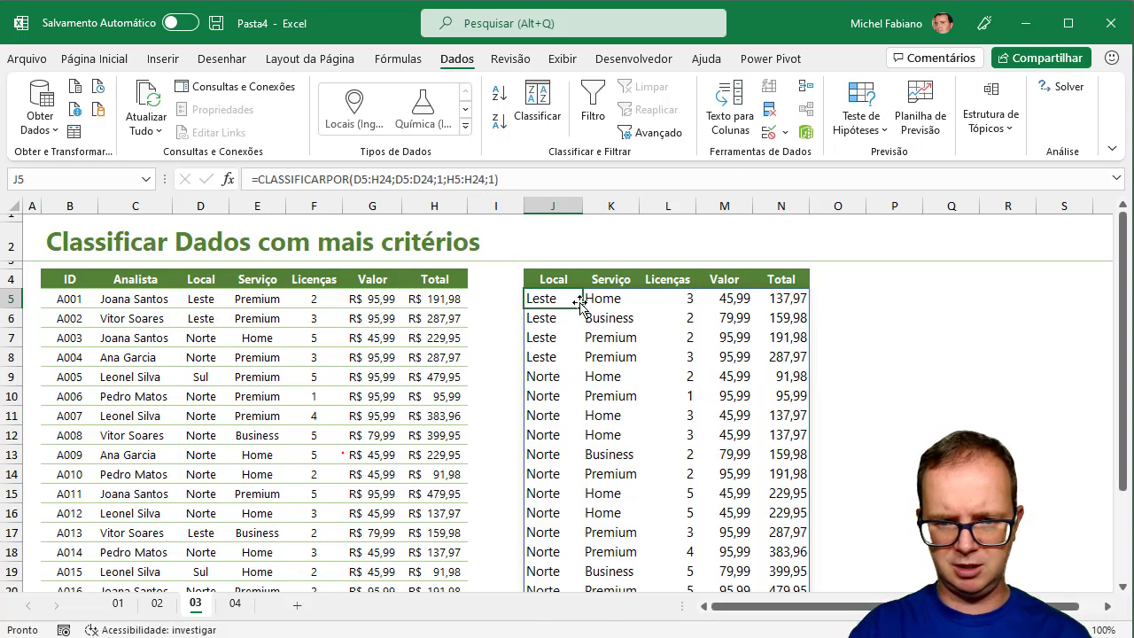
double_click(567, 299)
click(737, 299)
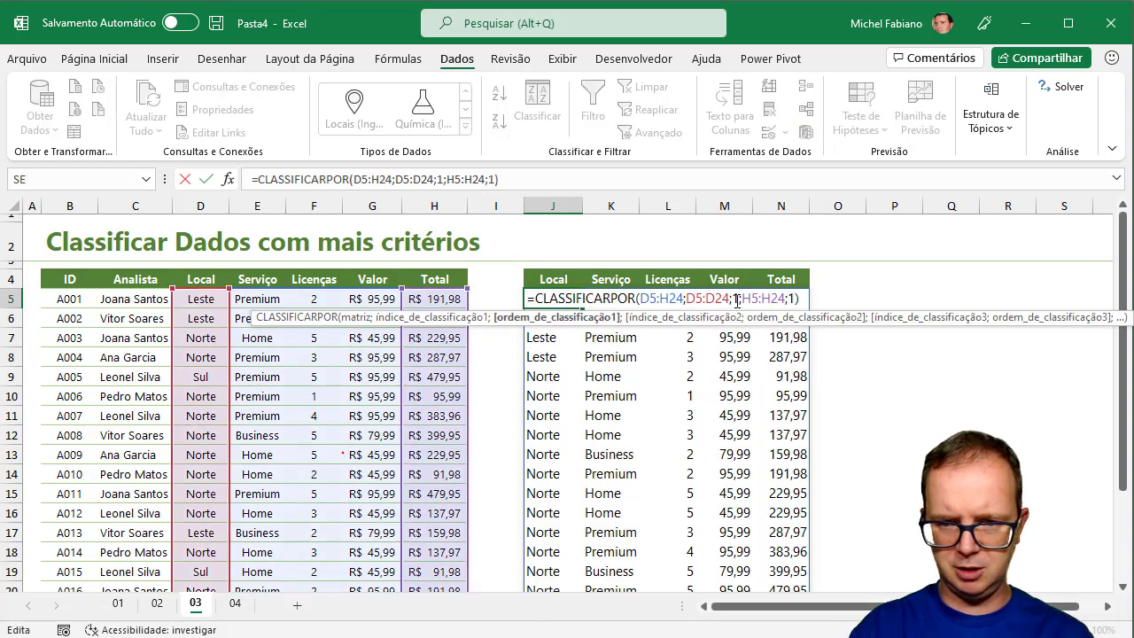
key(BackSpace)
text(-1)
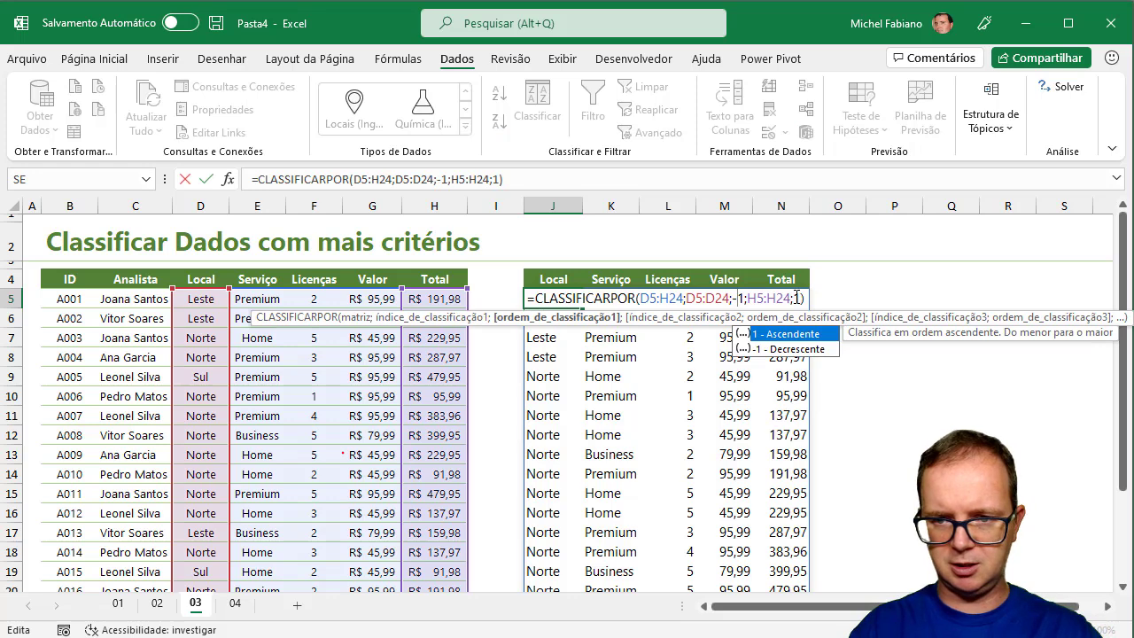
click(796, 299)
text(-)
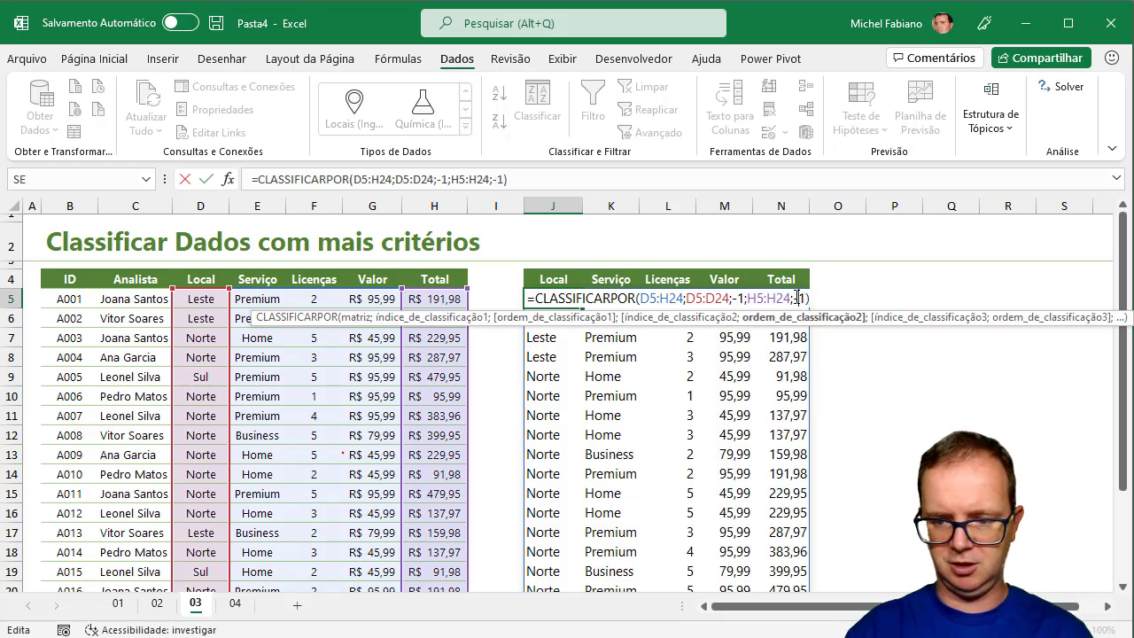
key(Return)
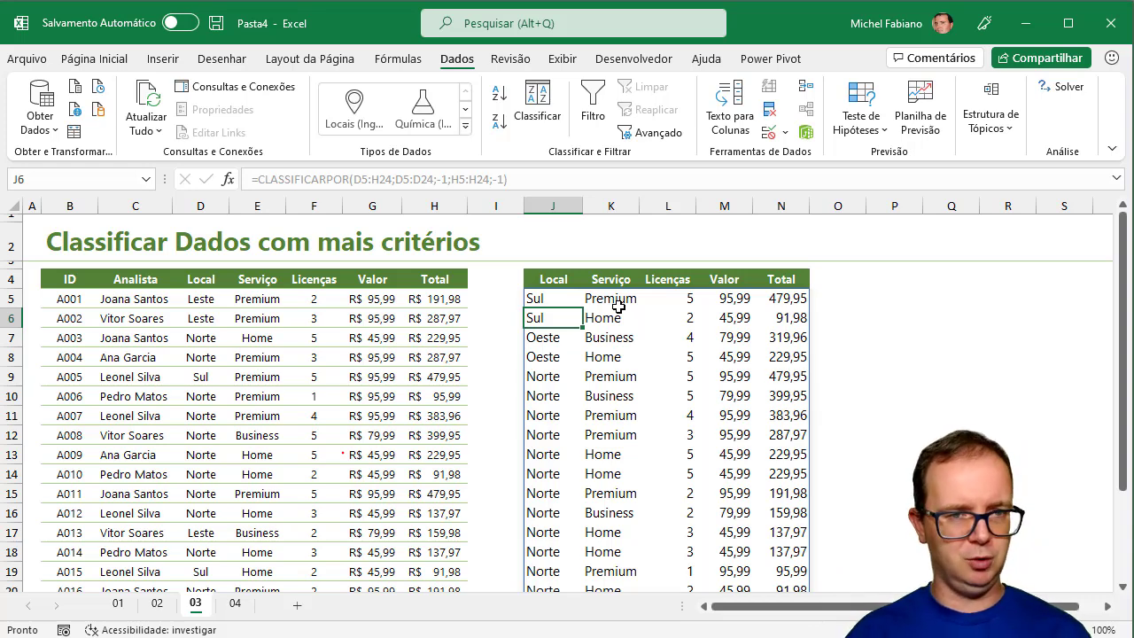
Step: Switch to sheet 04 and delete the existing sorting formula from J5
click(235, 604)
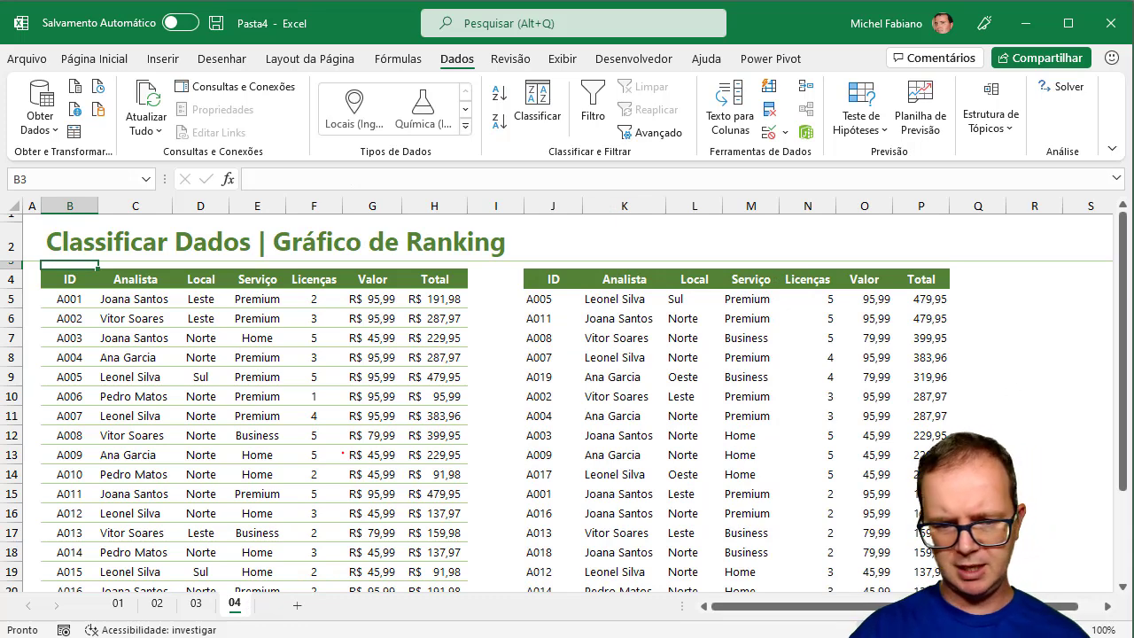
scroll(974, 497, down, 1)
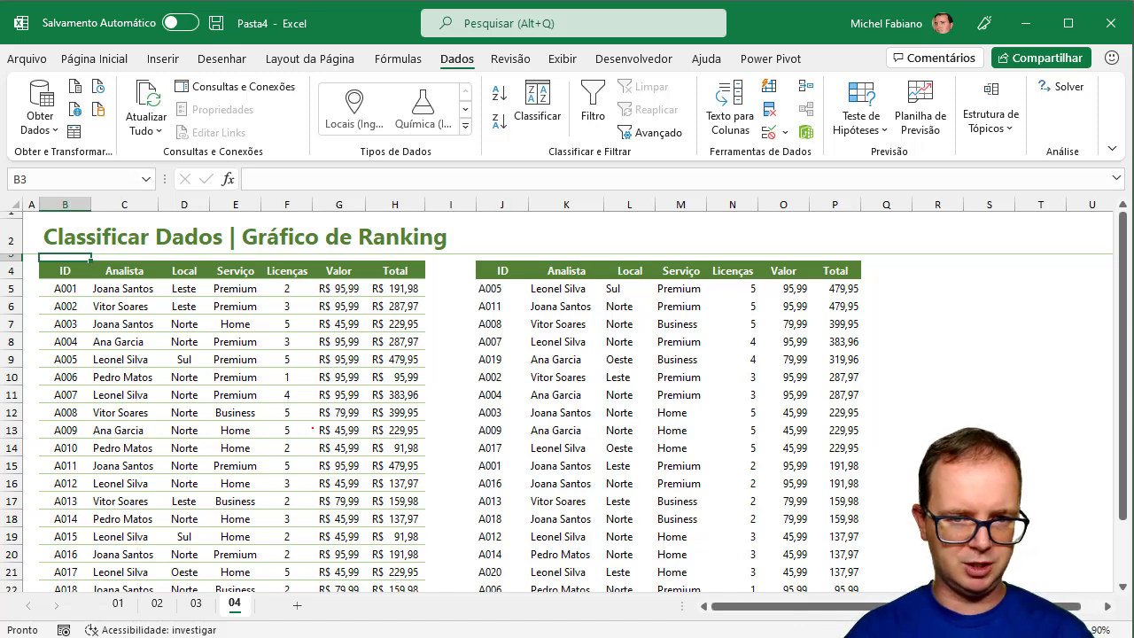
click(497, 291)
key(Delete)
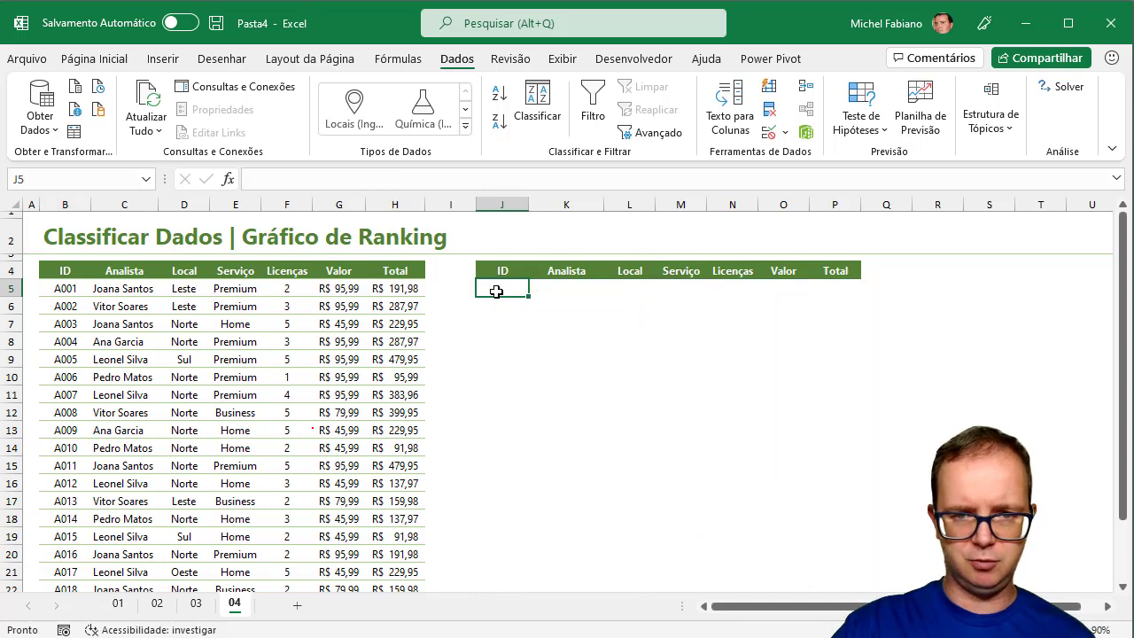
Step: Enter =CLASSIFICAR(B5:H24;7;-1) in J5 to sort the whole table by Total in descending order
text(=cl)
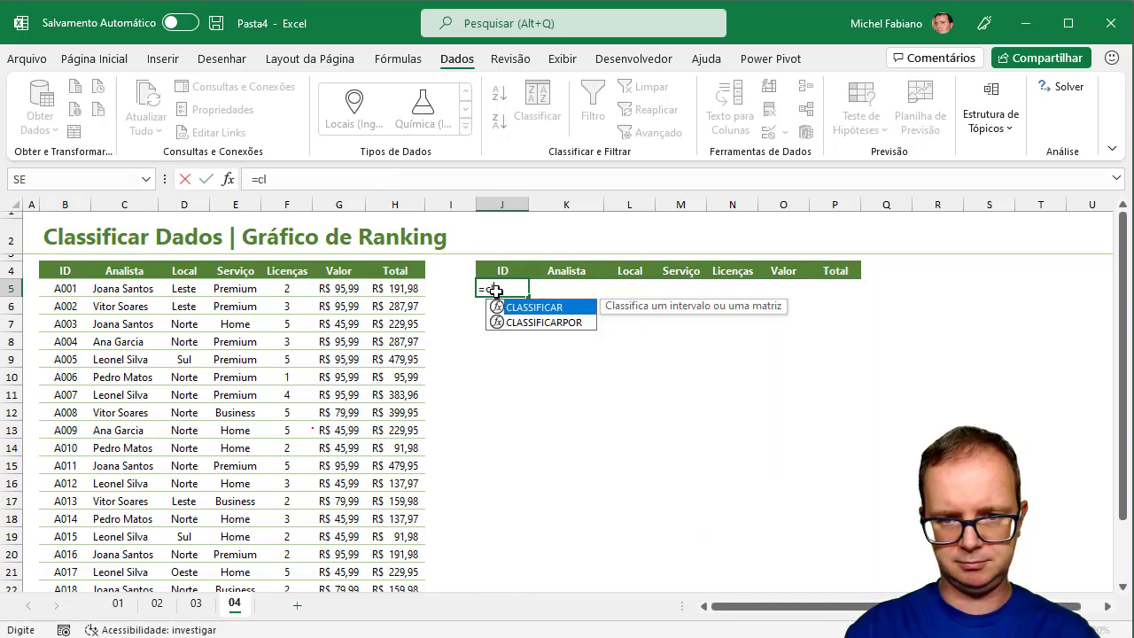
double_click(547, 308)
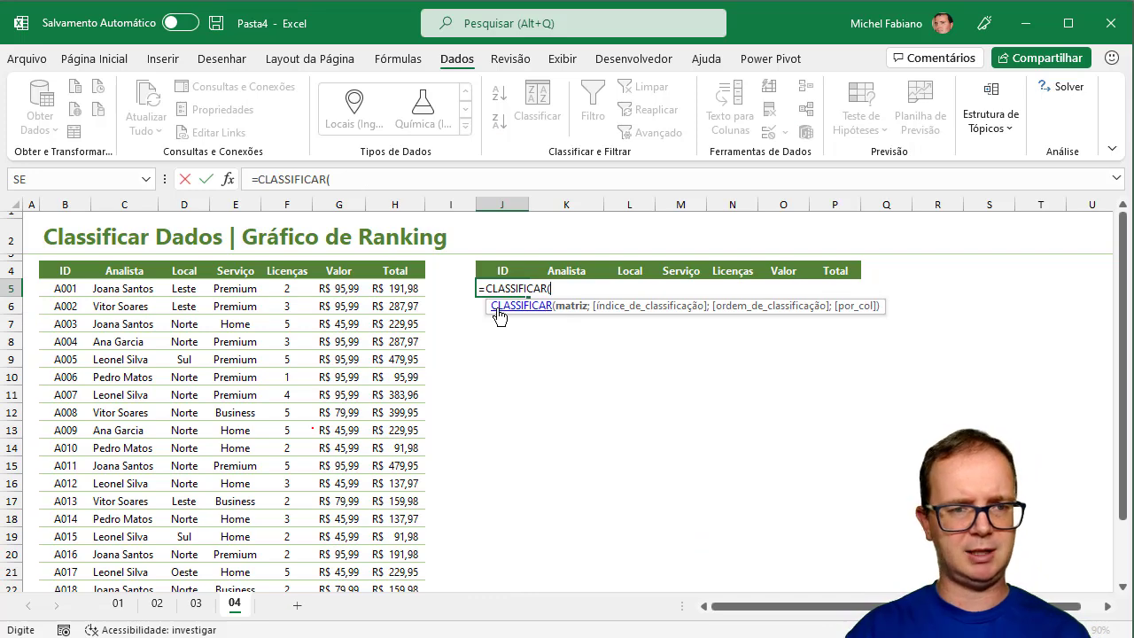
drag(68, 289, 397, 555)
text(;)
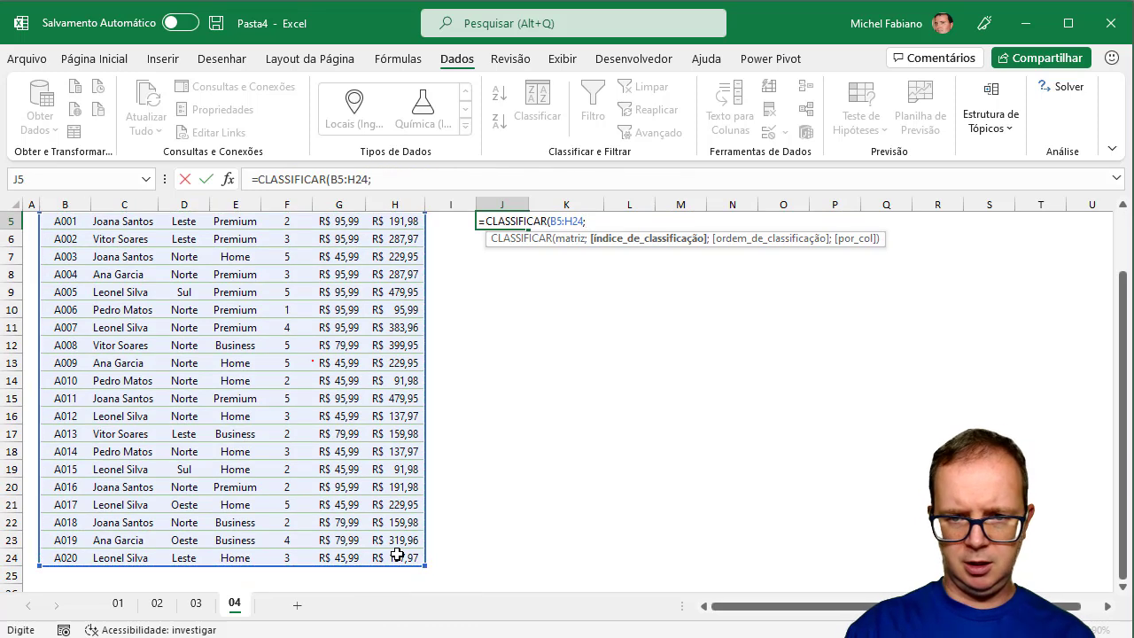
drag(1126, 422, 1118, 315)
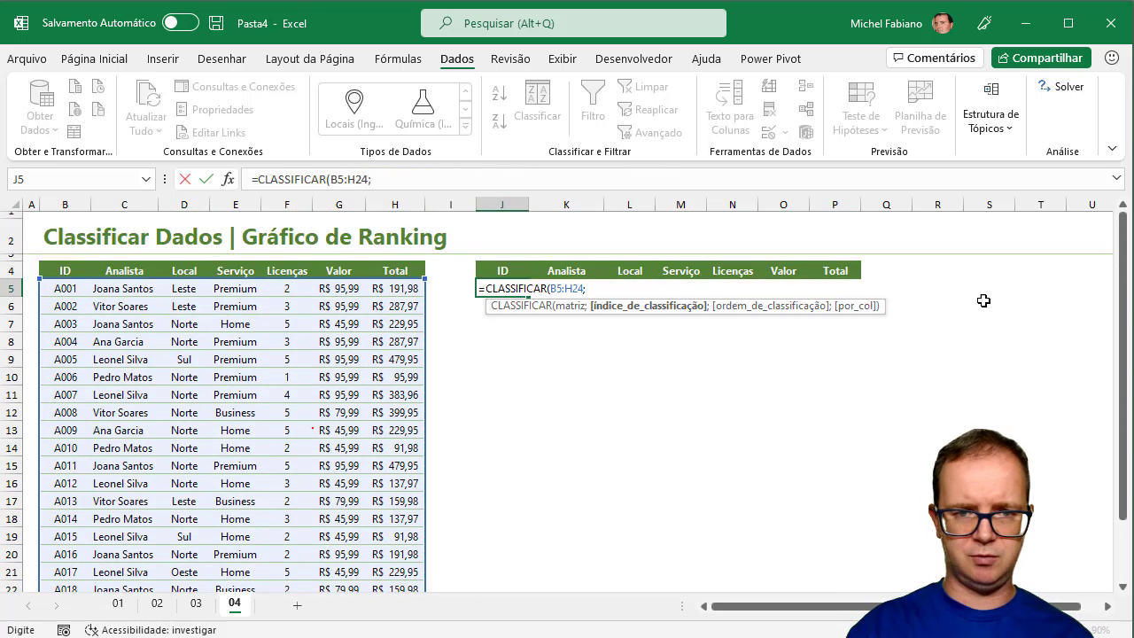
text(7)
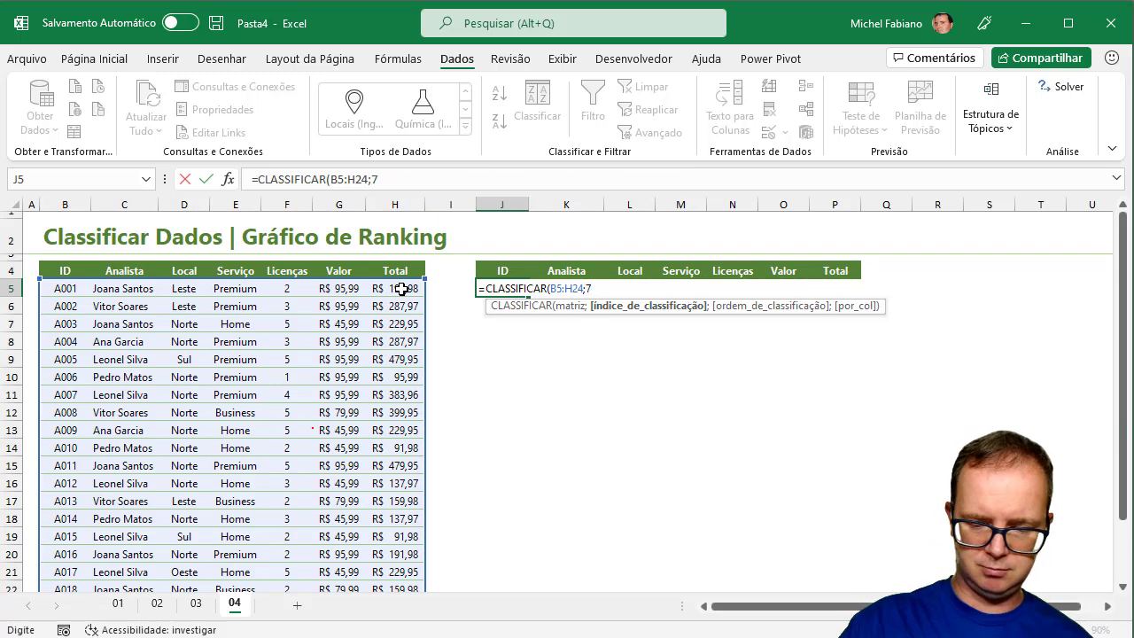
text(;-1))
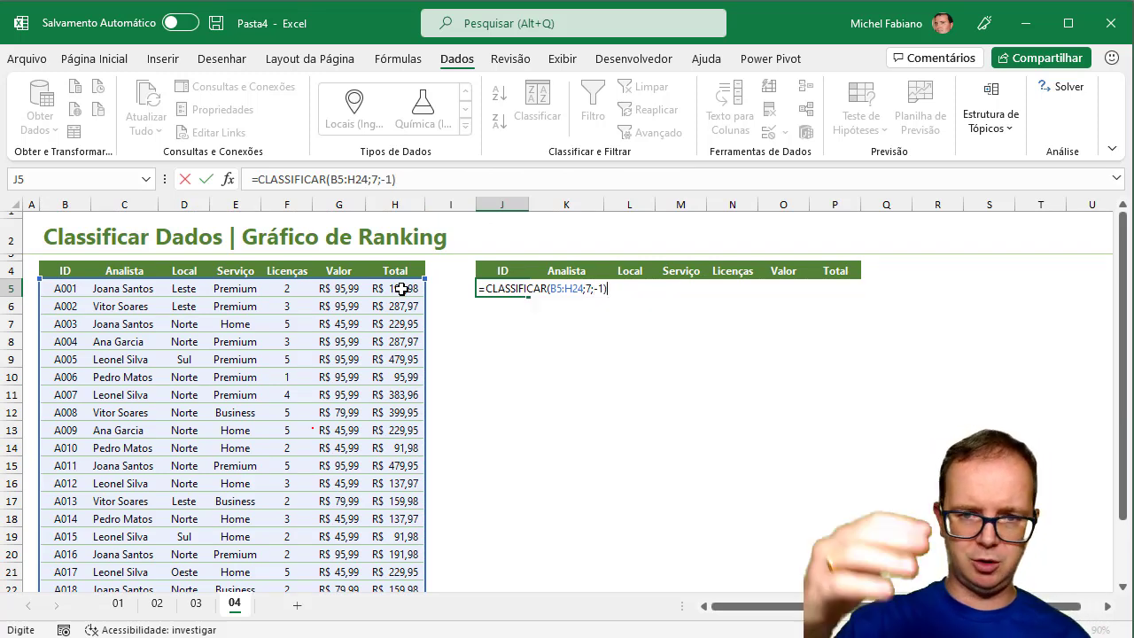
key(Return)
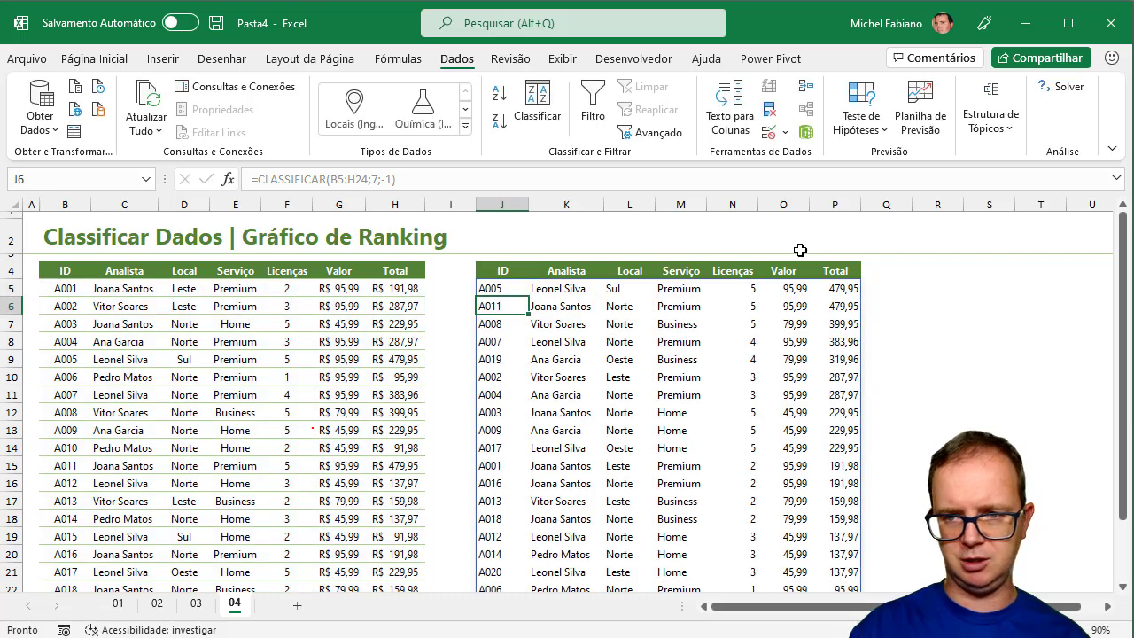
Step: Select the Analista and Total headers together with their top five rows, K4:K9 and P4:P9
drag(849, 289, 852, 364)
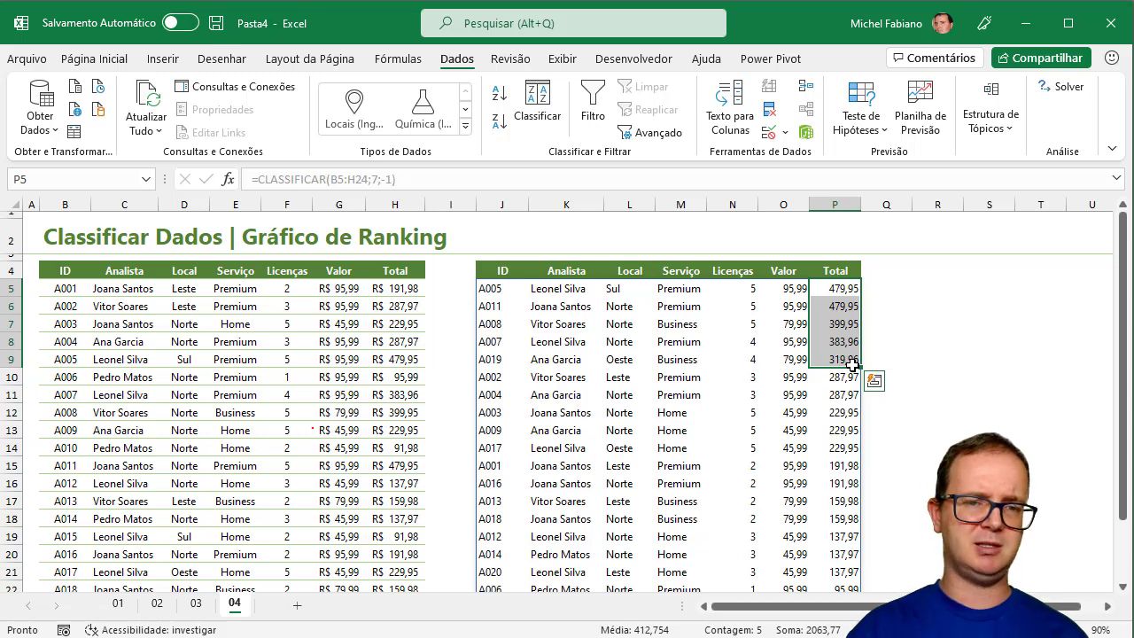
click(577, 273)
drag(577, 273, 576, 355)
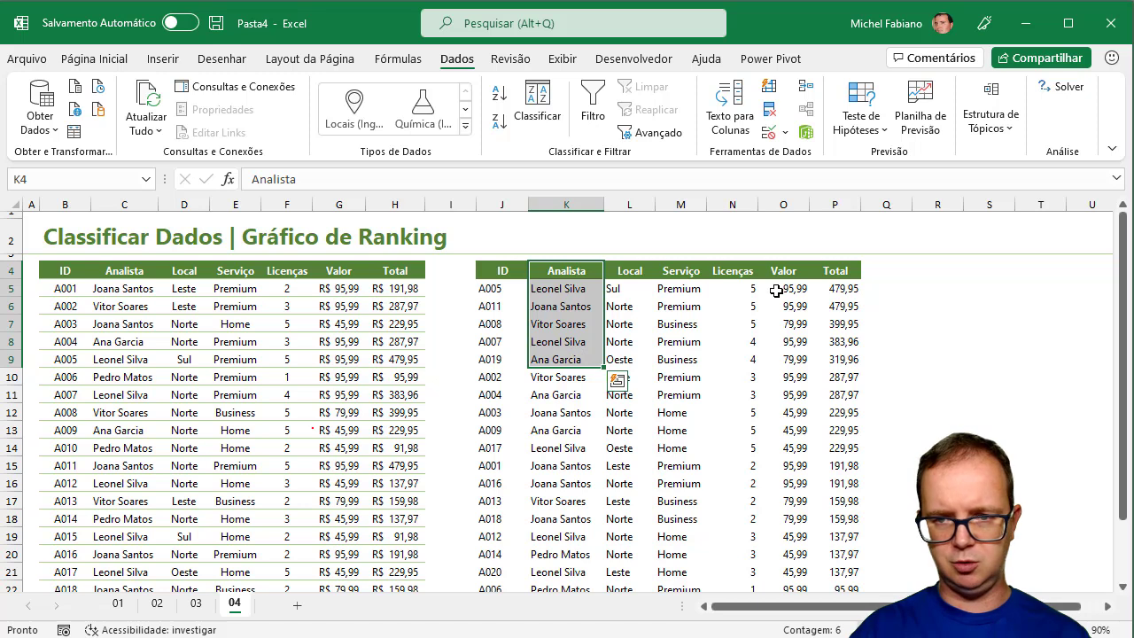
ctrl+drag(836, 271, 841, 363)
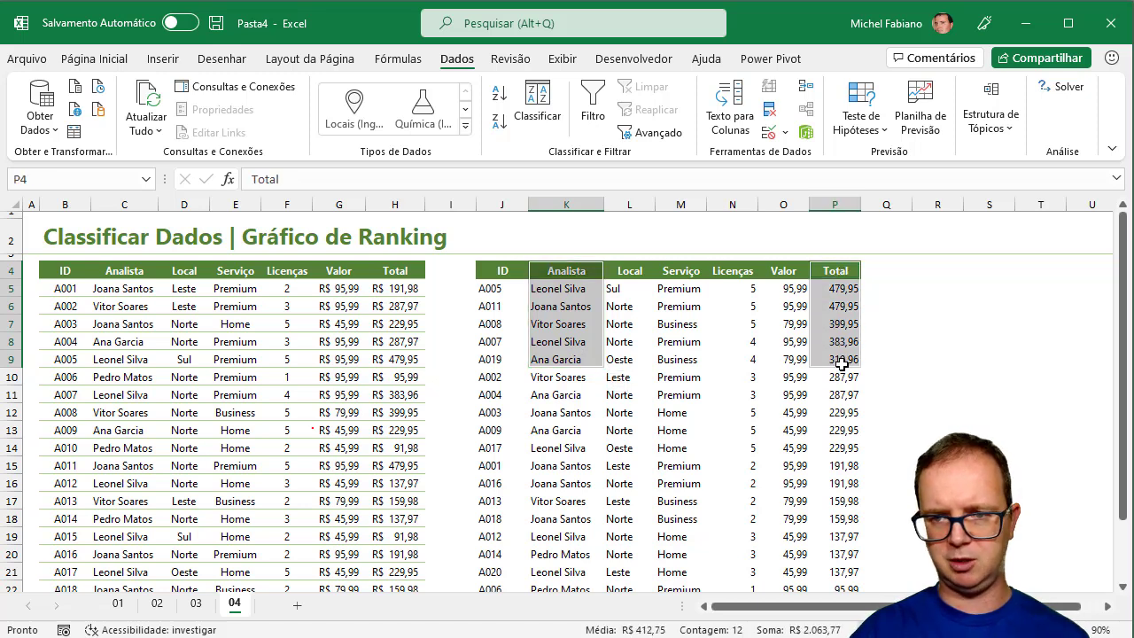
Step: Insert a clustered column chart from the selected Analista and Total cells and move it over the source table's lower rows
click(164, 59)
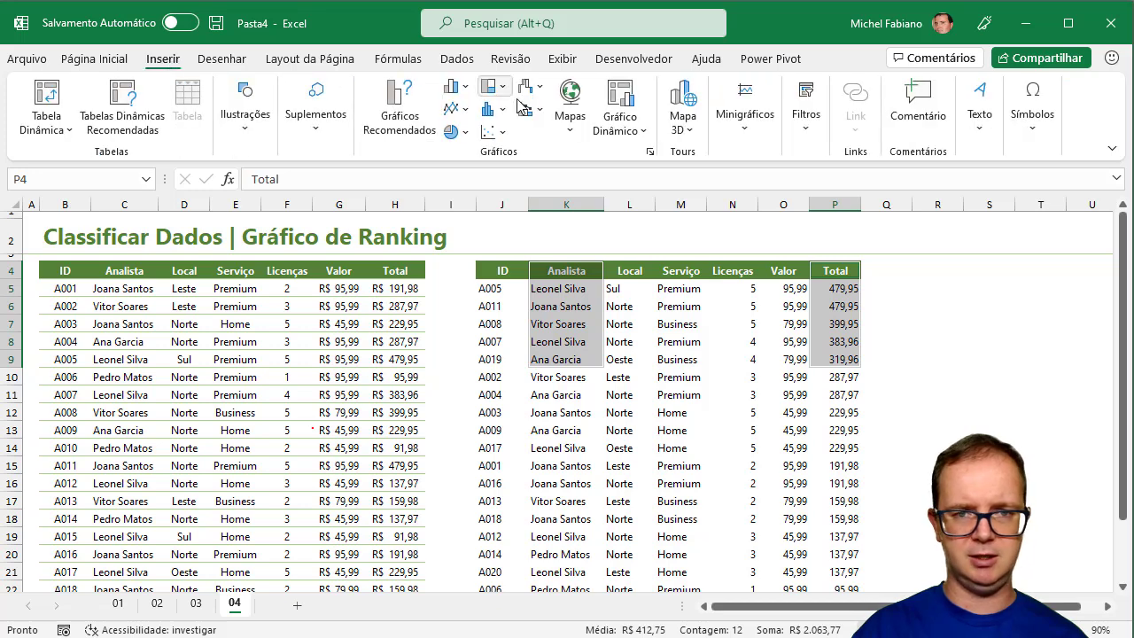
click(455, 86)
click(474, 138)
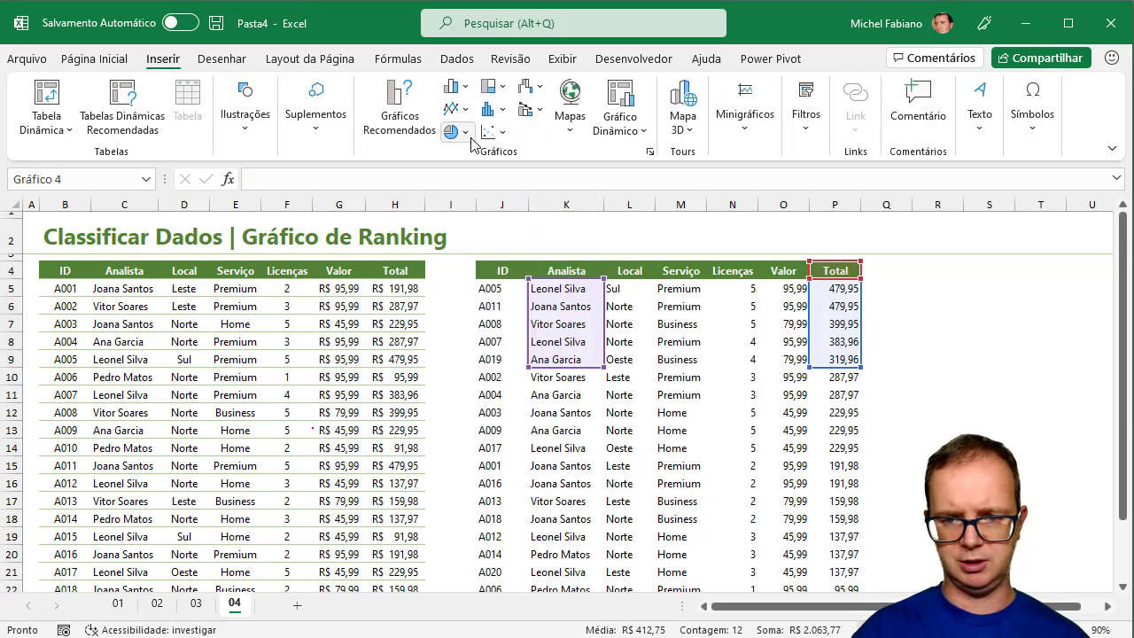
drag(619, 291, 400, 348)
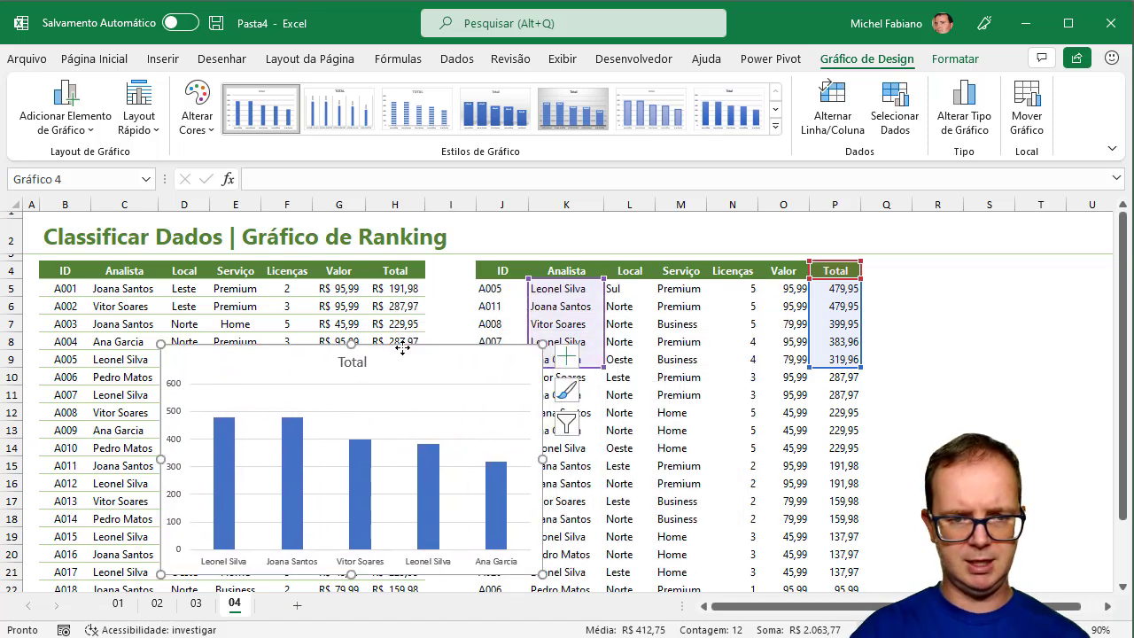
mouse_move(302, 445)
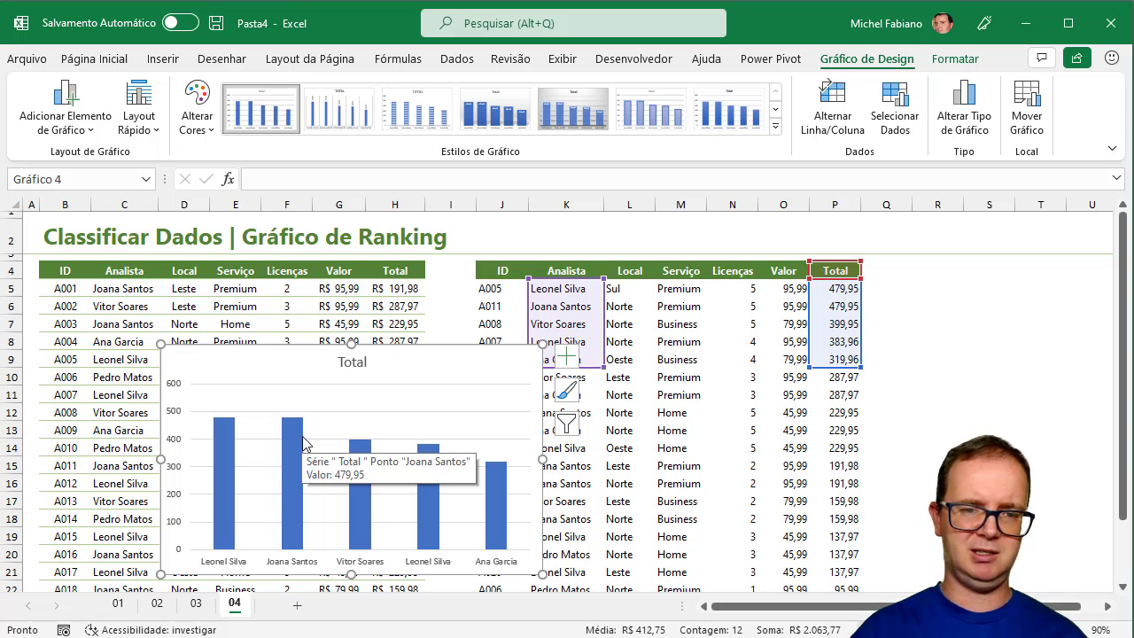
Step: Change the Total of record A001 in H5 to 1000 to test the ranking chart
click(403, 290)
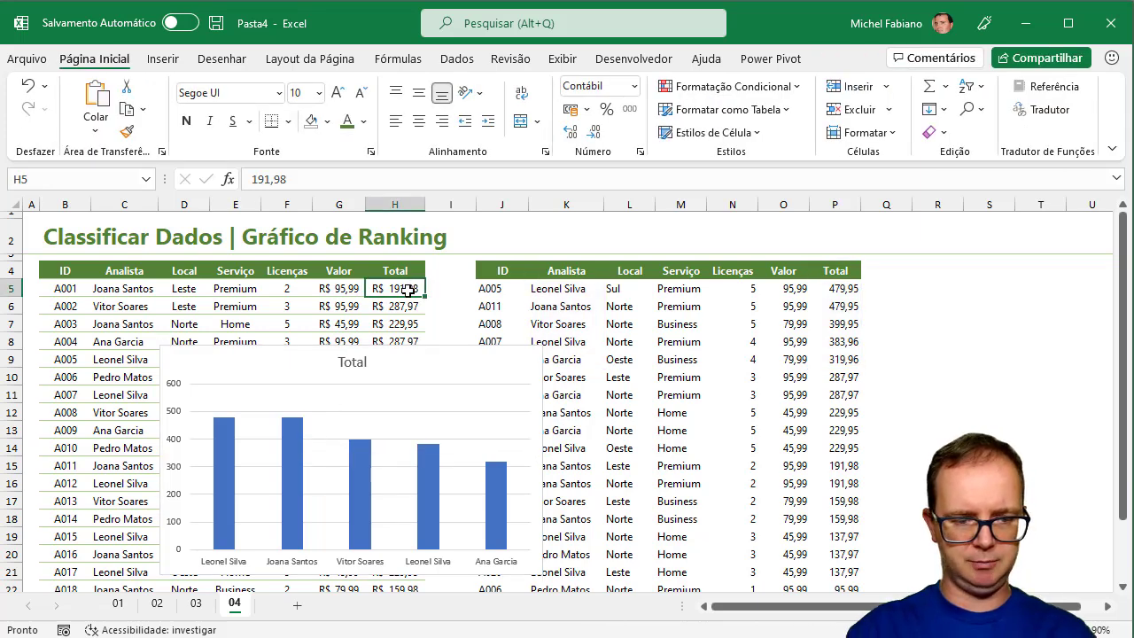
text(1000)
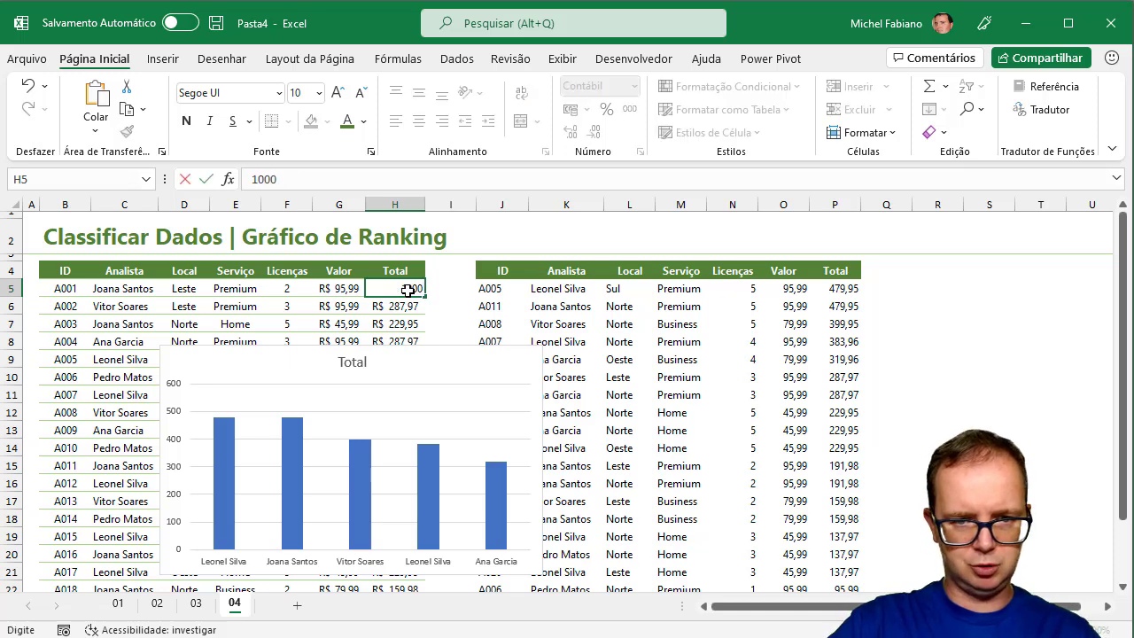
key(Tab)
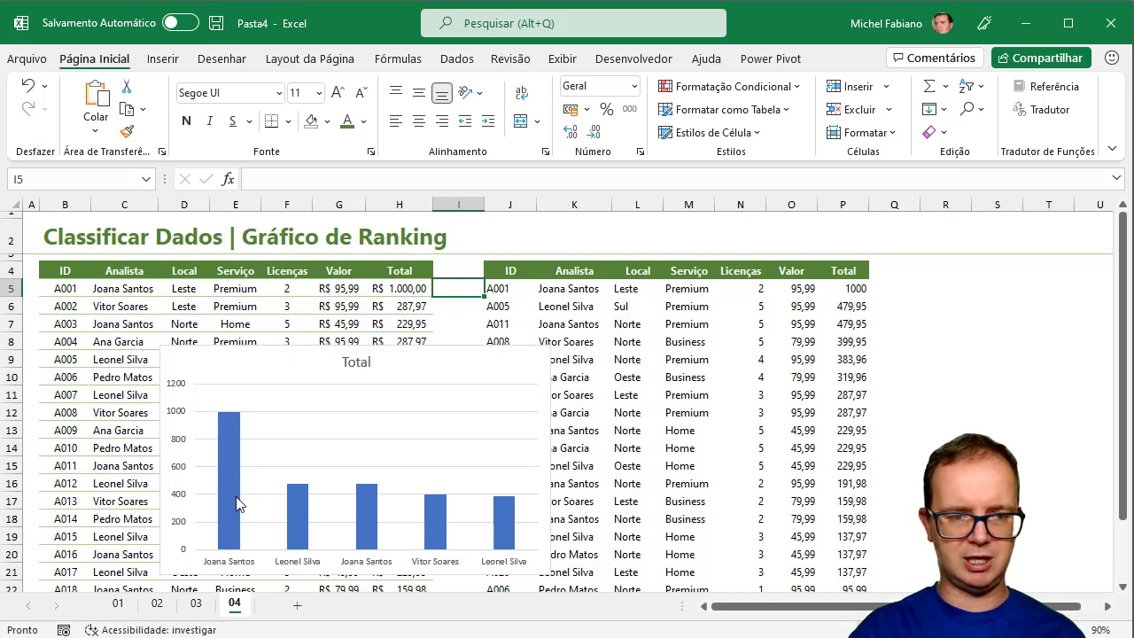
Step: Move the Total chart over the sorted table, starting at column J, and widen it slightly
click(324, 450)
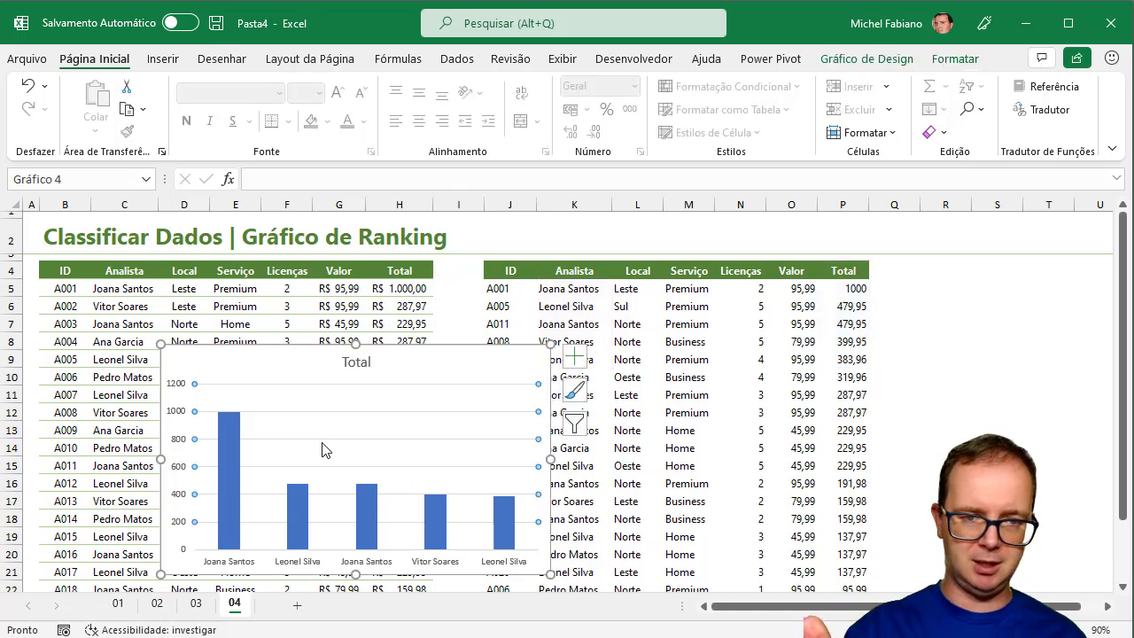
click(324, 450)
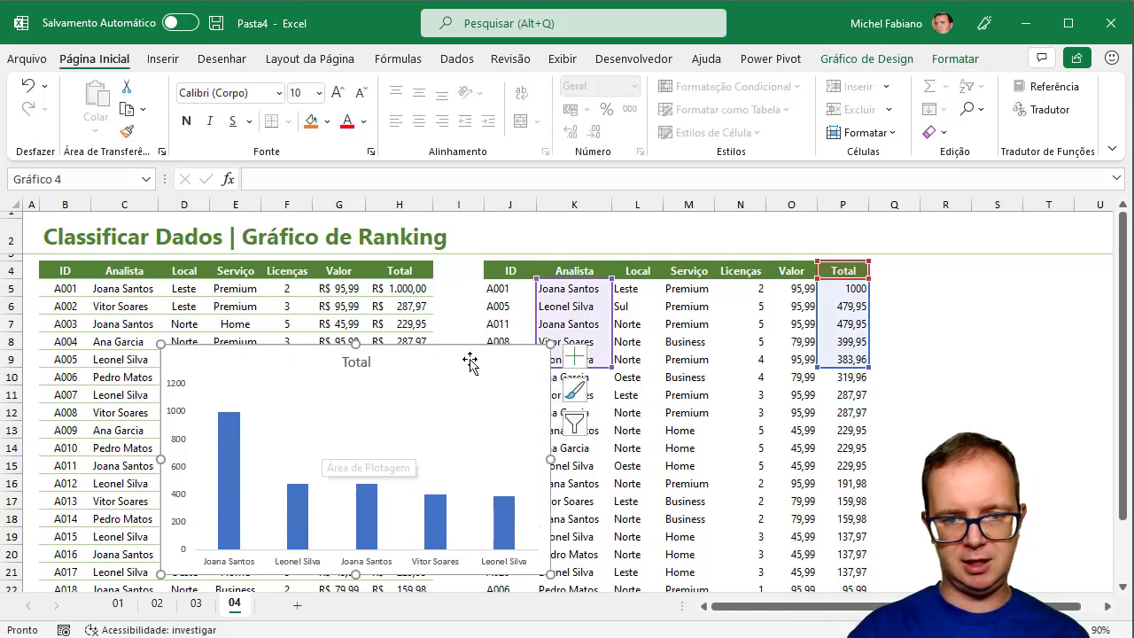
drag(460, 351, 780, 259)
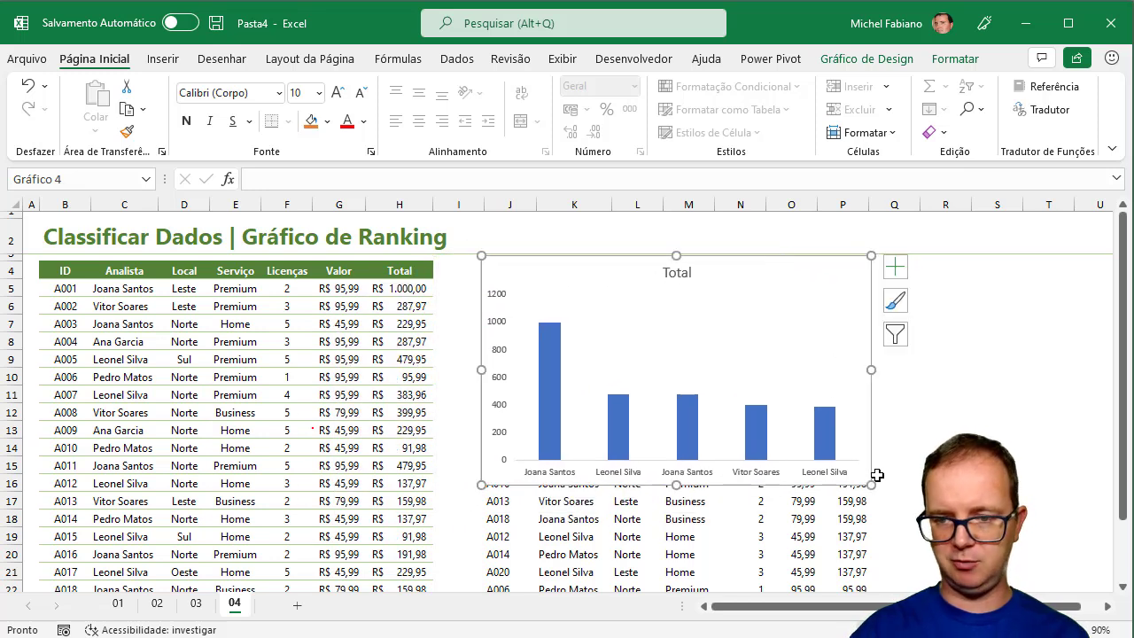
drag(872, 485, 891, 486)
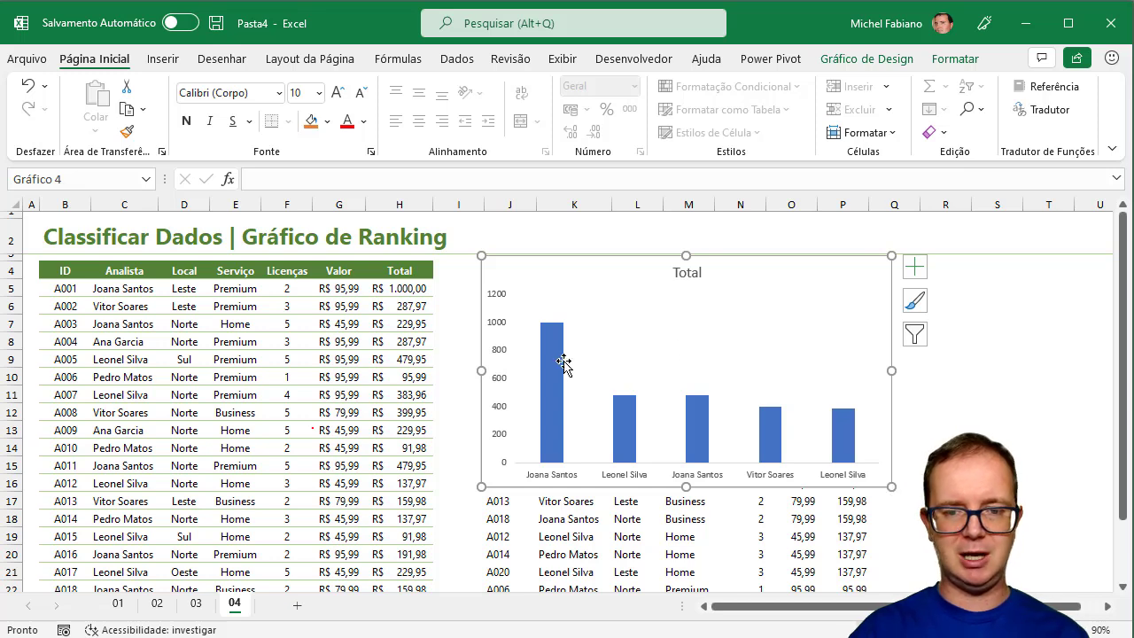
Step: Change the Total of record A010 in H14 to 600
click(413, 307)
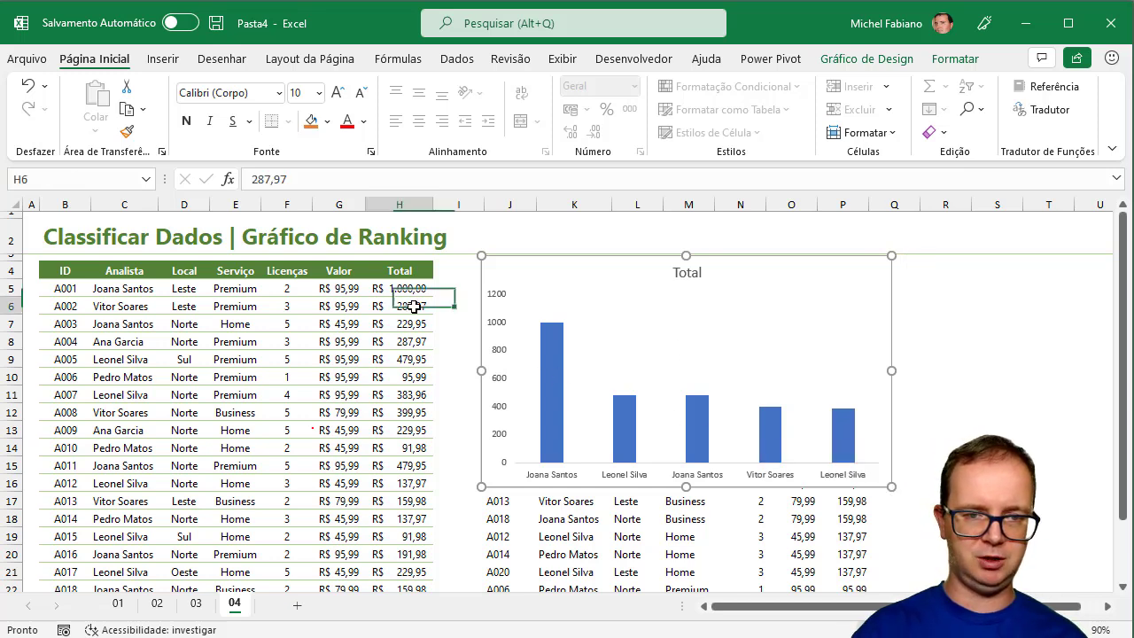
click(414, 446)
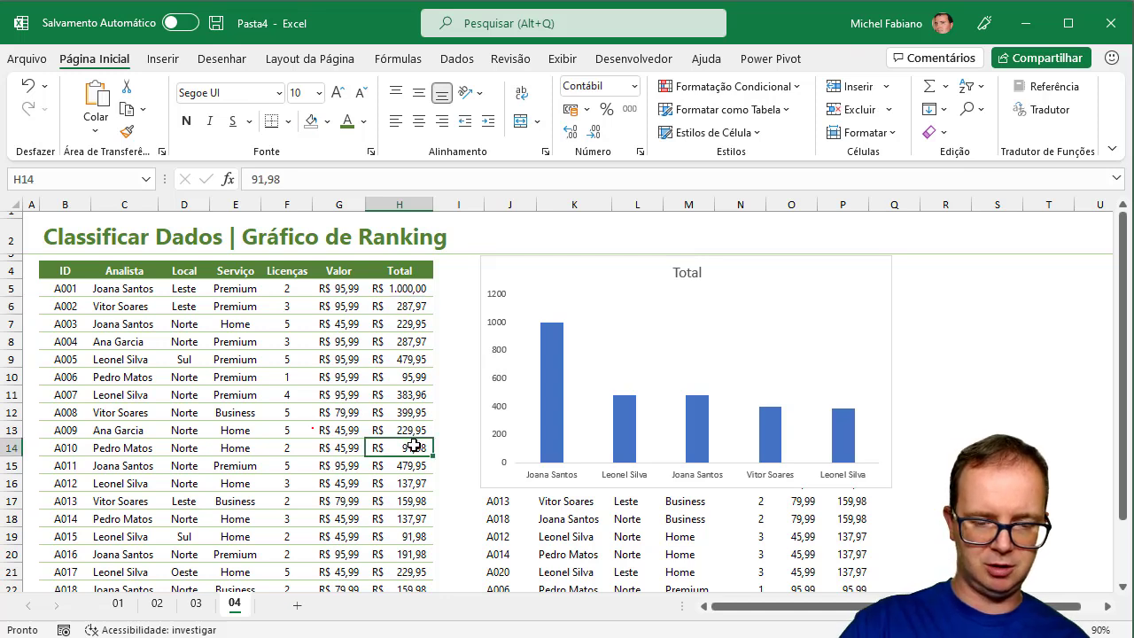
text(6000)
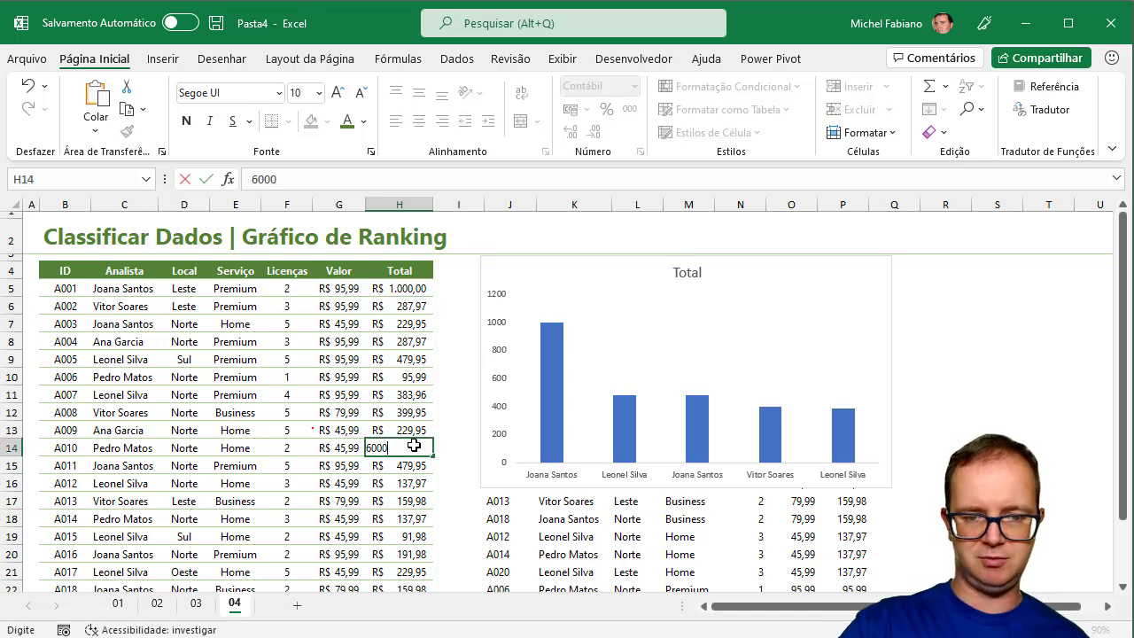
key(BackSpace)
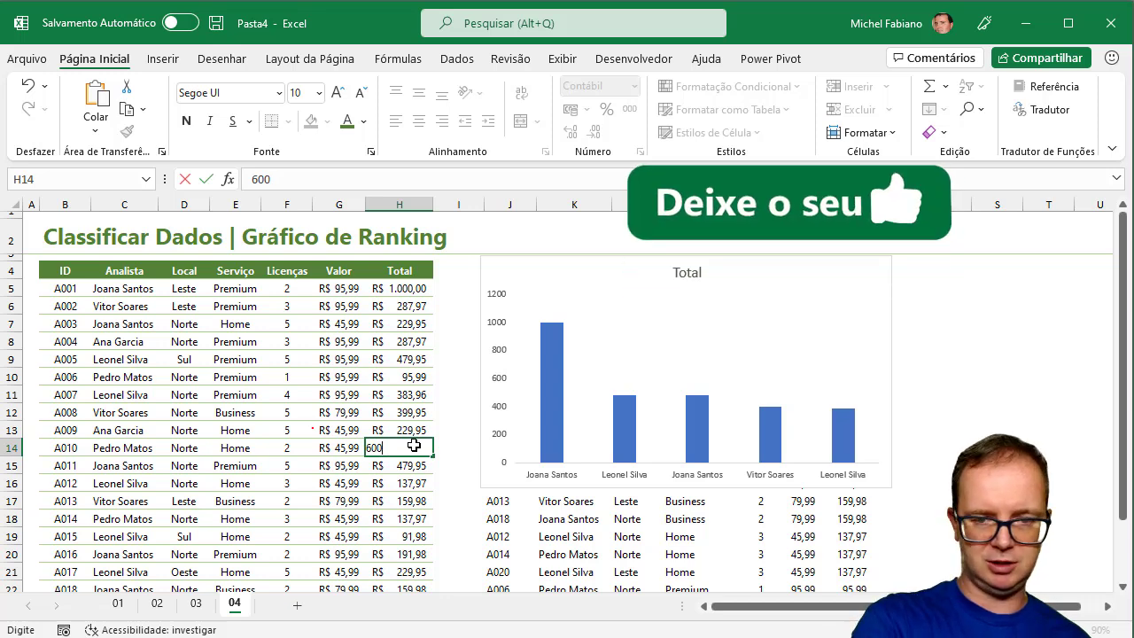
key(Tab)
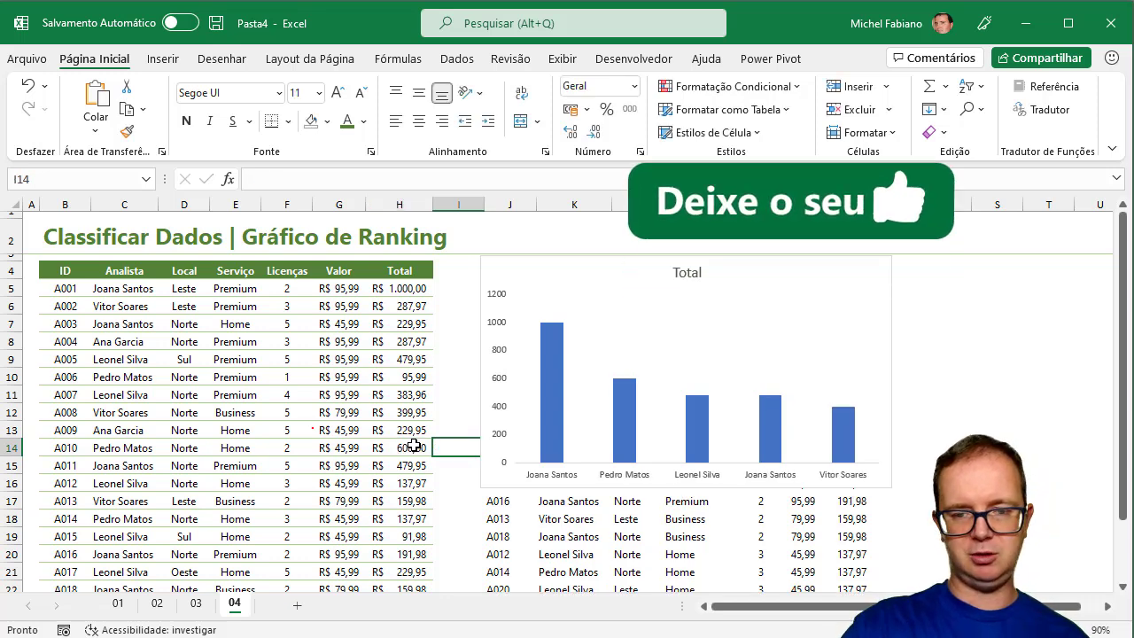
mouse_move(609, 427)
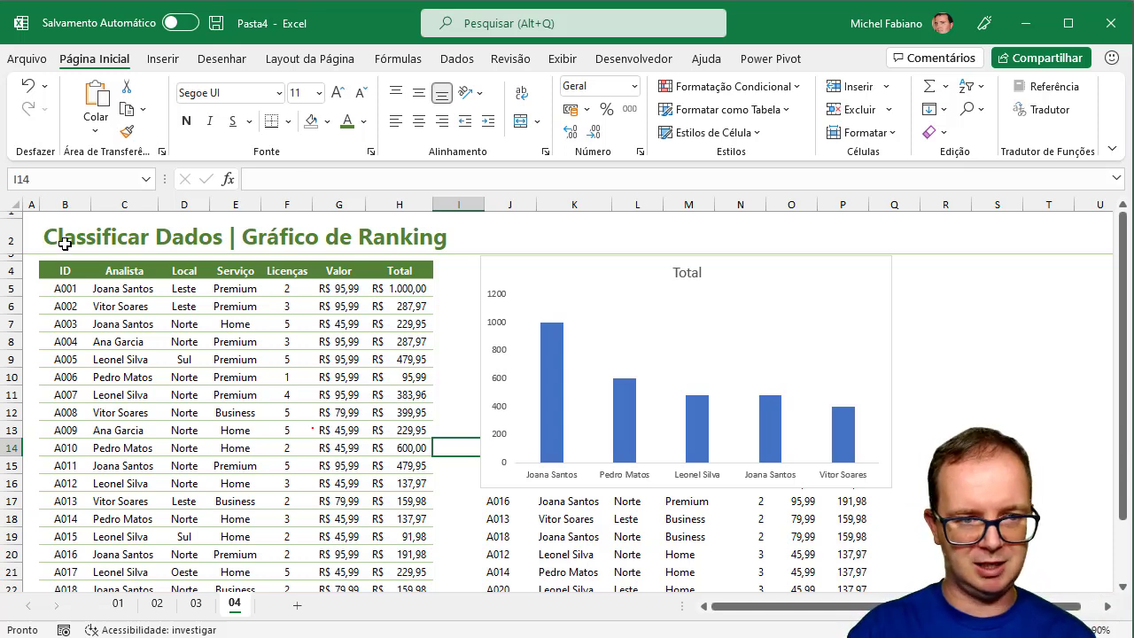
Step: Copy the source table B4:H24 to B2 of a new sheet and fit the Valor and Total columns to their contents
drag(64, 270, 380, 467)
key(ctrl+c)
click(300, 610)
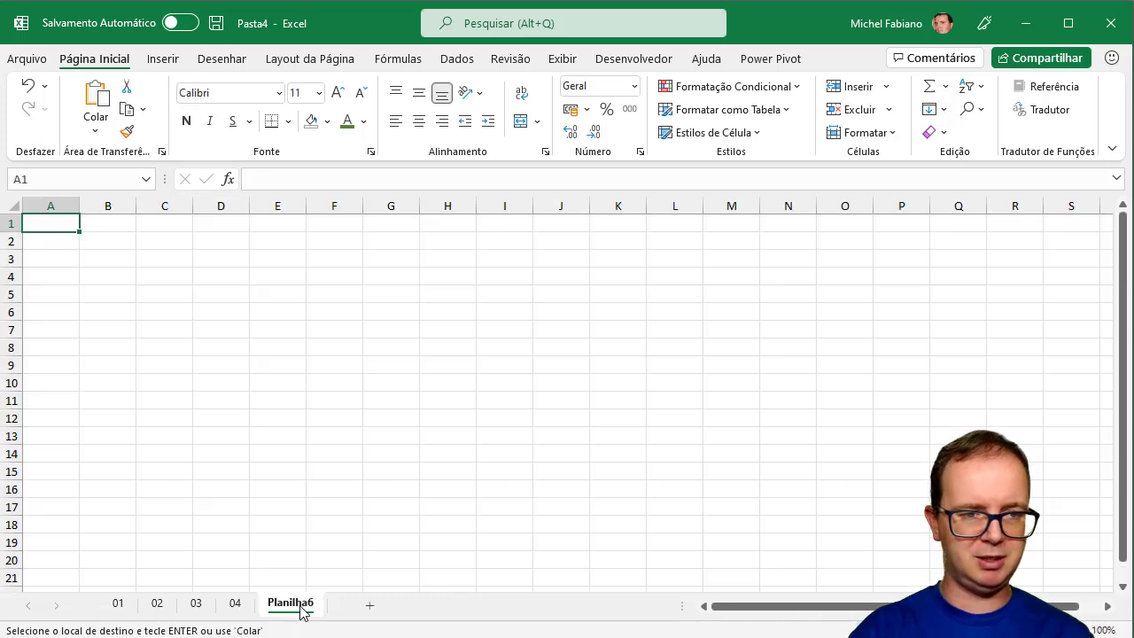
click(101, 239)
key(ctrl+v)
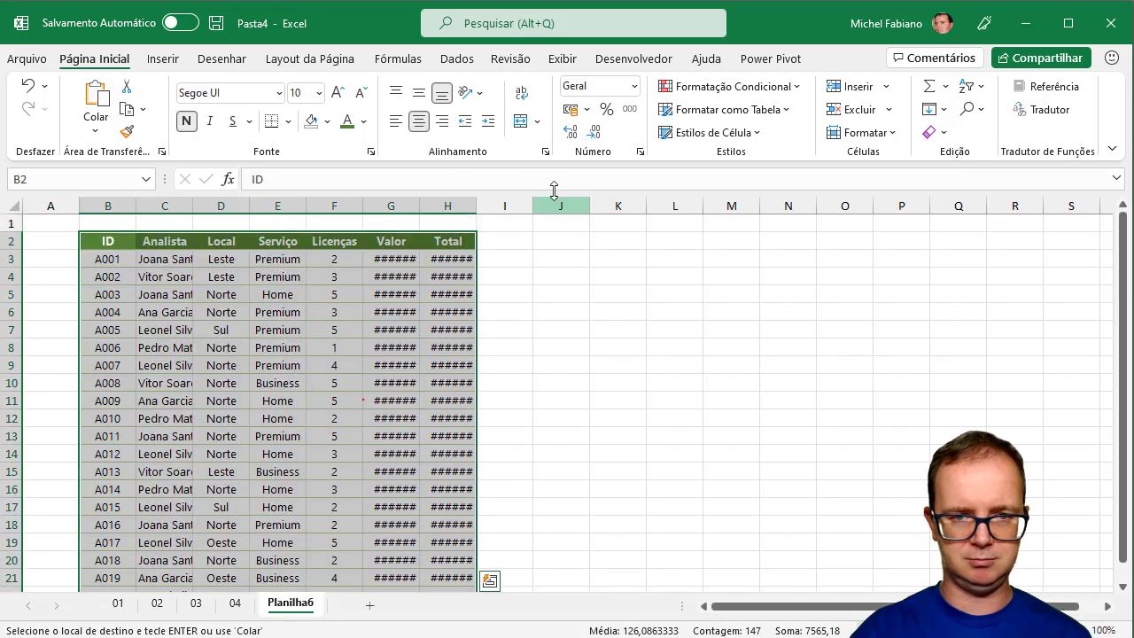
double_click(477, 205)
double_click(423, 205)
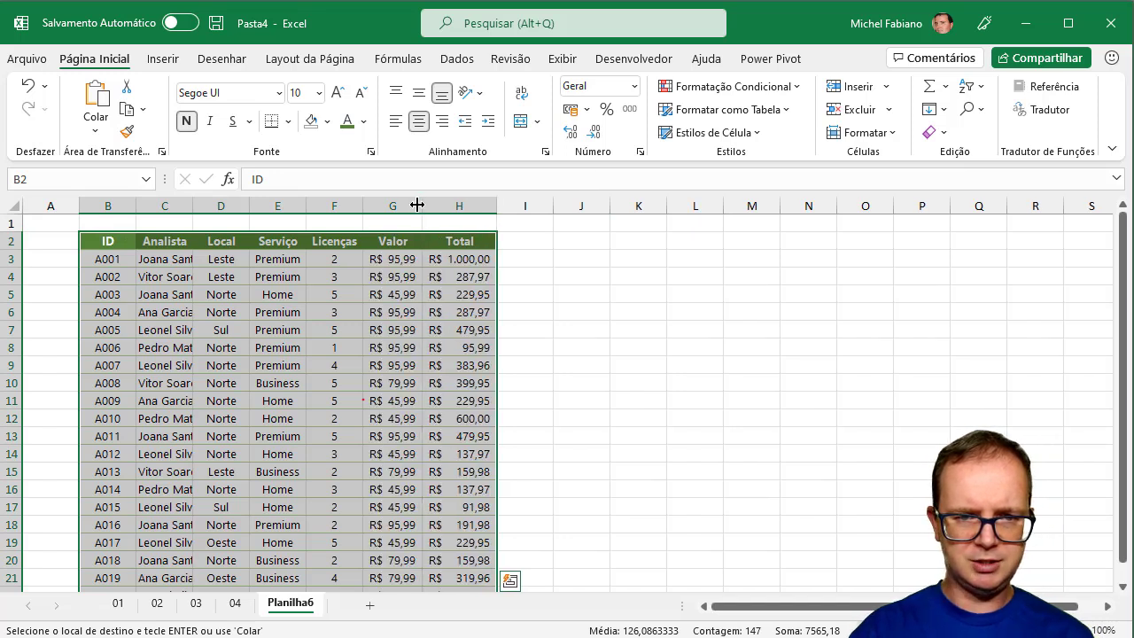
Step: Create a filter criterion with the label Local in J2 and the value Leste in K2
click(592, 242)
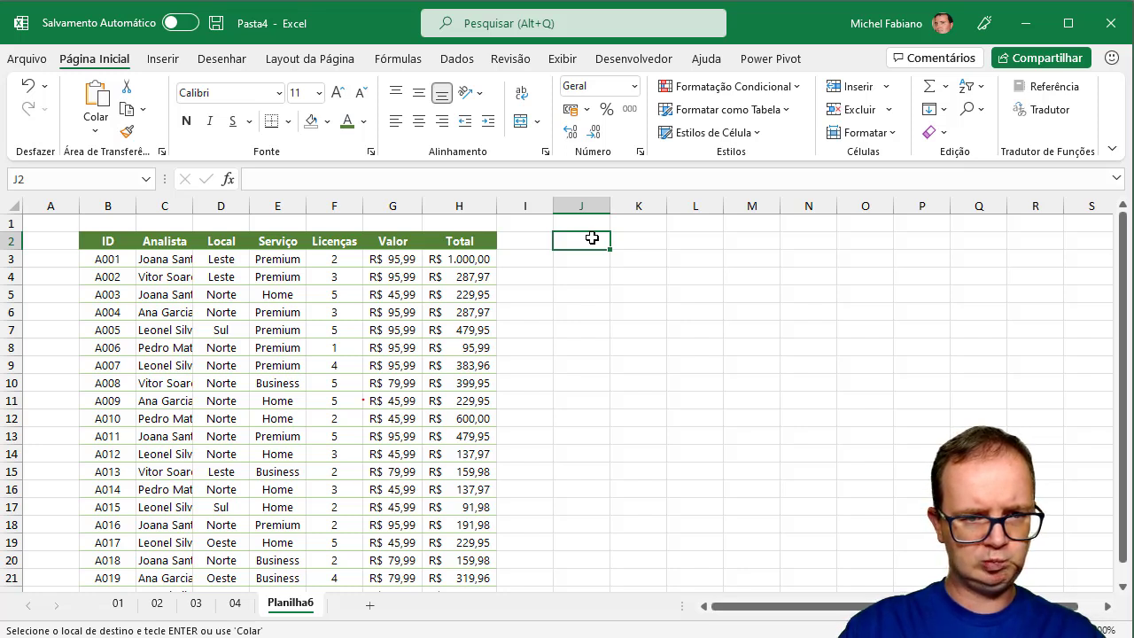
text(Local)
key(Tab)
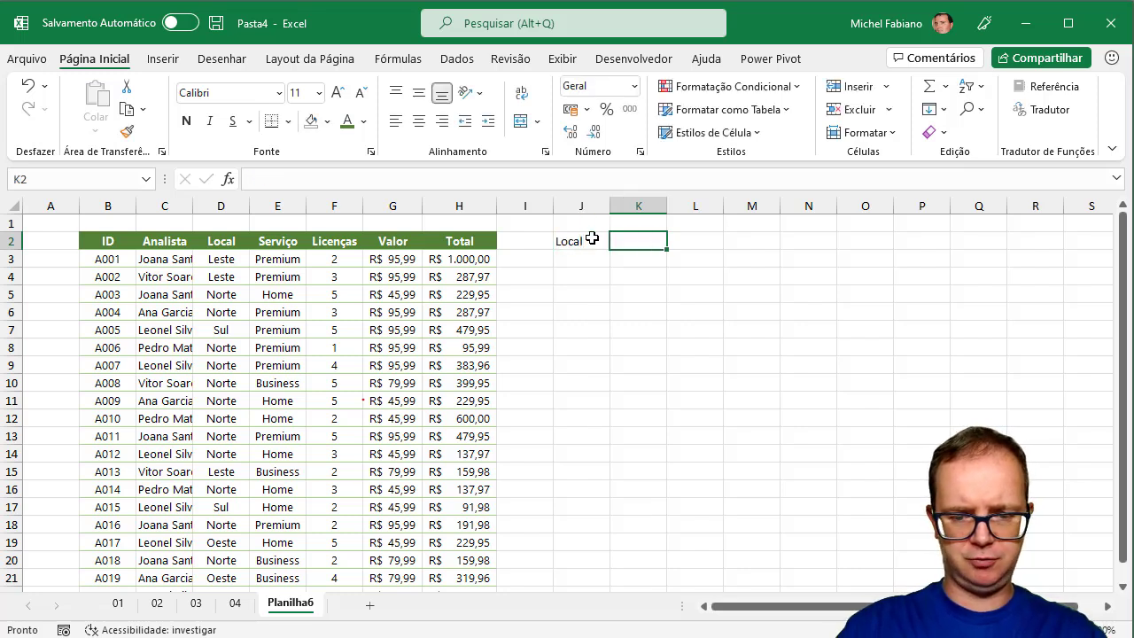
text(Leste)
key(Return)
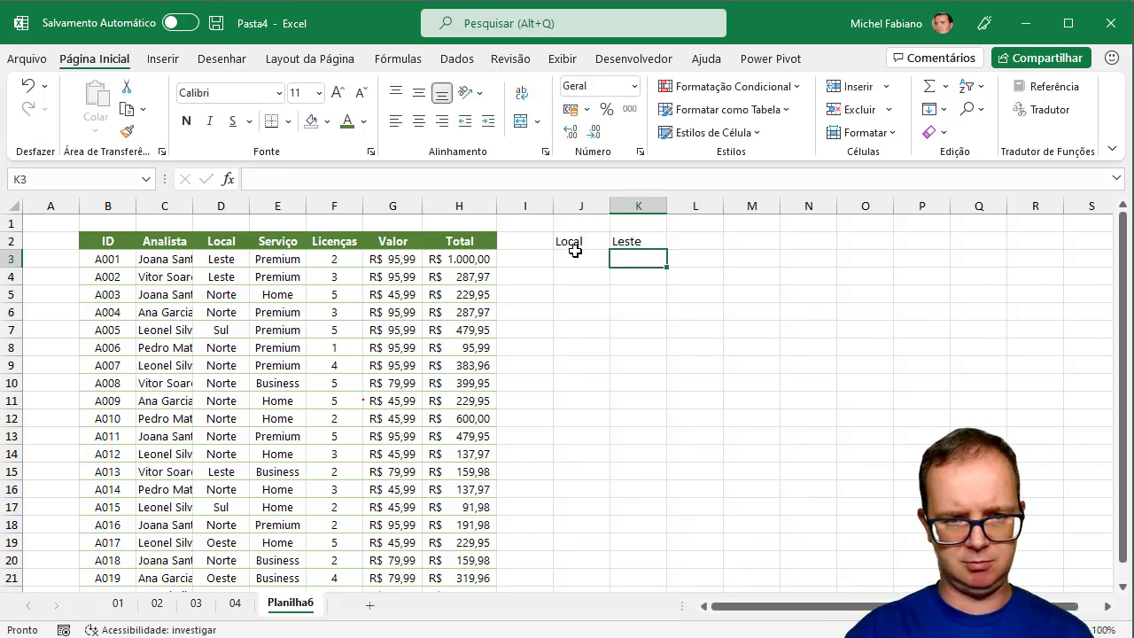
Step: Copy the table's header row B2:H2 to J4 as the header of the filtered results
click(574, 275)
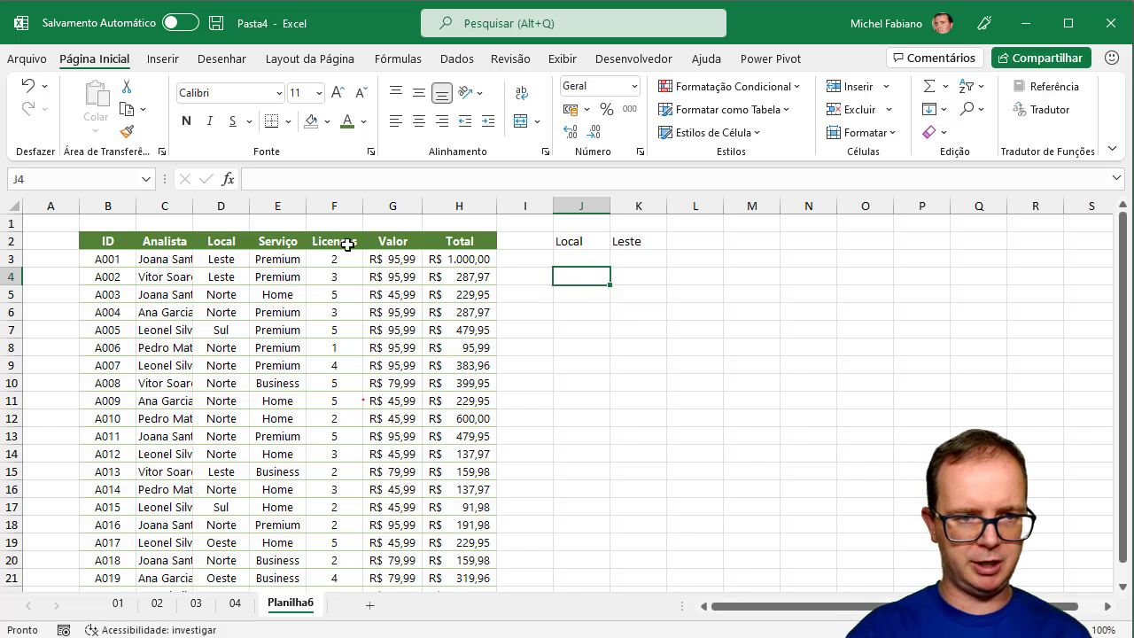
drag(108, 241, 461, 241)
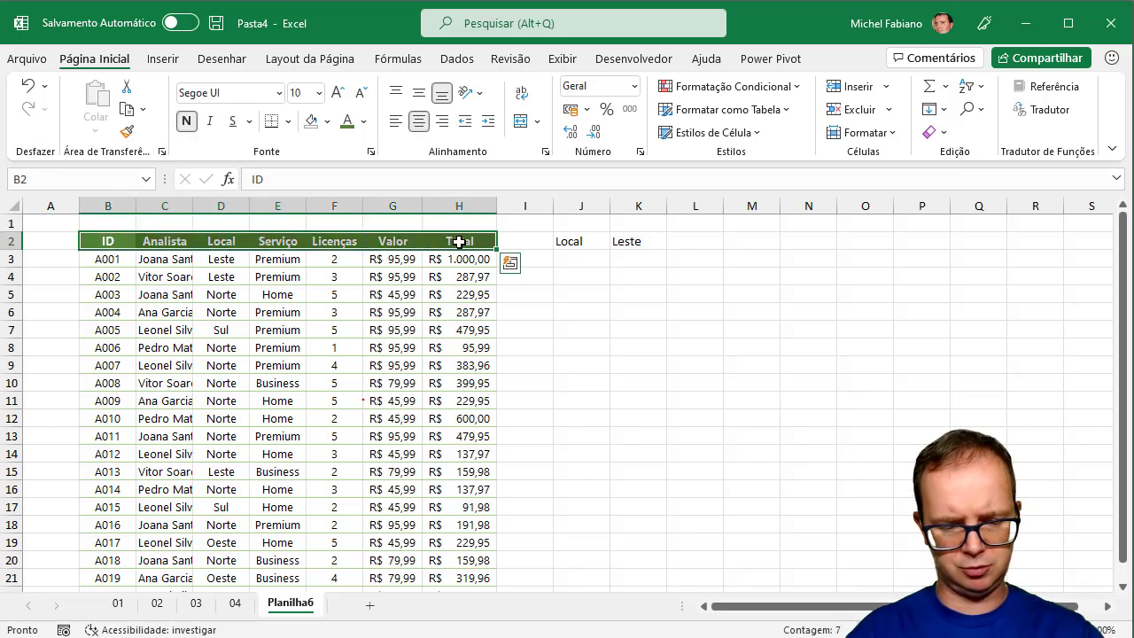
key(ctrl+c)
click(580, 276)
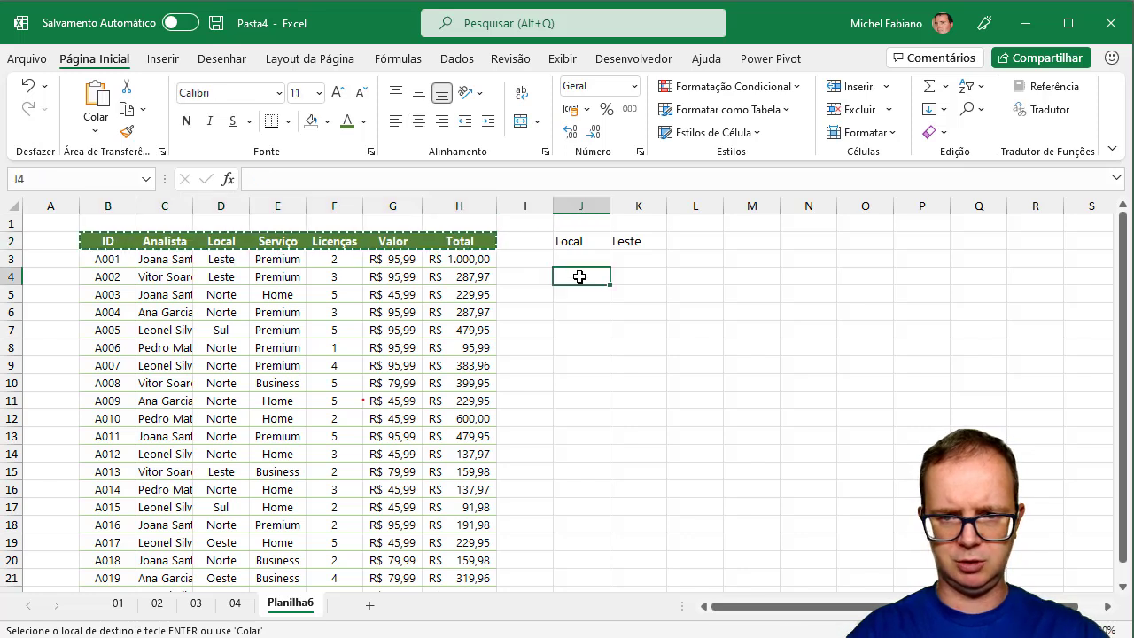
key(ctrl+v)
Step: Enter =FILTRO(B3:H22;D3:D22=K2) in J5 to extract the rows whose Local matches the criterion
click(577, 297)
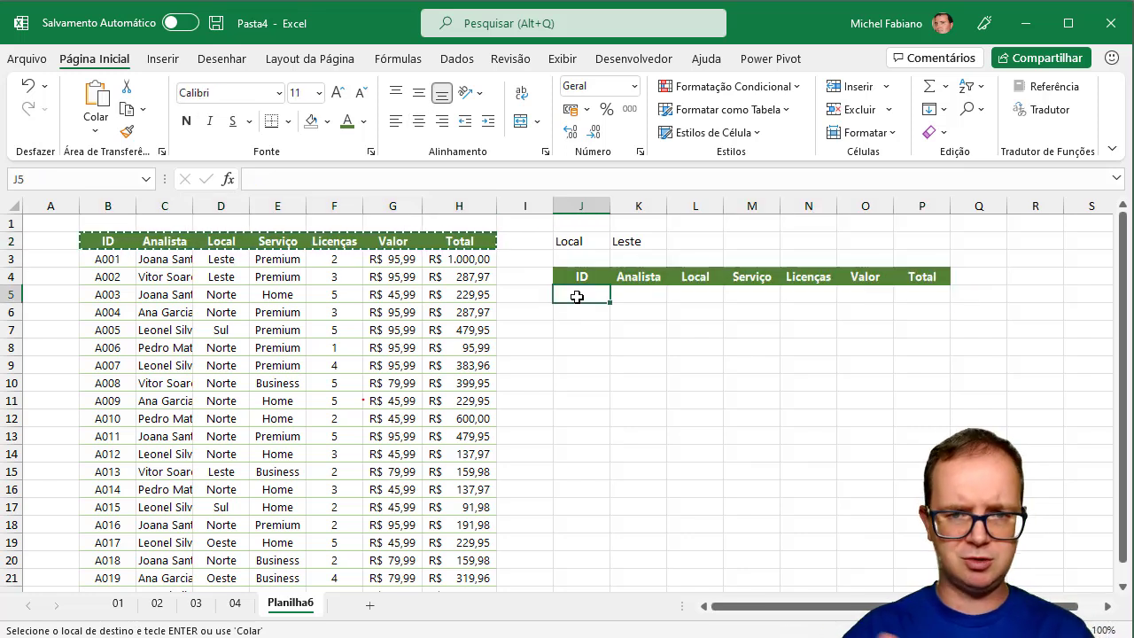
text(=filt)
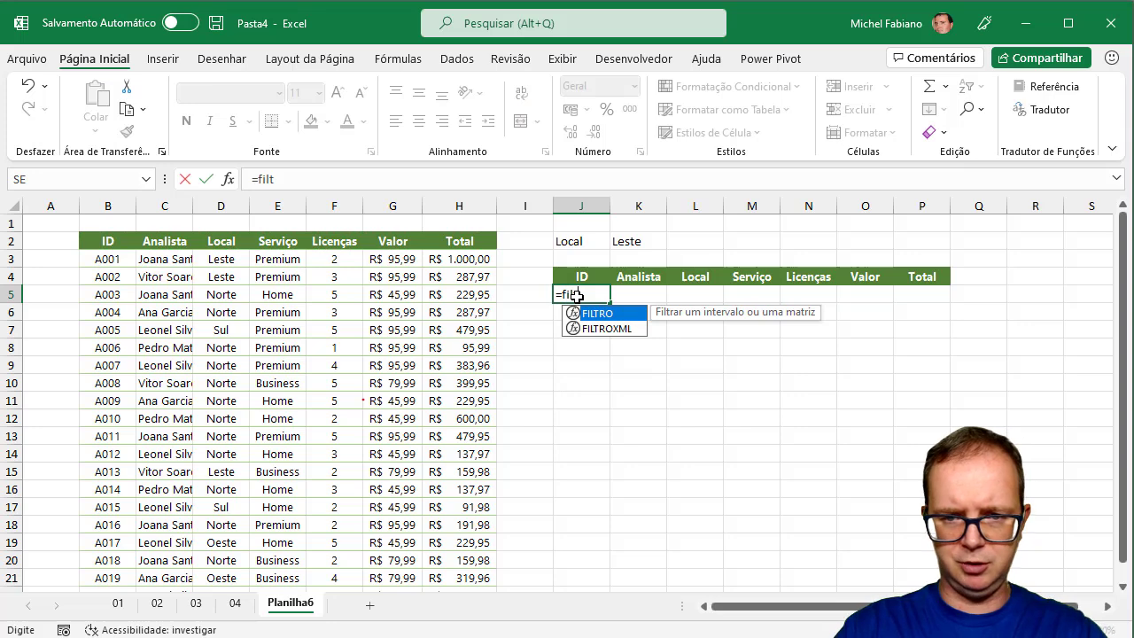
double_click(614, 315)
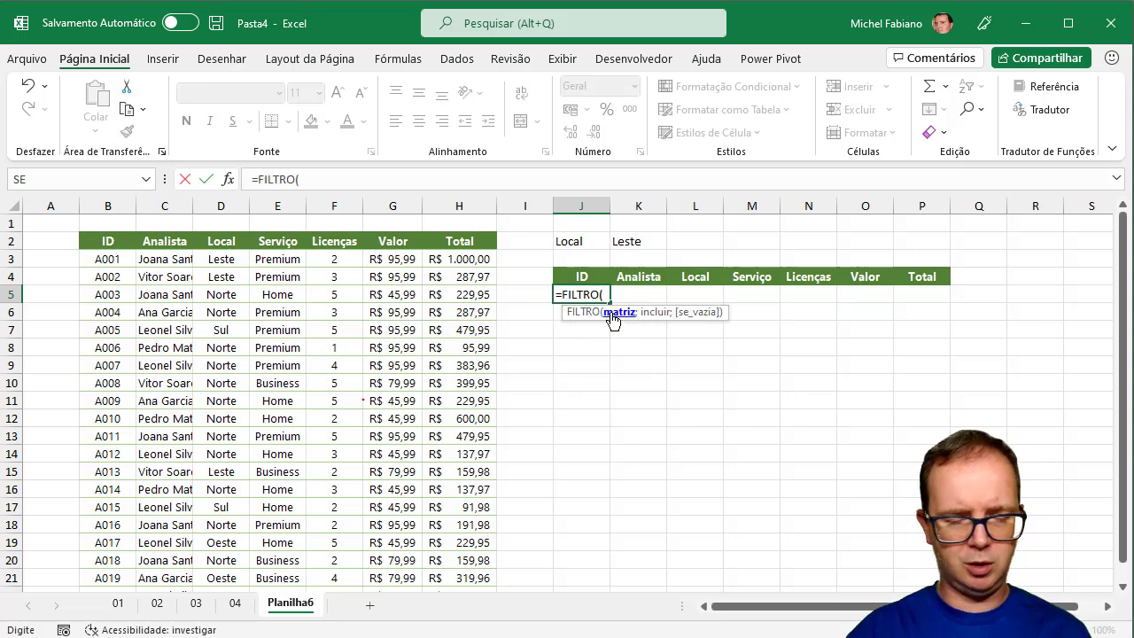
click(108, 260)
drag(157, 295, 438, 540)
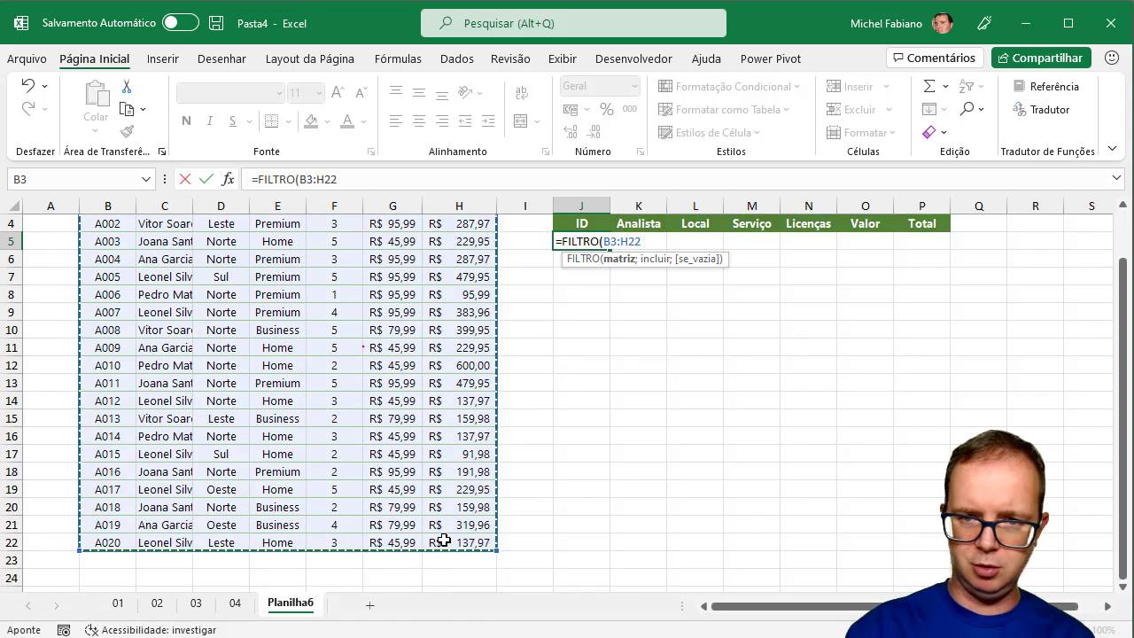
text(;)
scroll(1122, 302, up, 1)
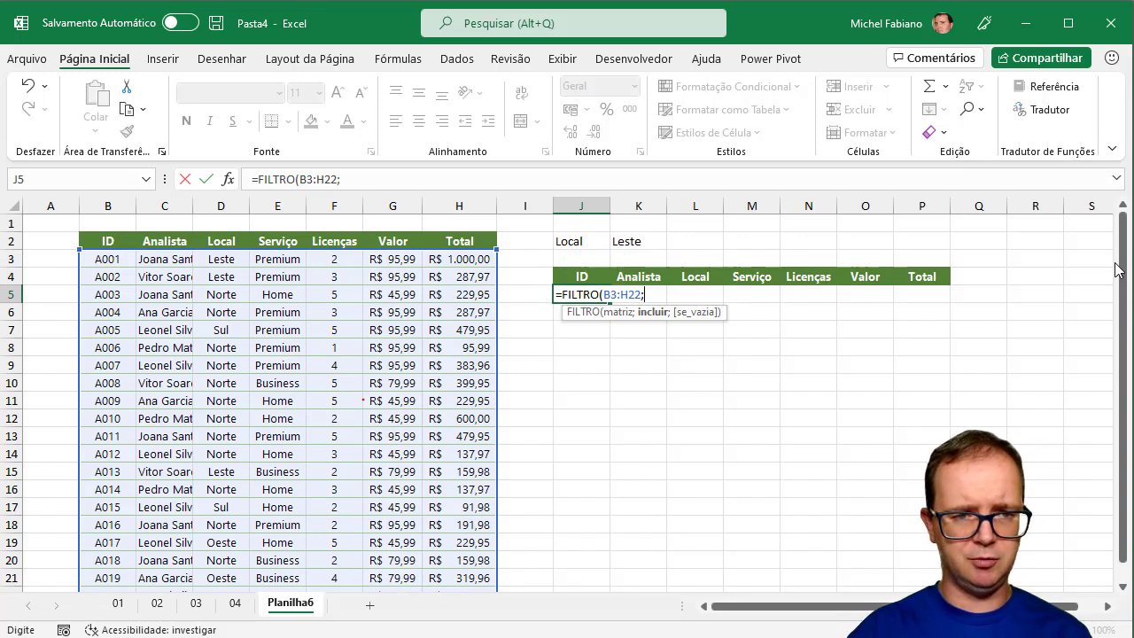
drag(223, 260, 224, 538)
text(=)
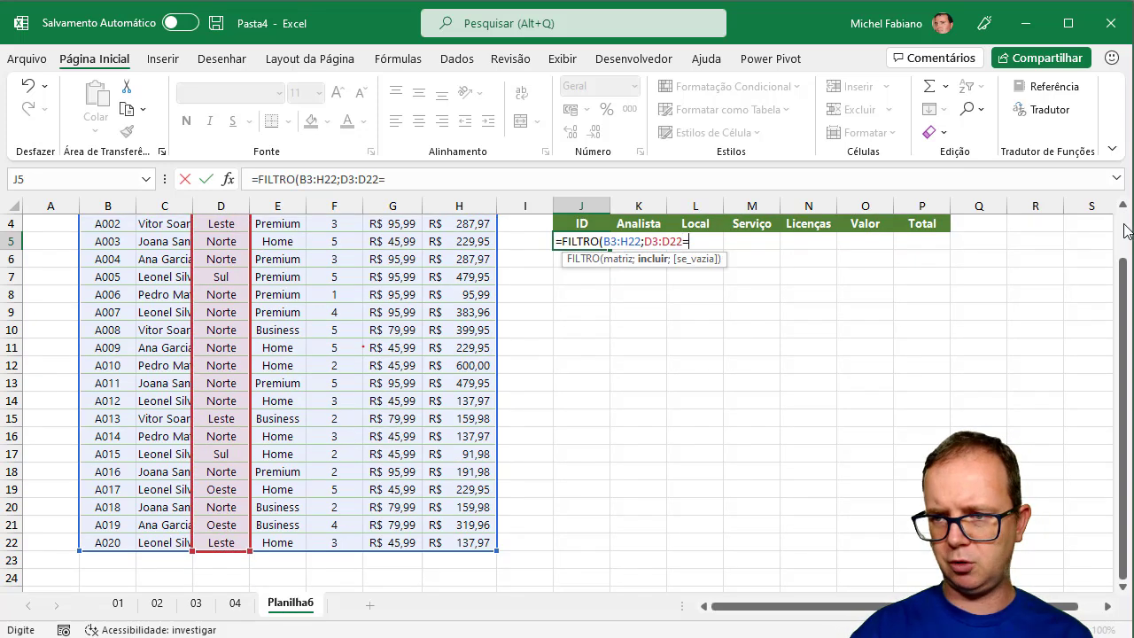
scroll(1127, 230, up, 1)
click(637, 241)
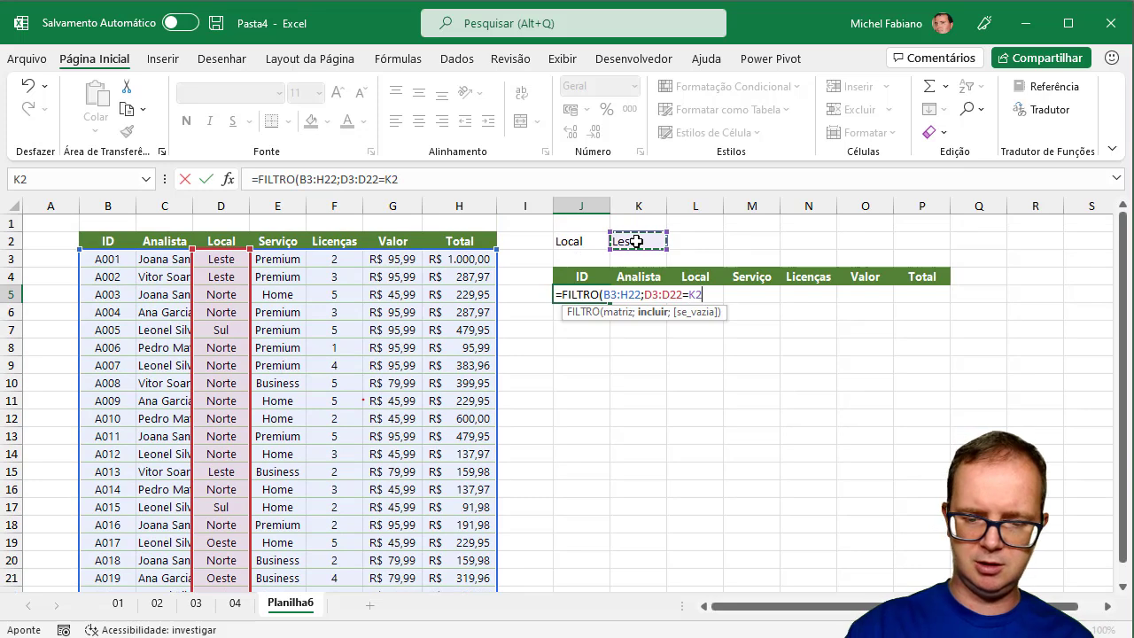
text())
key(Return)
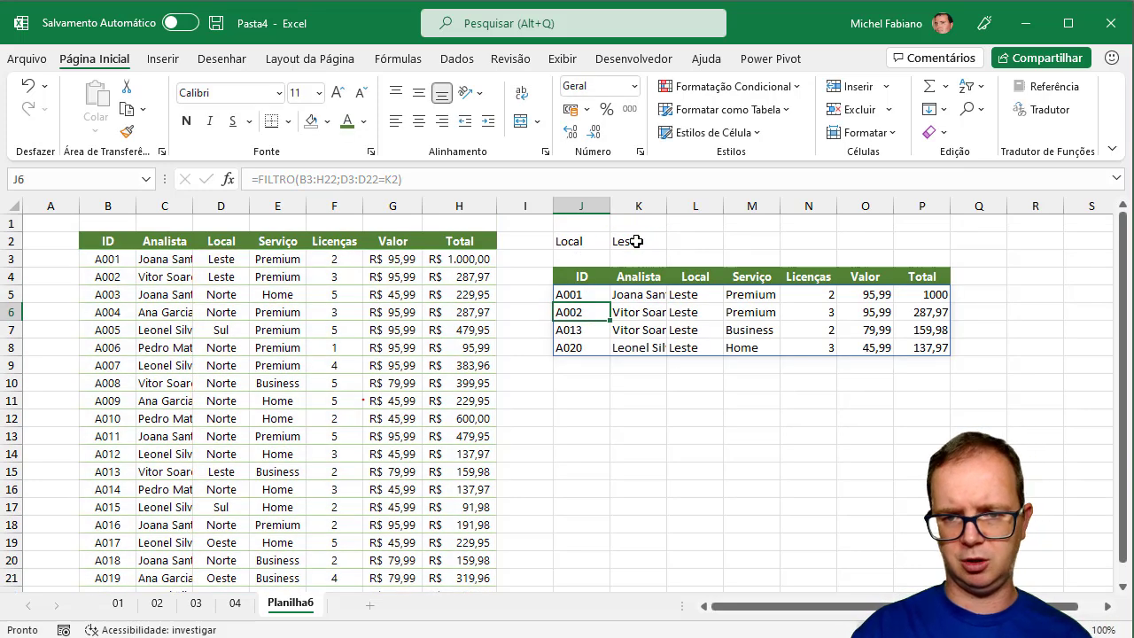
click(653, 295)
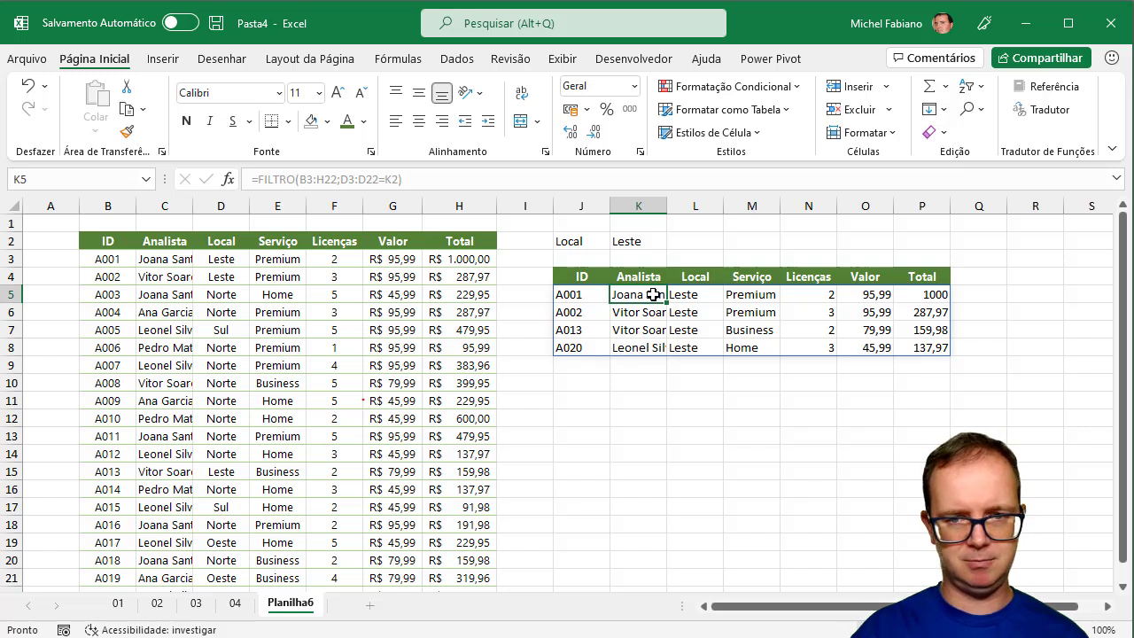
Step: Wrap the FILTRO formula in J5 with CLASSIFICAR, sorting by column 2 in ascending order: =CLASSIFICAR(FILTRO(B3:H22;D3:D22=K2);2;1)
click(600, 293)
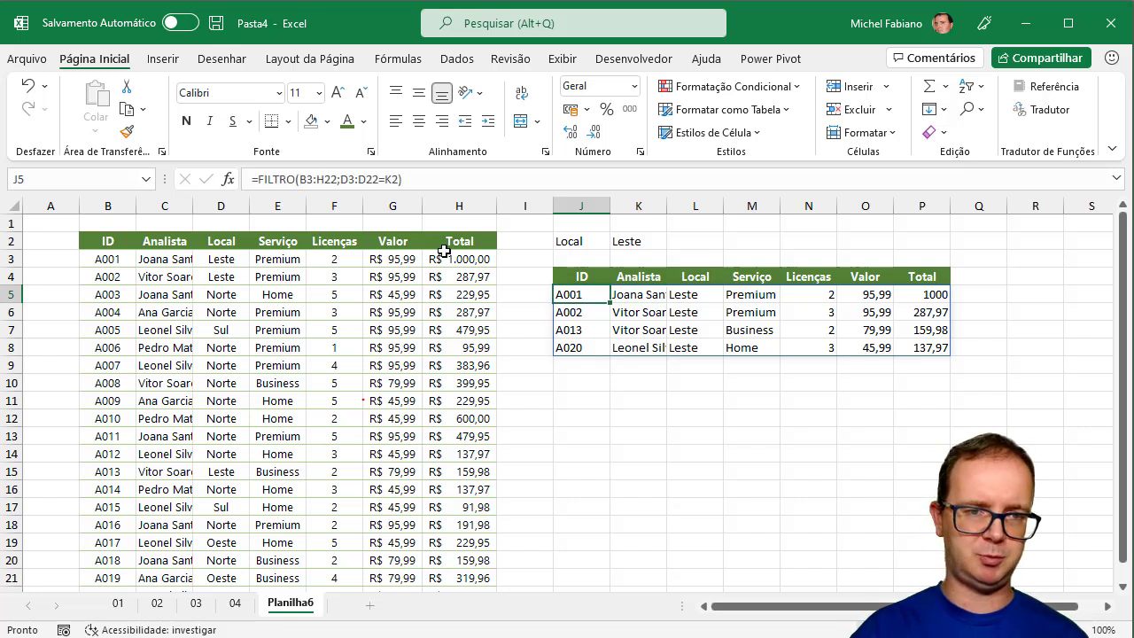
click(259, 179)
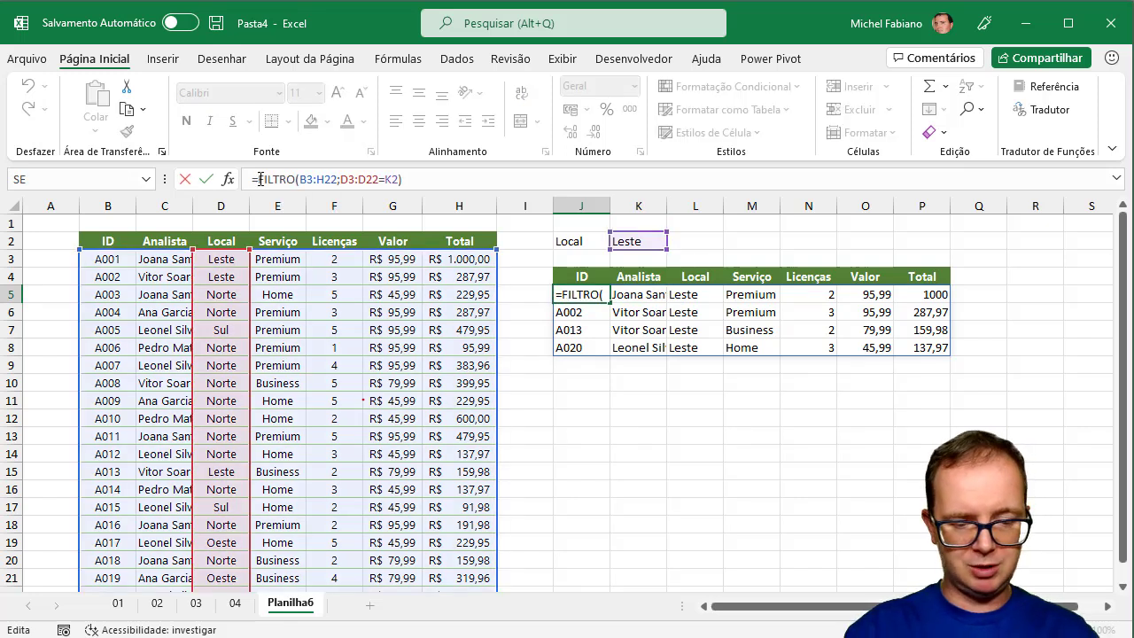
text(class)
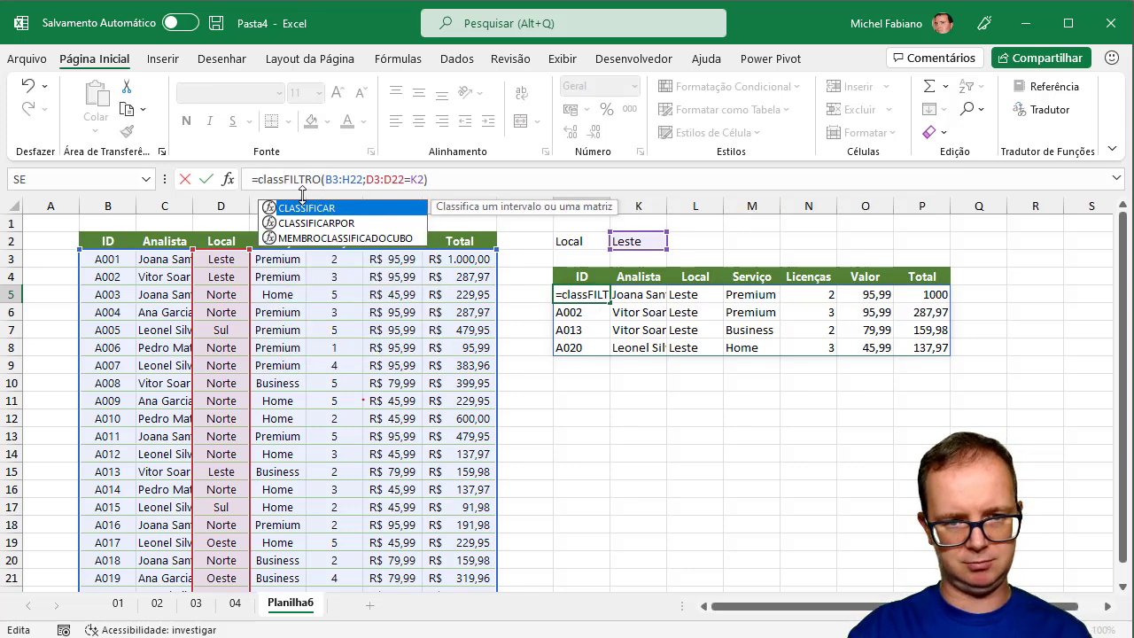
double_click(320, 209)
click(504, 179)
text(;)
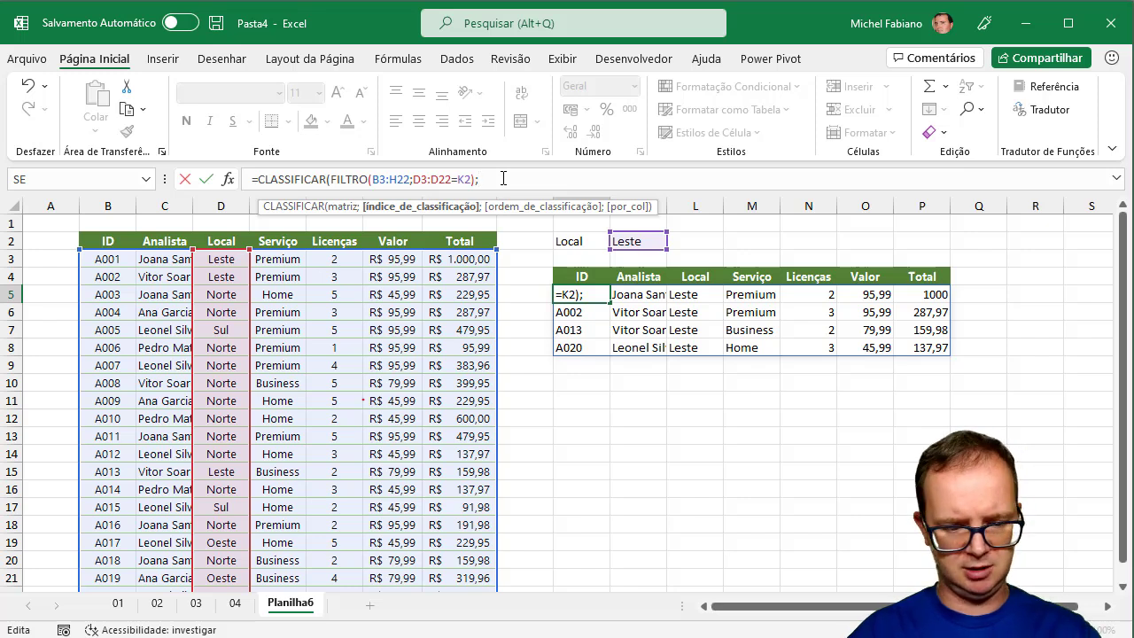
text(2)
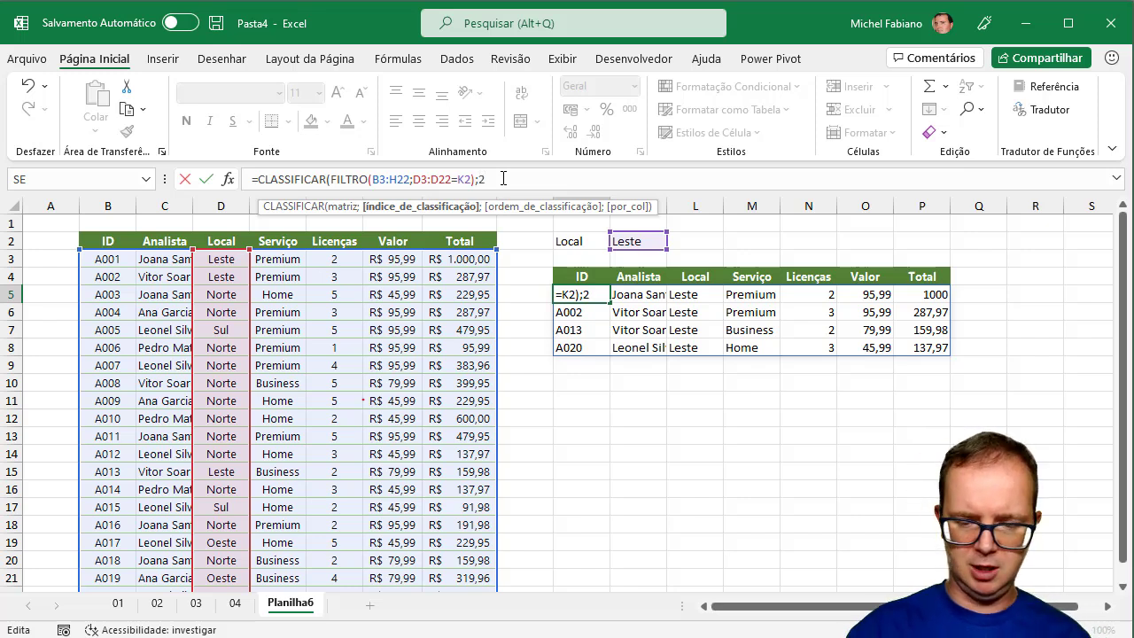
text(;)
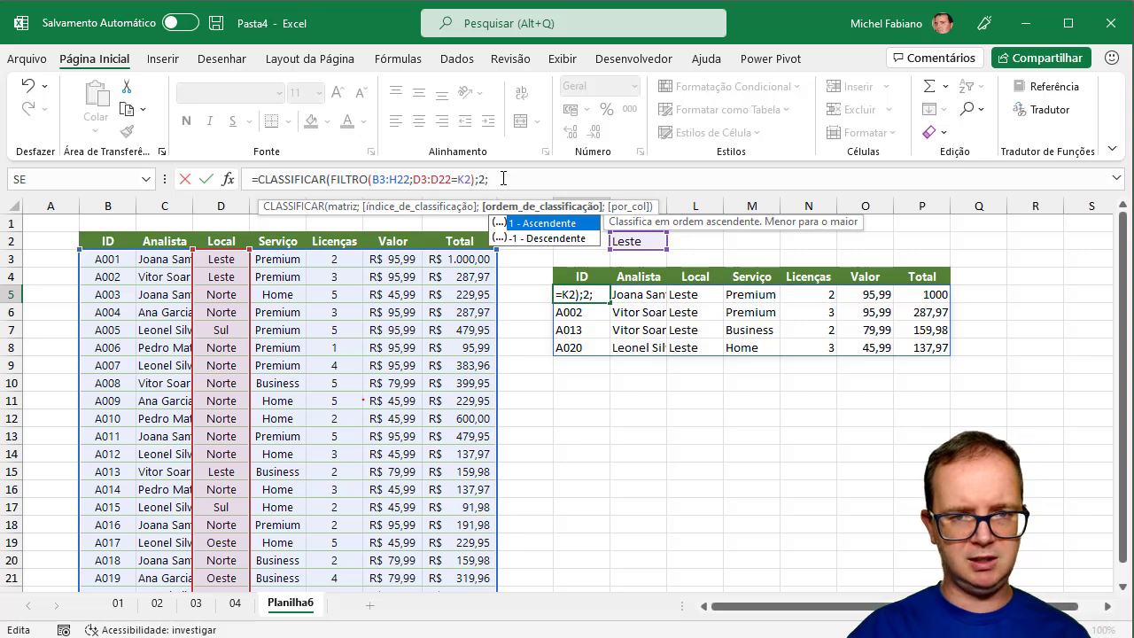
text(1)
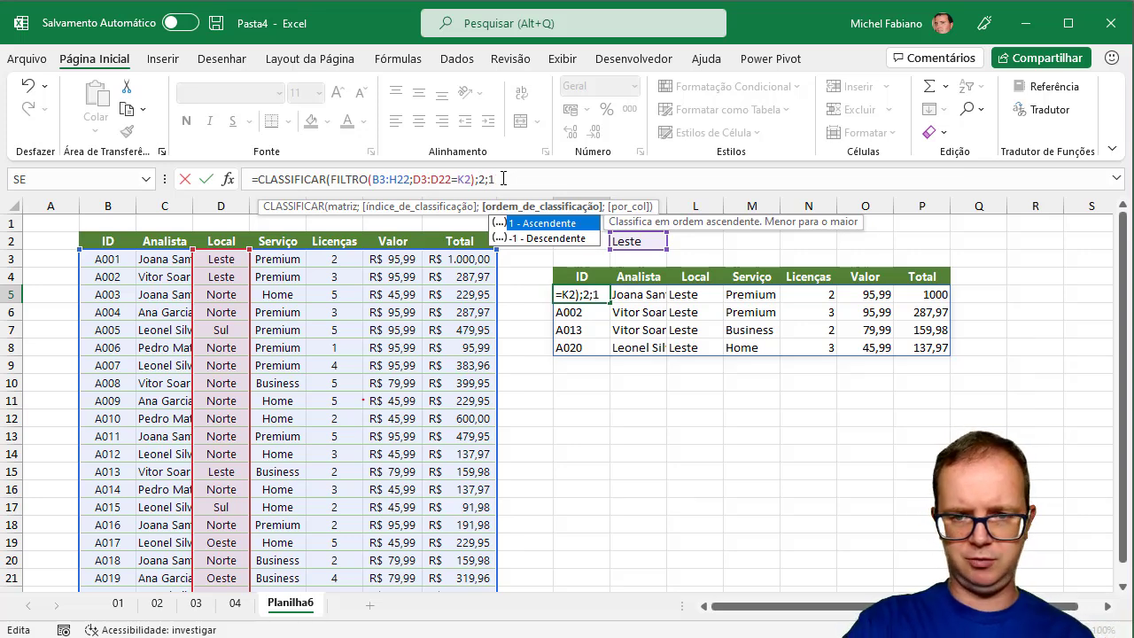
text())
key(Return)
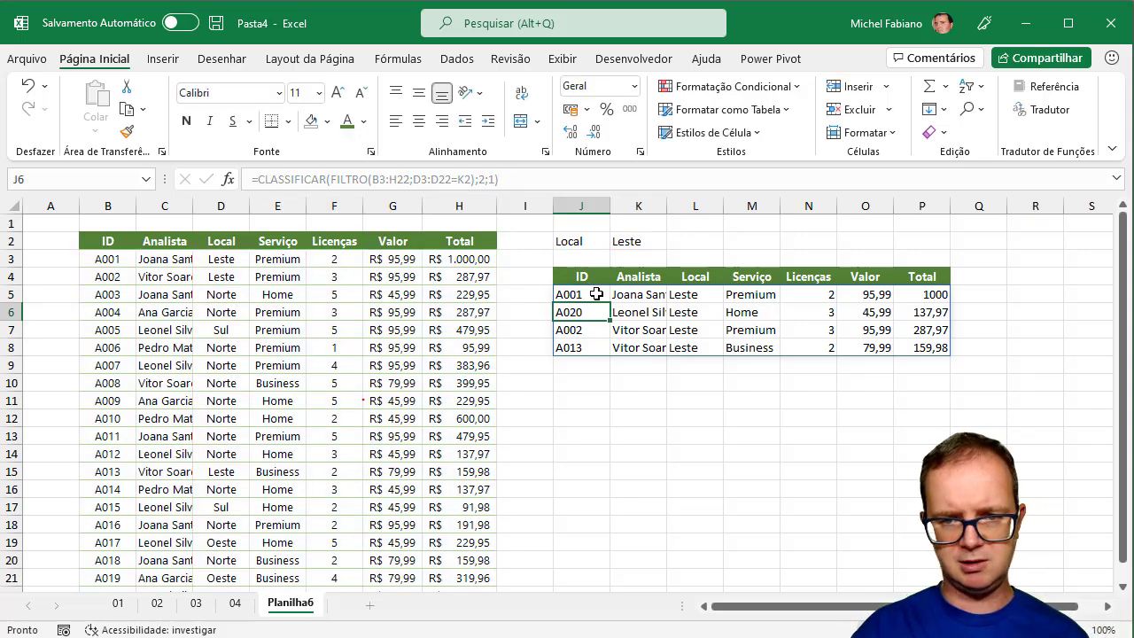
Step: Check the order of the Analista entries in the filtered results, K5 to K8
click(638, 296)
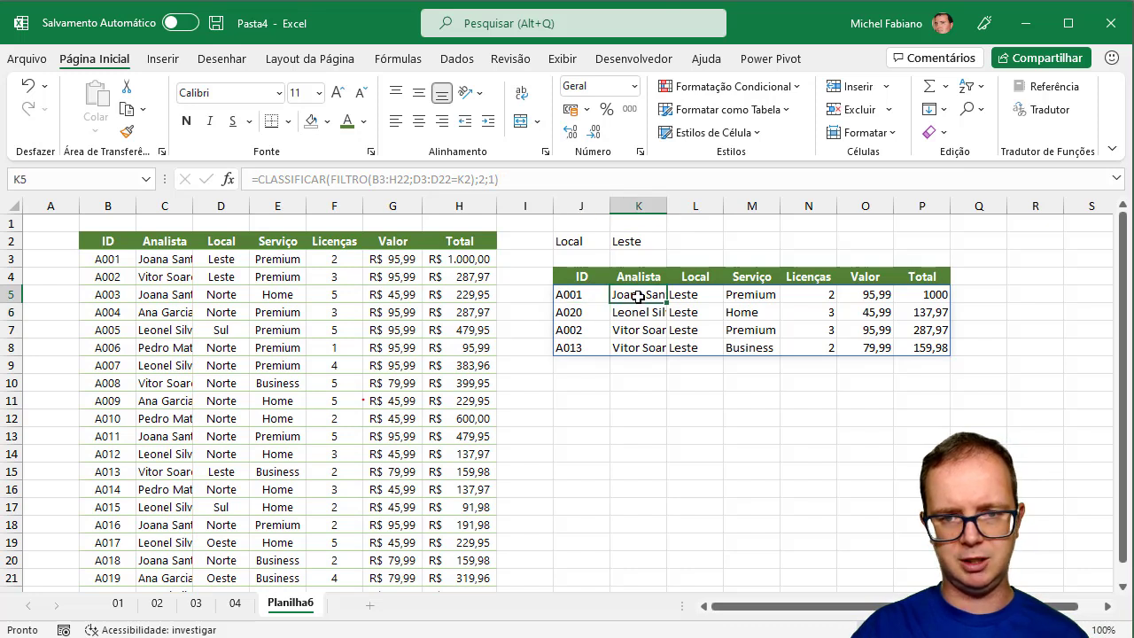
click(636, 311)
click(636, 329)
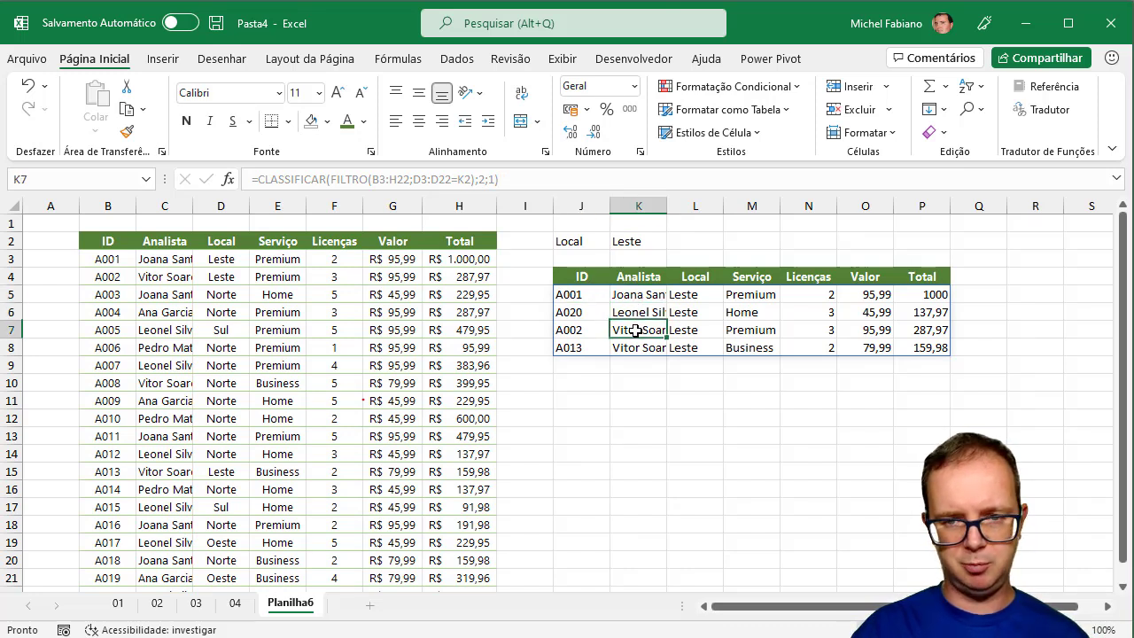
click(636, 347)
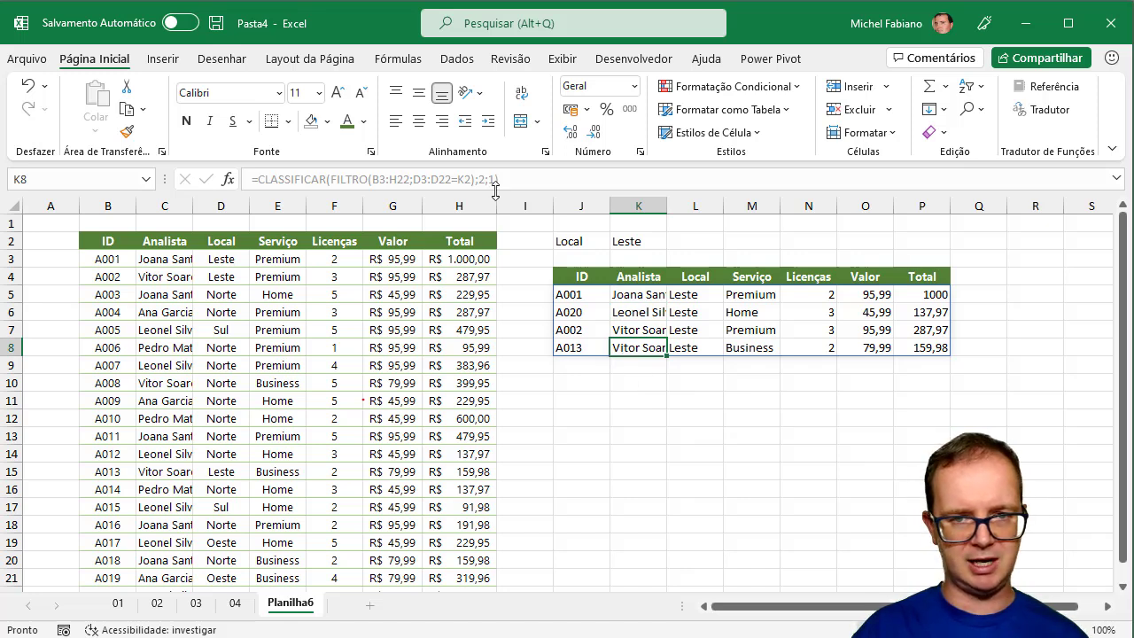
key(BackSpace)
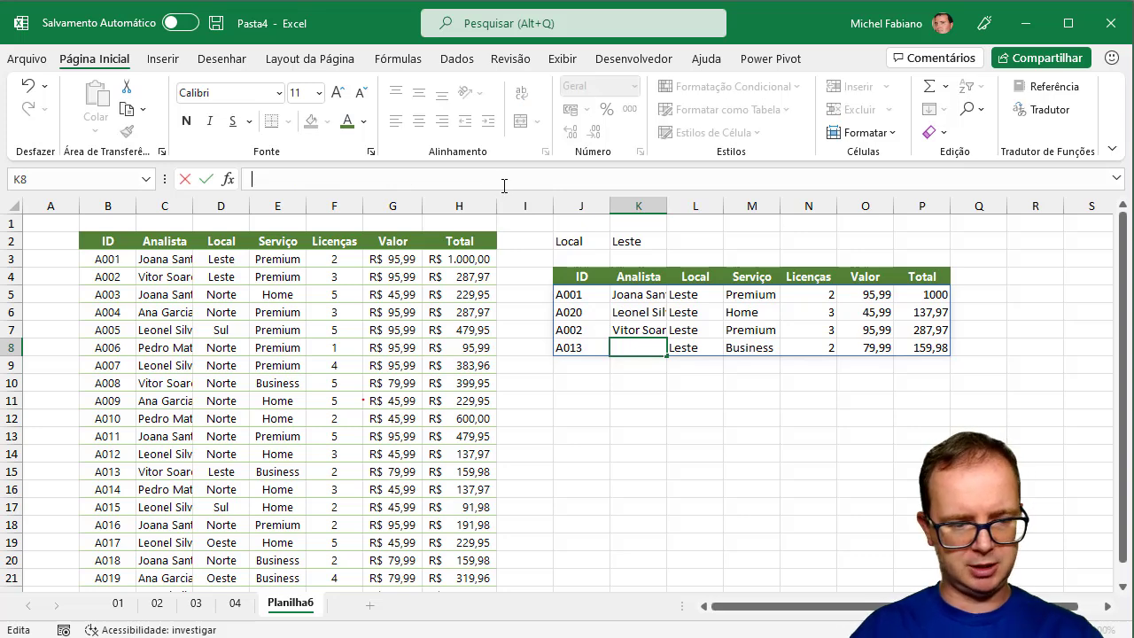
key(Escape)
Step: Change the CLASSIFICAR sort order in J5 to -1, so the filtered rows are sorted by Analista in descending order
click(580, 294)
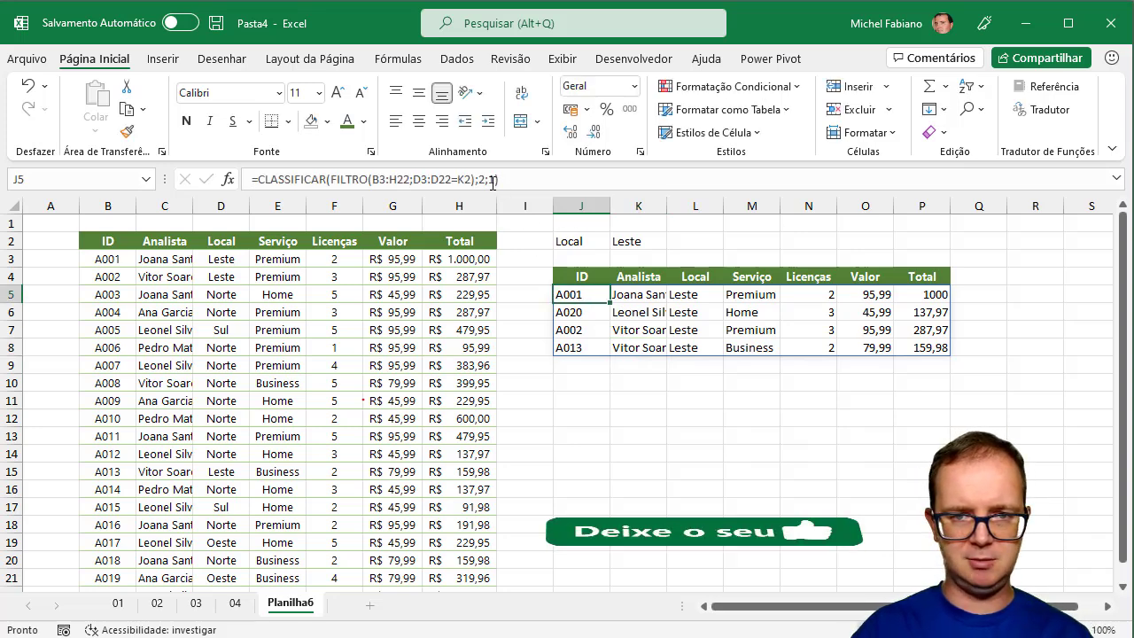
click(496, 179)
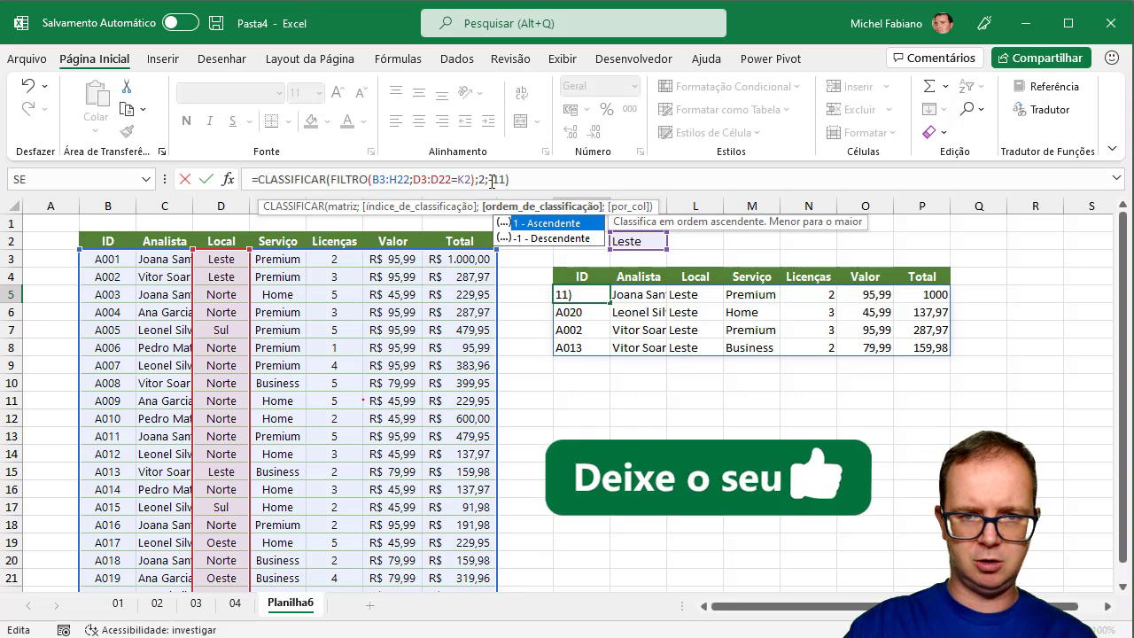
text(-)
key(Return)
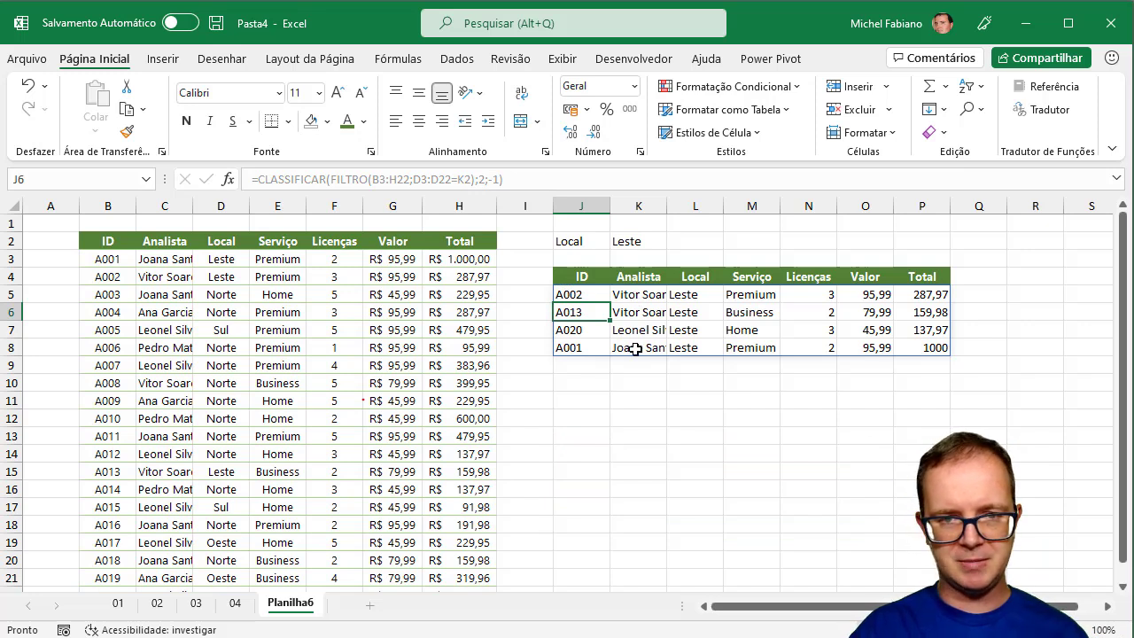
click(596, 293)
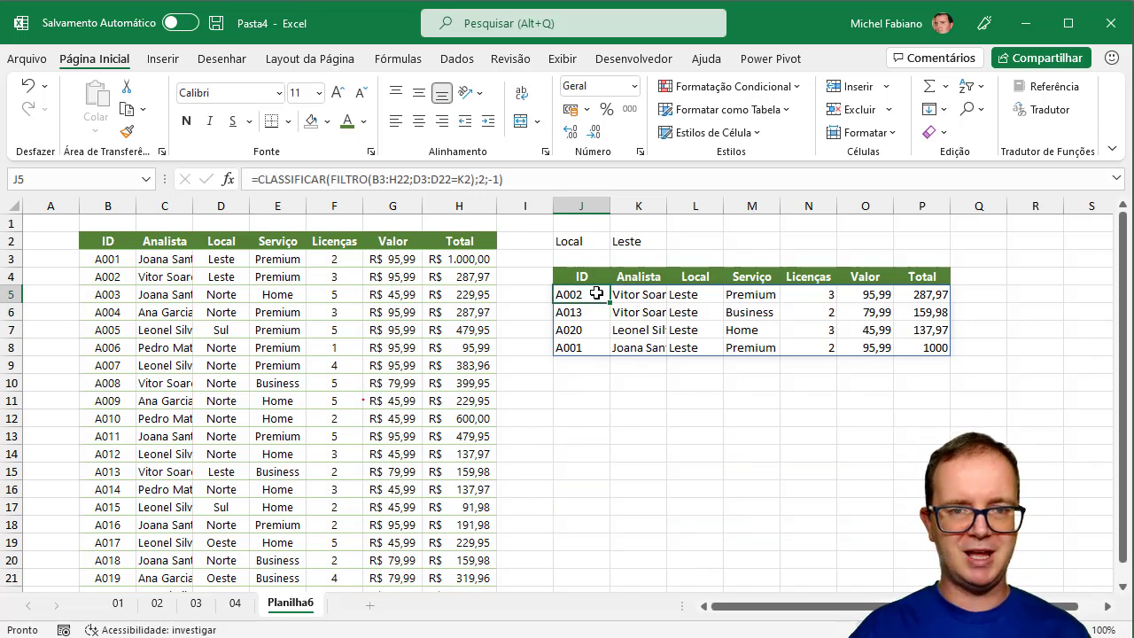